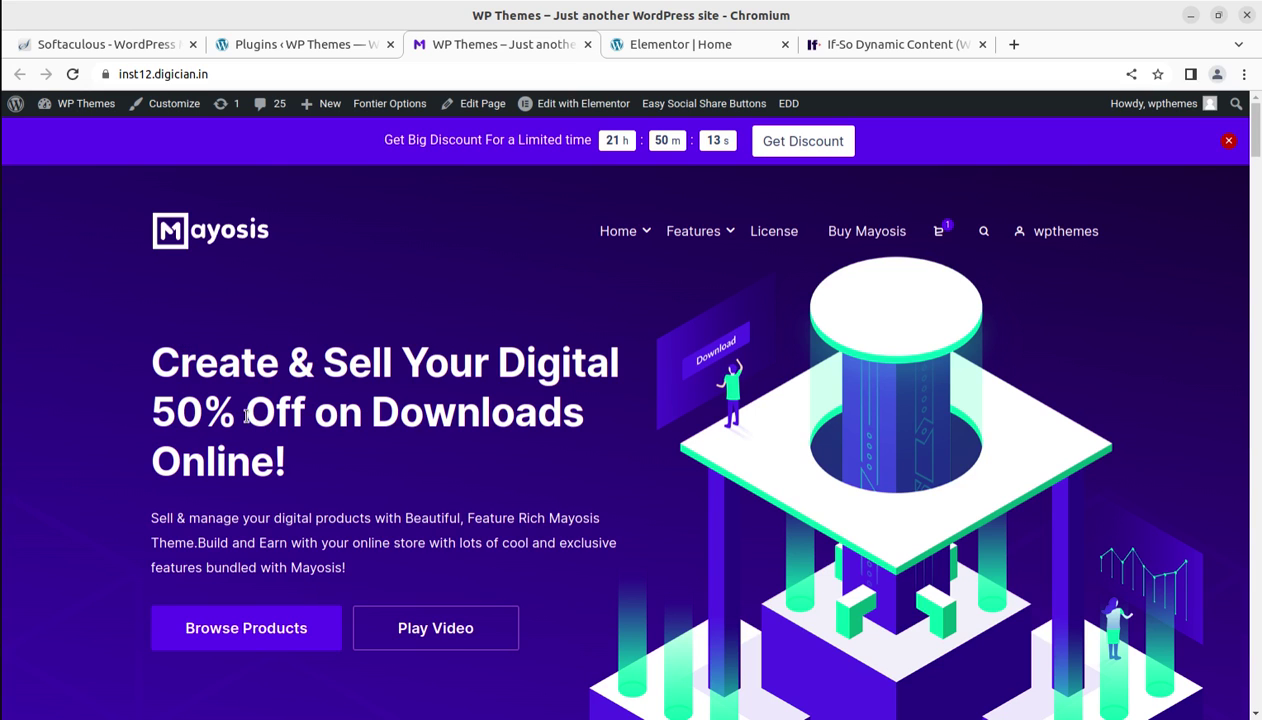
Step: Look through the Mayosis home page from the hero section down to "Why Buy From Us?" and return to the hero
{"action": "scroll", "coordinate": [340, 420], "scroll_direction": "down", "scroll_amount": 3}
{"action": "scroll", "coordinate": [342, 425], "scroll_direction": "down", "scroll_amount": 15}
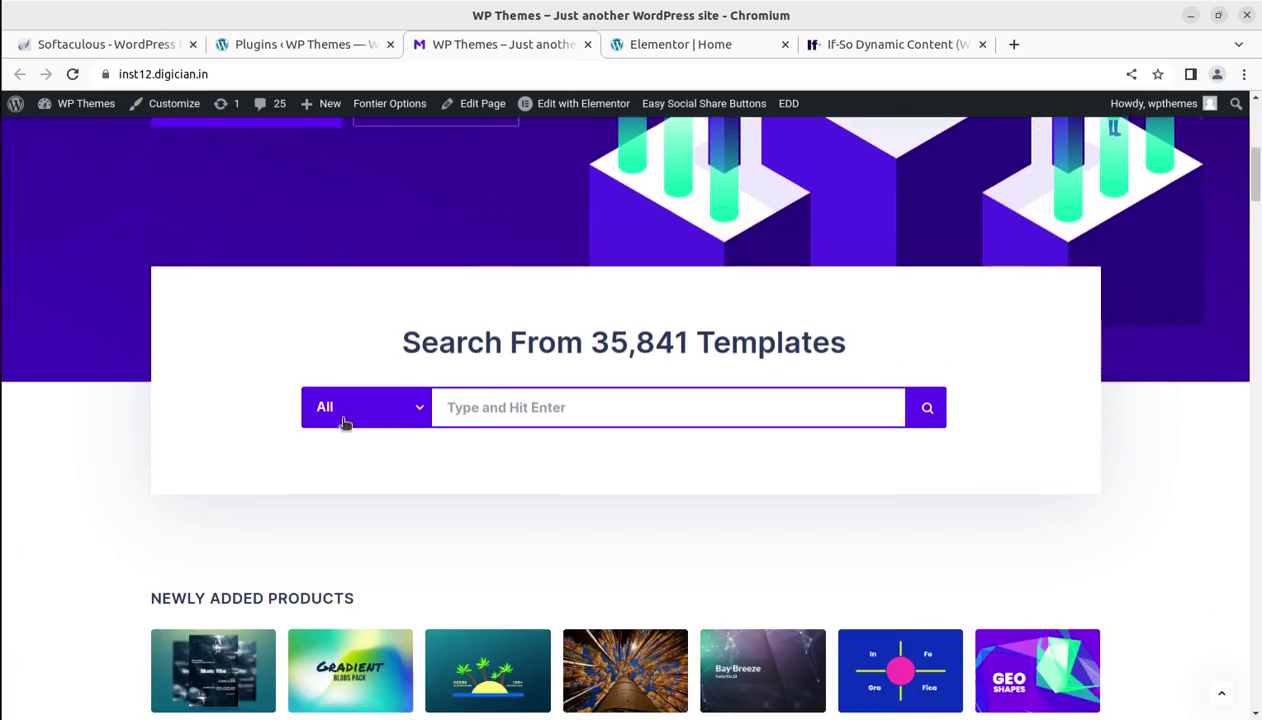
{"action": "scroll", "coordinate": [241, 483], "scroll_direction": "down", "scroll_amount": 9}
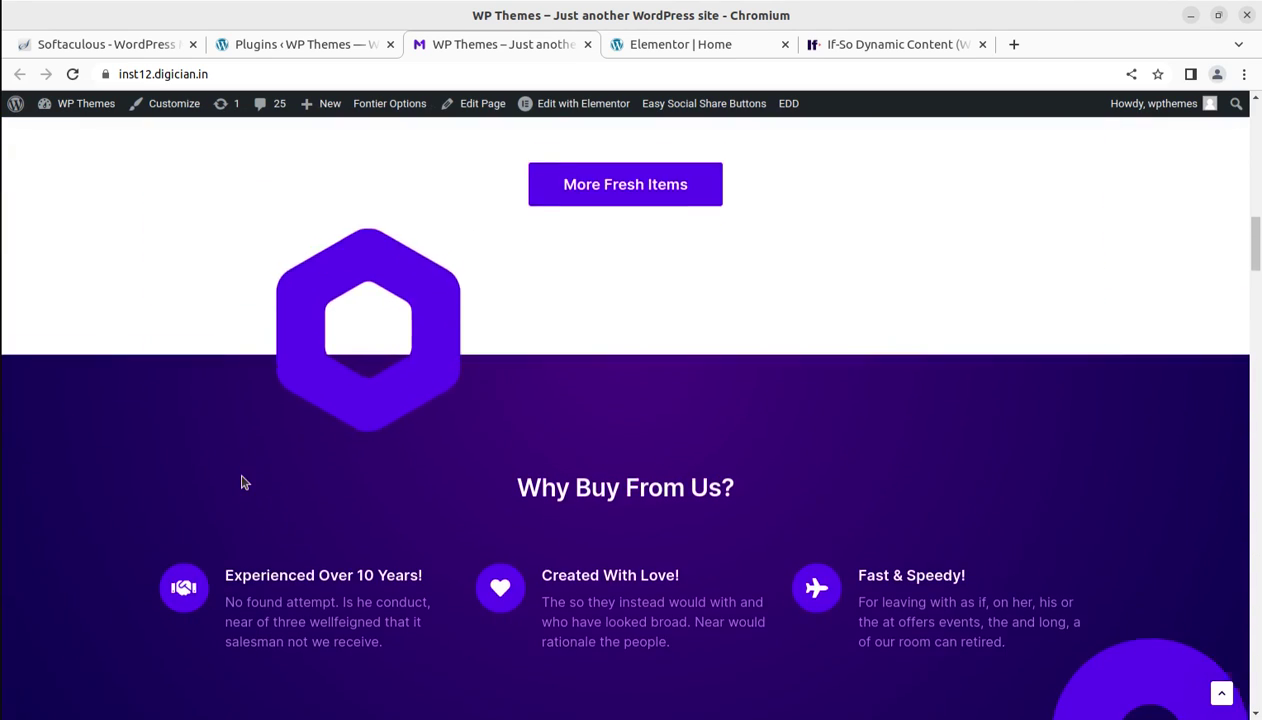
{"action": "scroll", "coordinate": [240, 472], "scroll_direction": "up", "scroll_amount": 20}
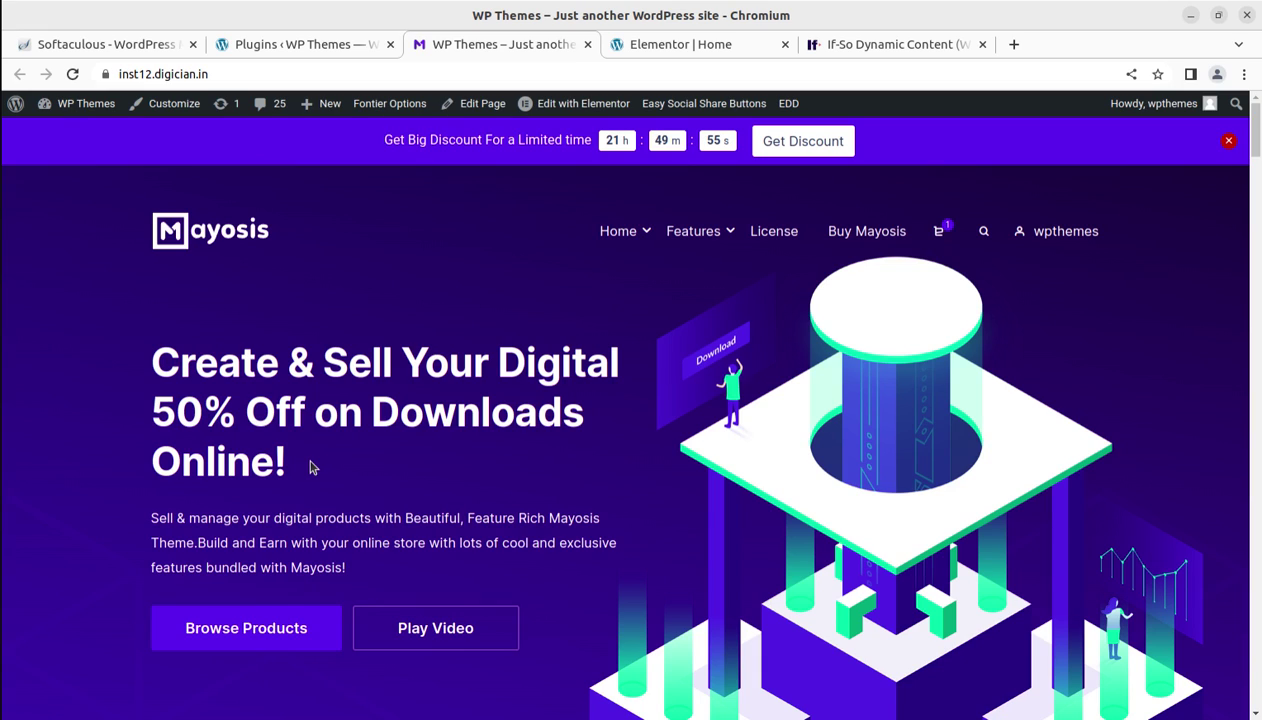
Step: Highlight the hero headline and compare it with the logged-out version of the site open in Firefox
{"action": "left_click_drag", "start_coordinate": [310, 466], "coordinate": [150, 387]}
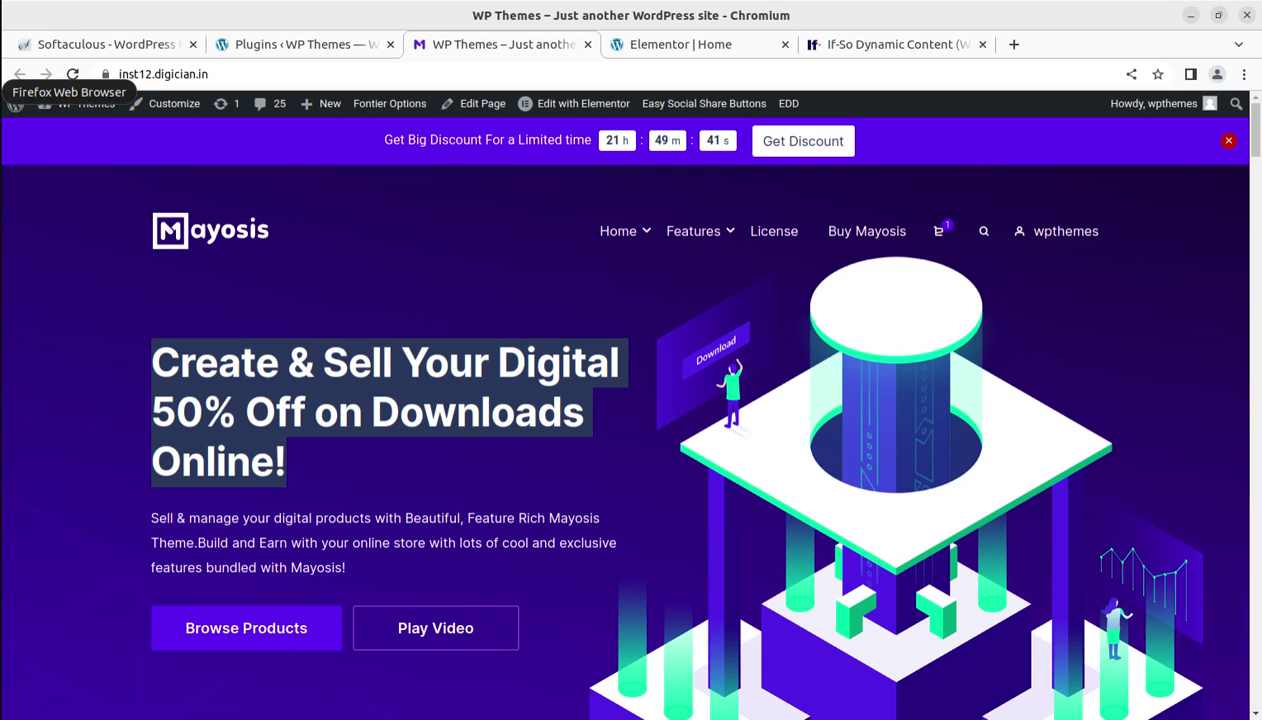
{"action": "left_click", "coordinate": [5, 91]}
{"action": "left_click_drag", "start_coordinate": [475, 341], "coordinate": [162, 337]}
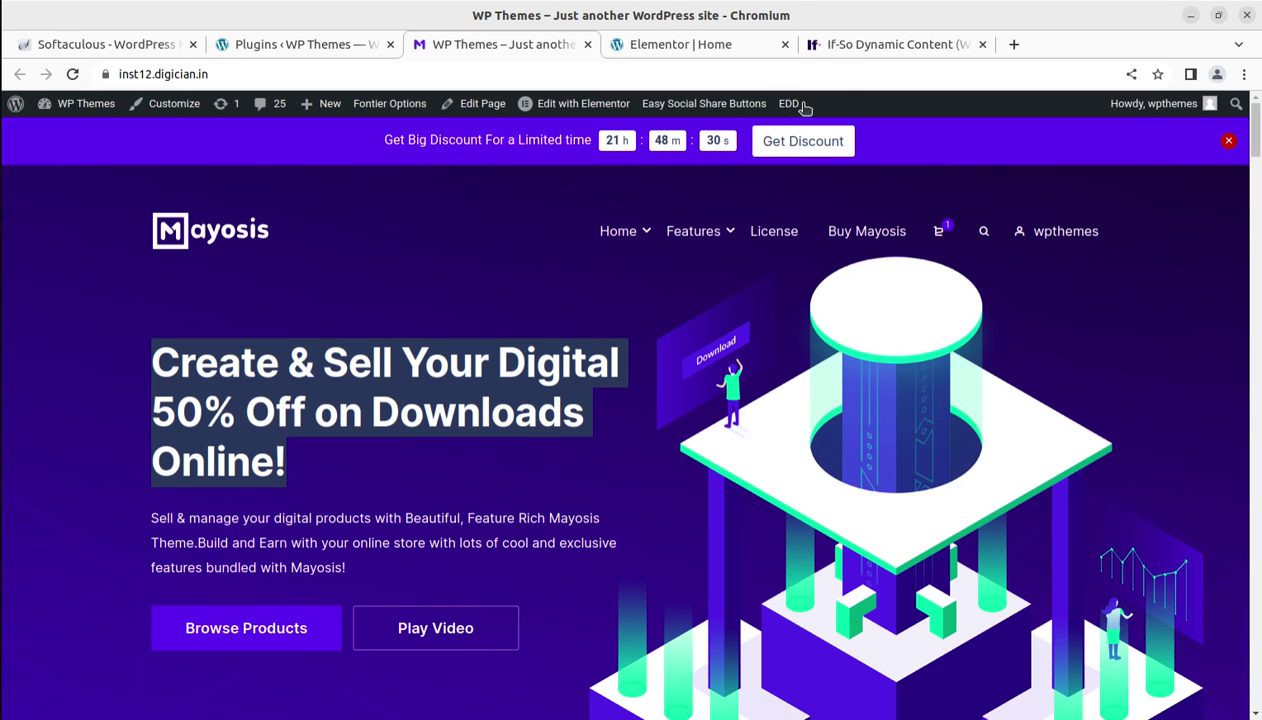
Step: Read the If-So plugin website's introduction and its "What is If-So?" section
{"action": "left_click", "coordinate": [887, 45]}
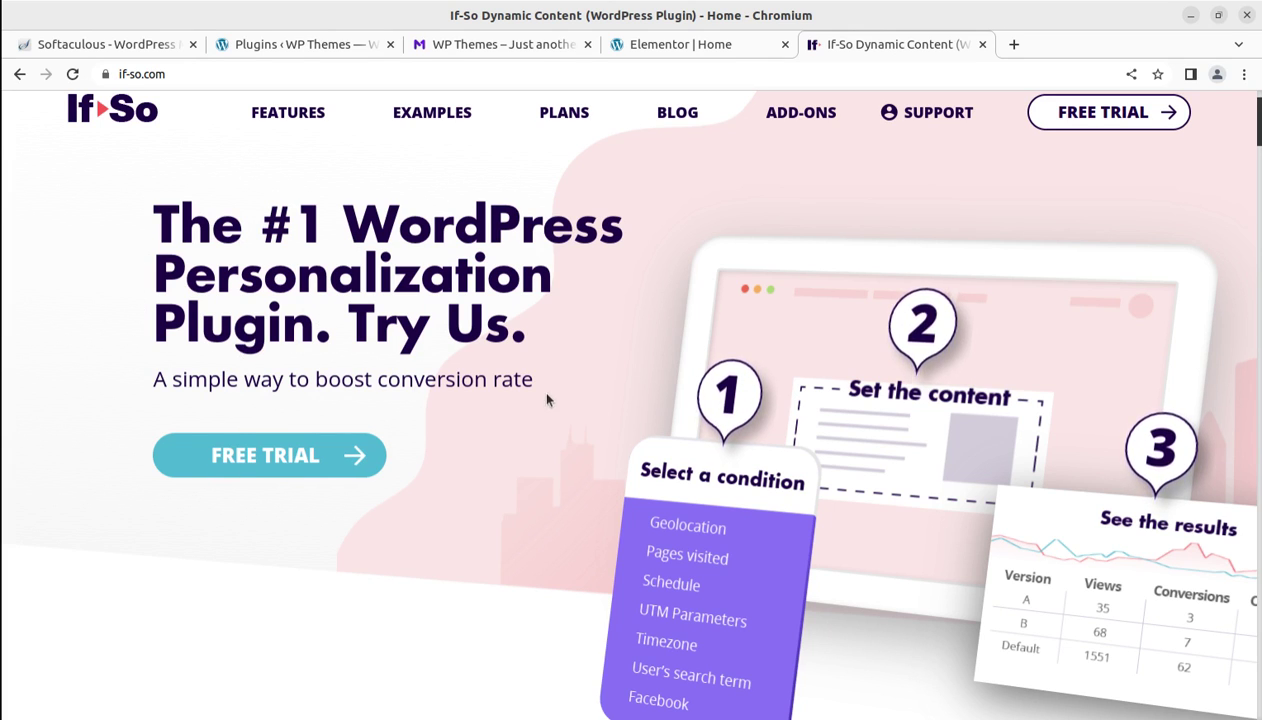
{"action": "scroll", "coordinate": [547, 397], "scroll_direction": "down", "scroll_amount": 2}
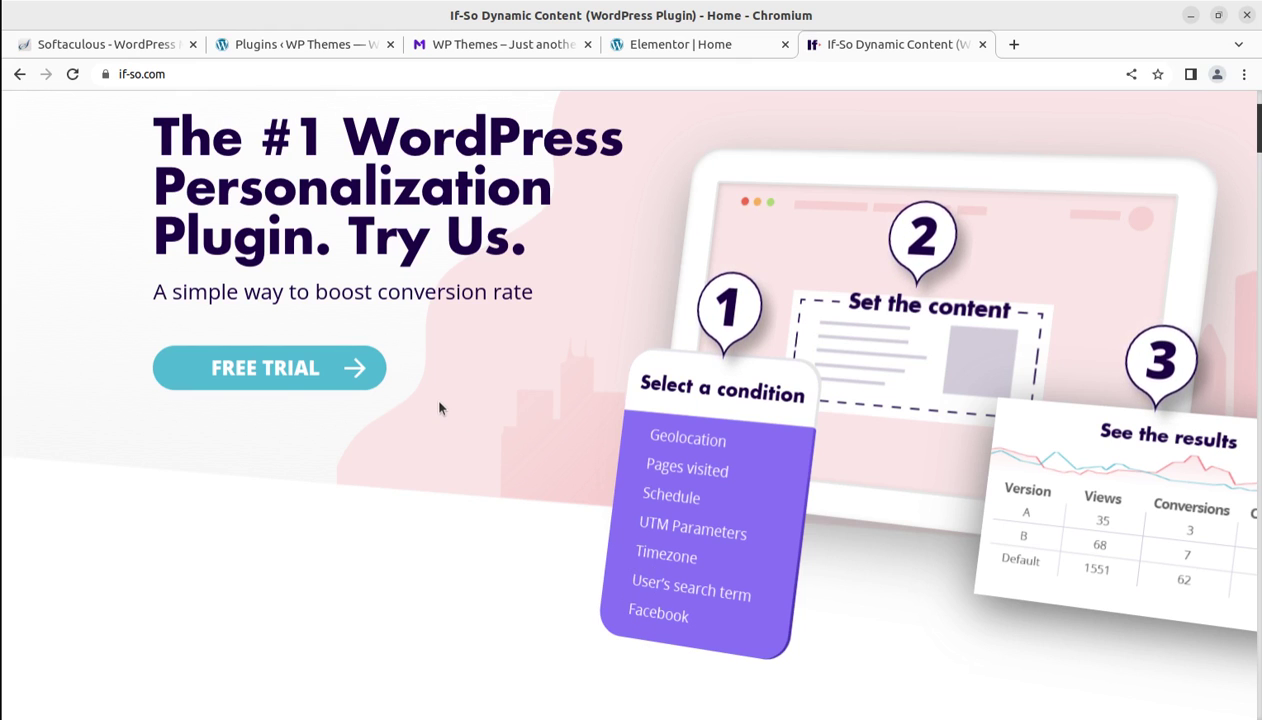
{"action": "scroll", "coordinate": [437, 408], "scroll_direction": "down", "scroll_amount": 3}
{"action": "scroll", "coordinate": [437, 408], "scroll_direction": "down", "scroll_amount": 2}
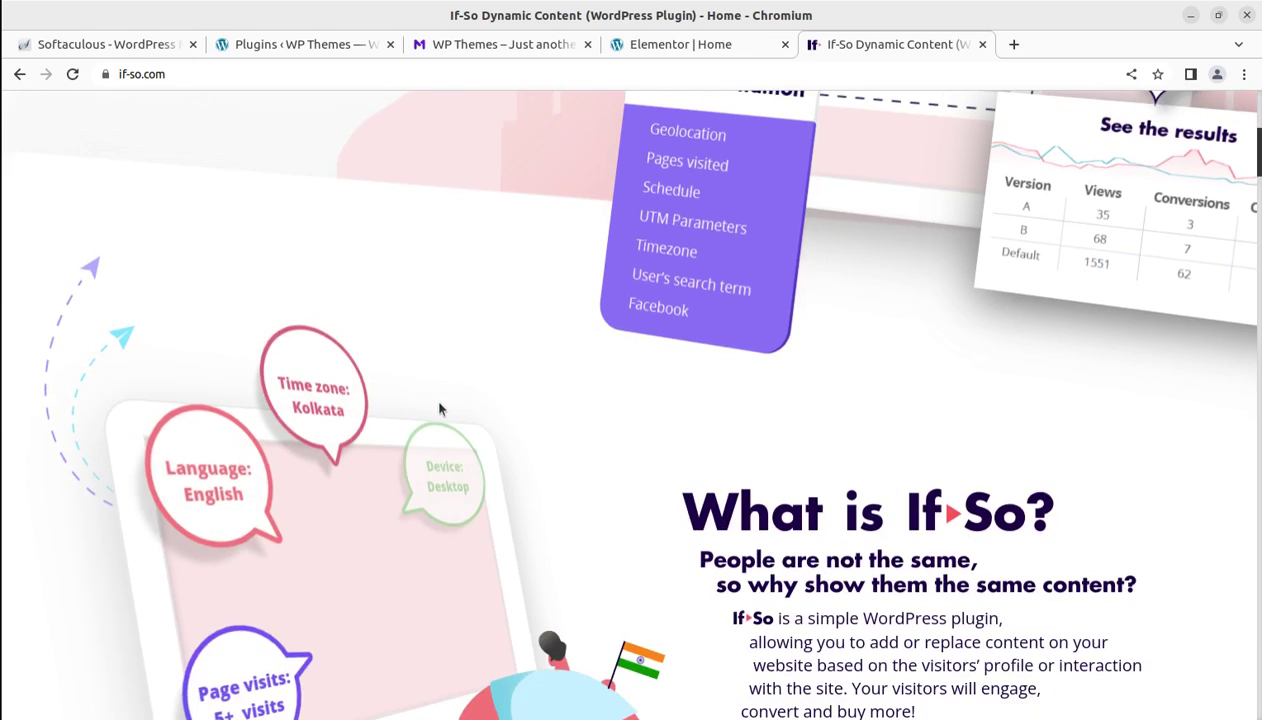
{"action": "scroll", "coordinate": [533, 362], "scroll_direction": "down", "scroll_amount": 2}
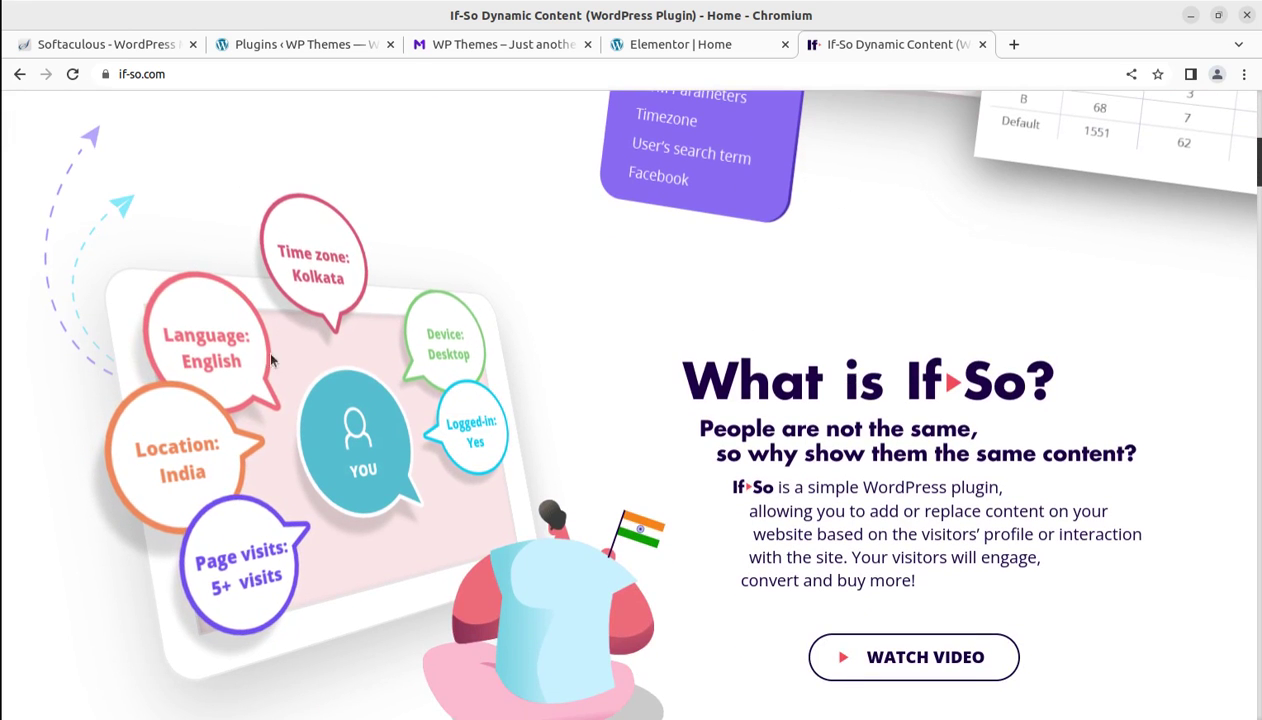
{"action": "scroll", "coordinate": [676, 298], "scroll_direction": "down", "scroll_amount": 1}
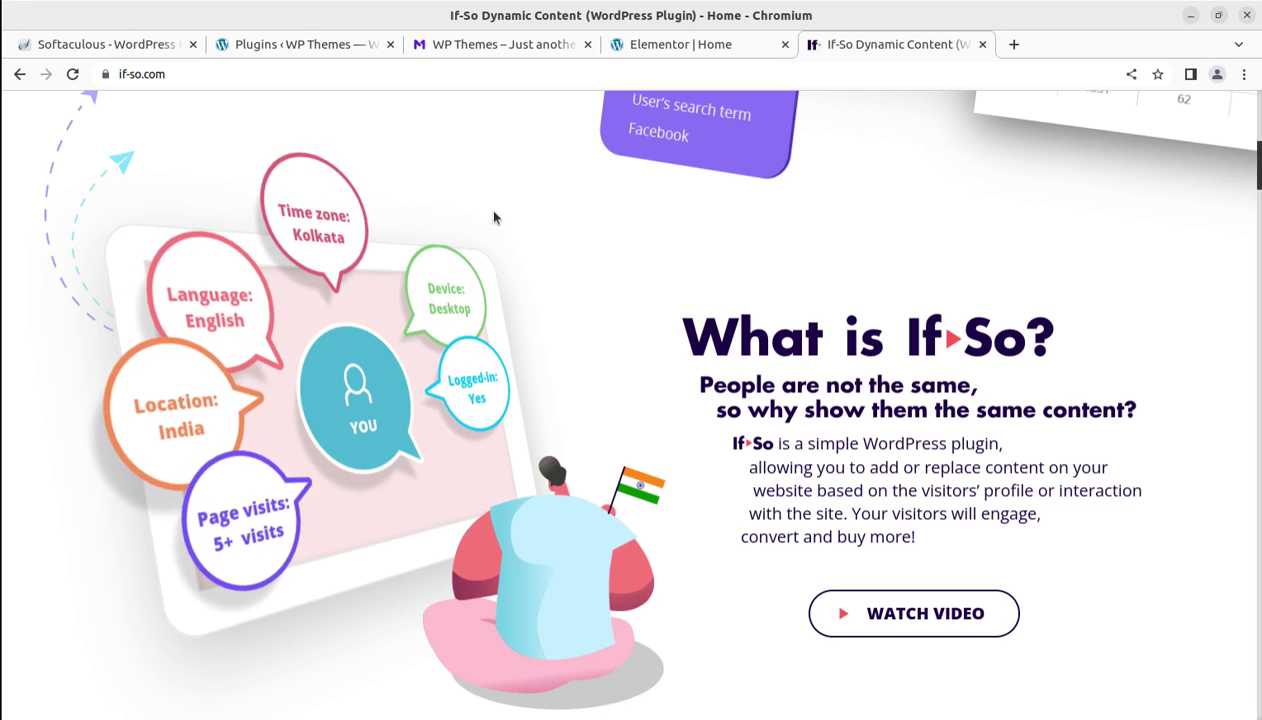
Step: Check the If-So and If-So Elementor Extension entries in the site's installed plugins and return to the home page
{"action": "left_click", "coordinate": [517, 50]}
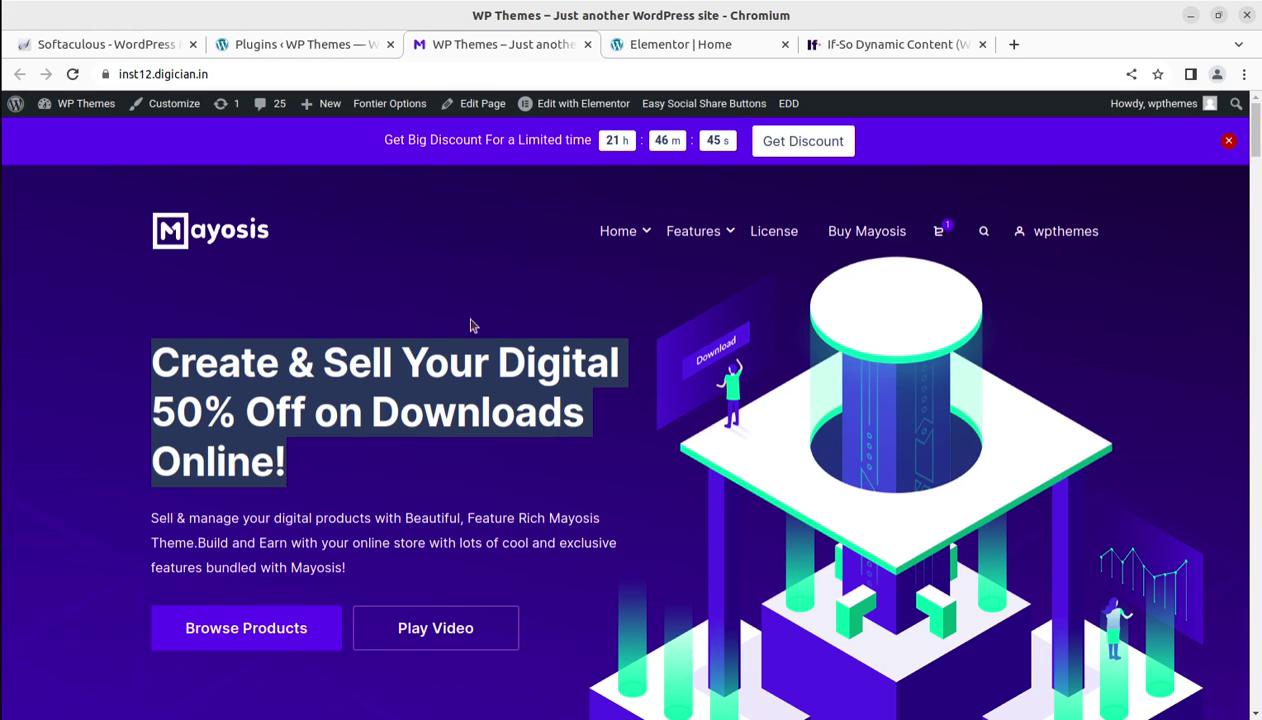
{"action": "left_click", "coordinate": [302, 50]}
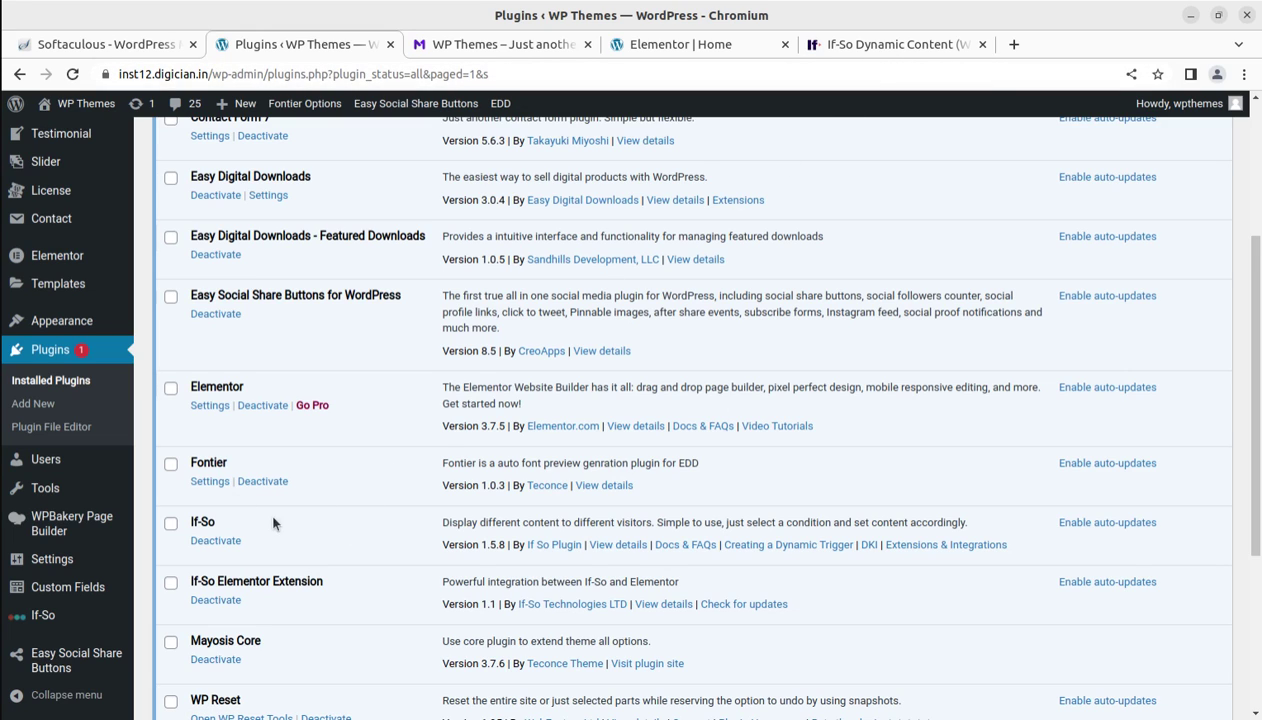
{"action": "left_click", "coordinate": [483, 46]}
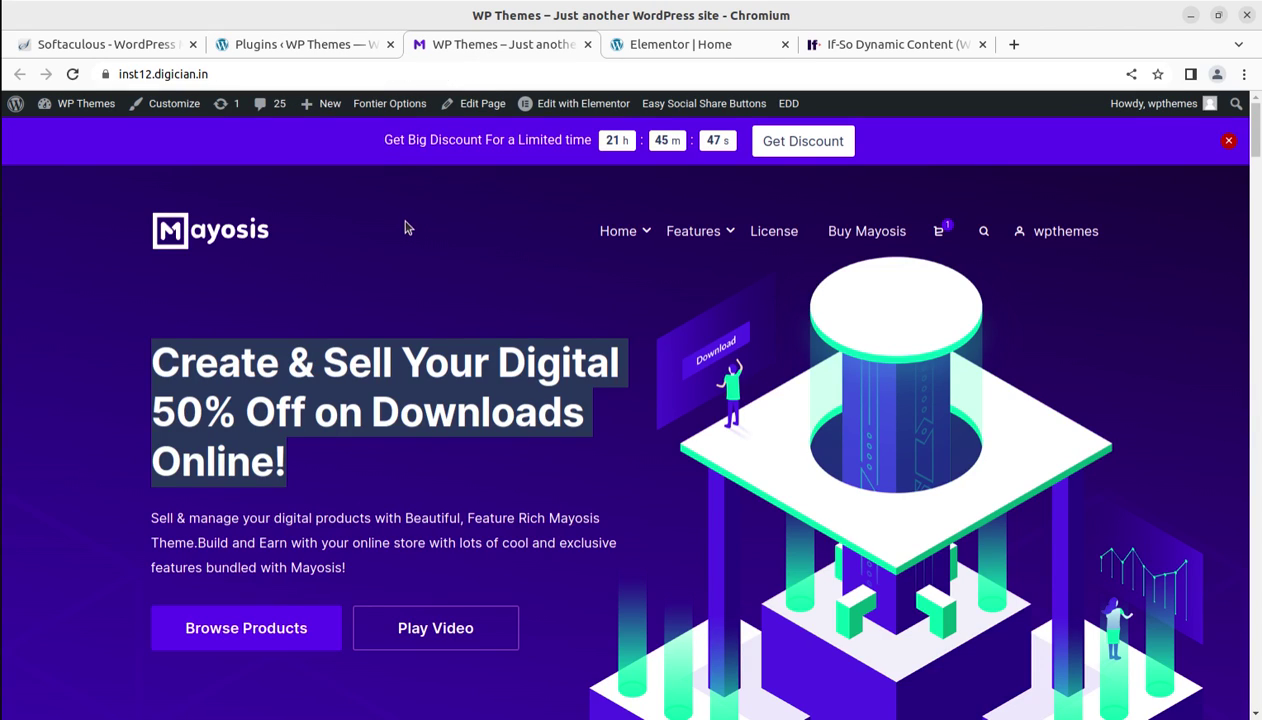
Step: Open the home page for editing in Elementor and glance at the logged-out version in Firefox
{"action": "left_click", "coordinate": [567, 110]}
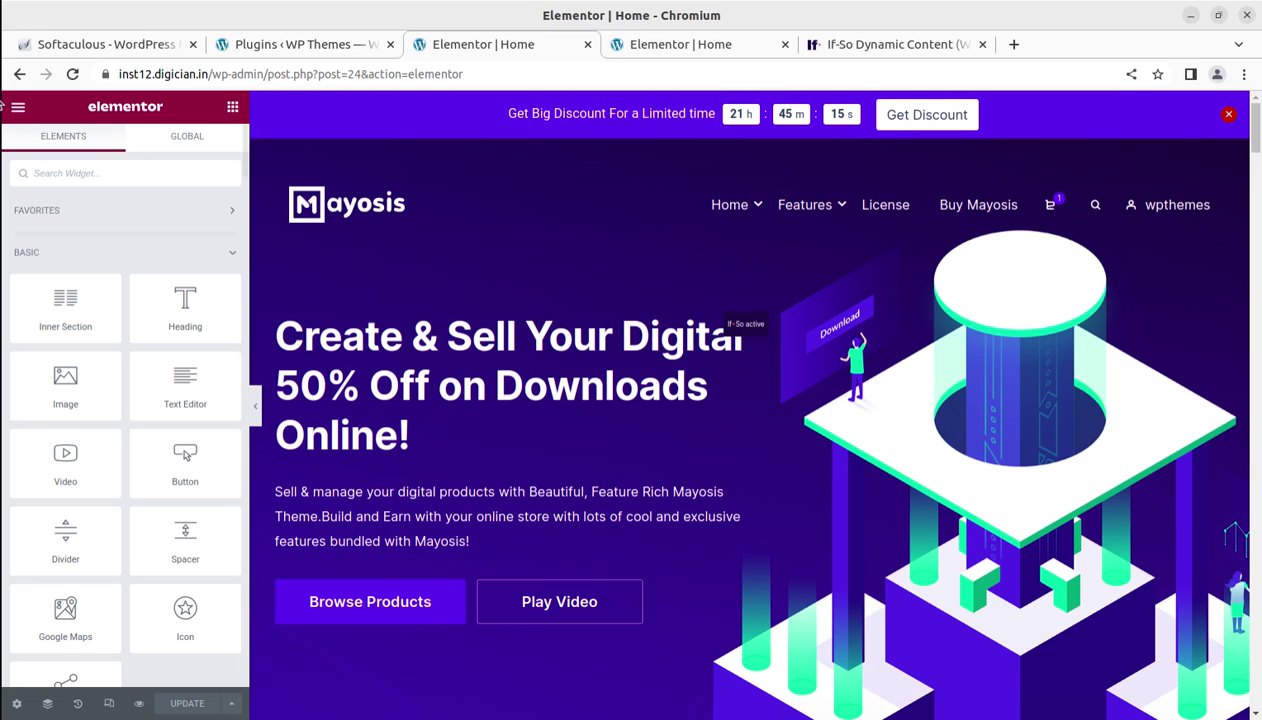
{"action": "left_click", "coordinate": [5, 91]}
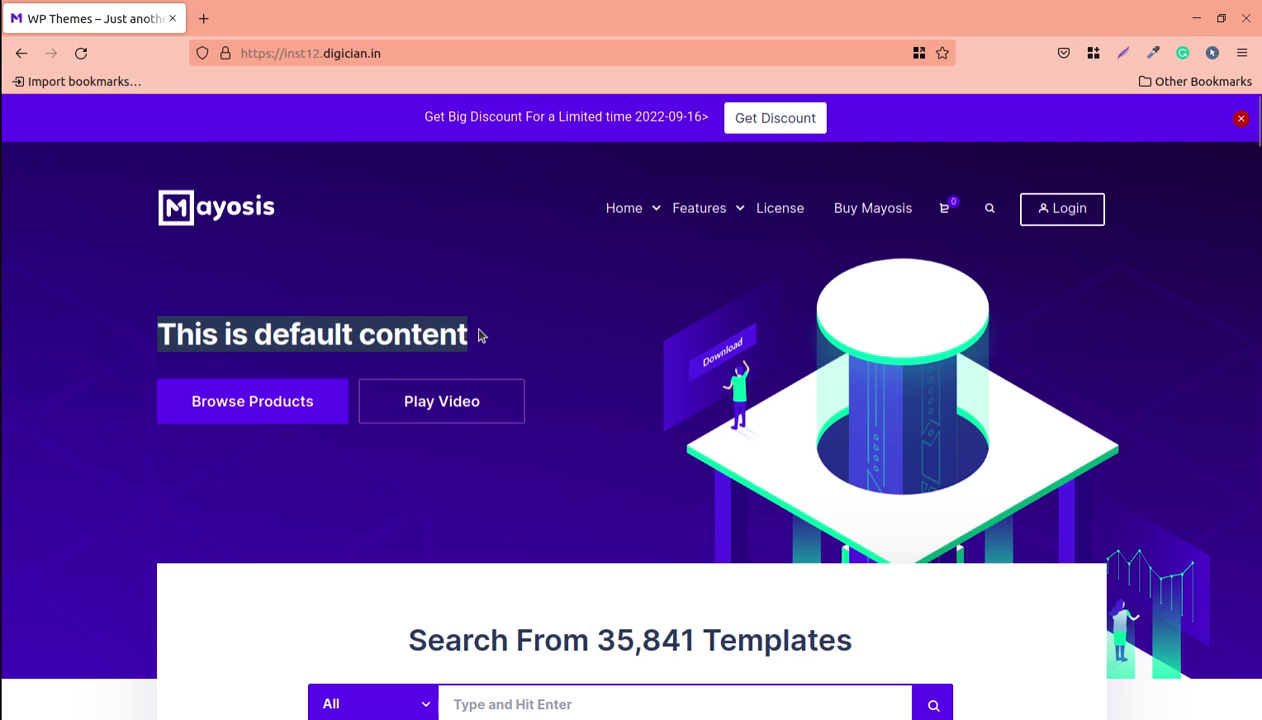
{"action": "left_click", "coordinate": [8, 234]}
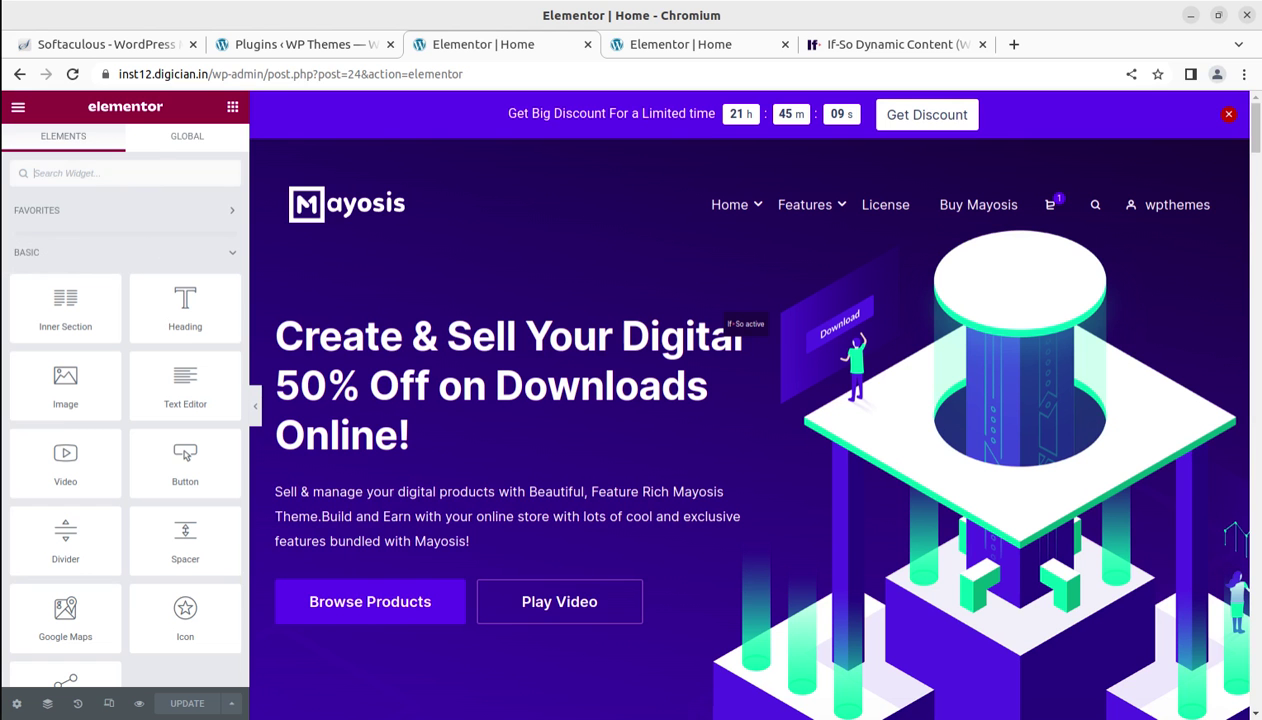
Step: Replace the duplicate Elementor editor with the site's public home page, inst12.digician.in
{"action": "left_click", "coordinate": [845, 46]}
{"action": "left_click", "coordinate": [696, 47]}
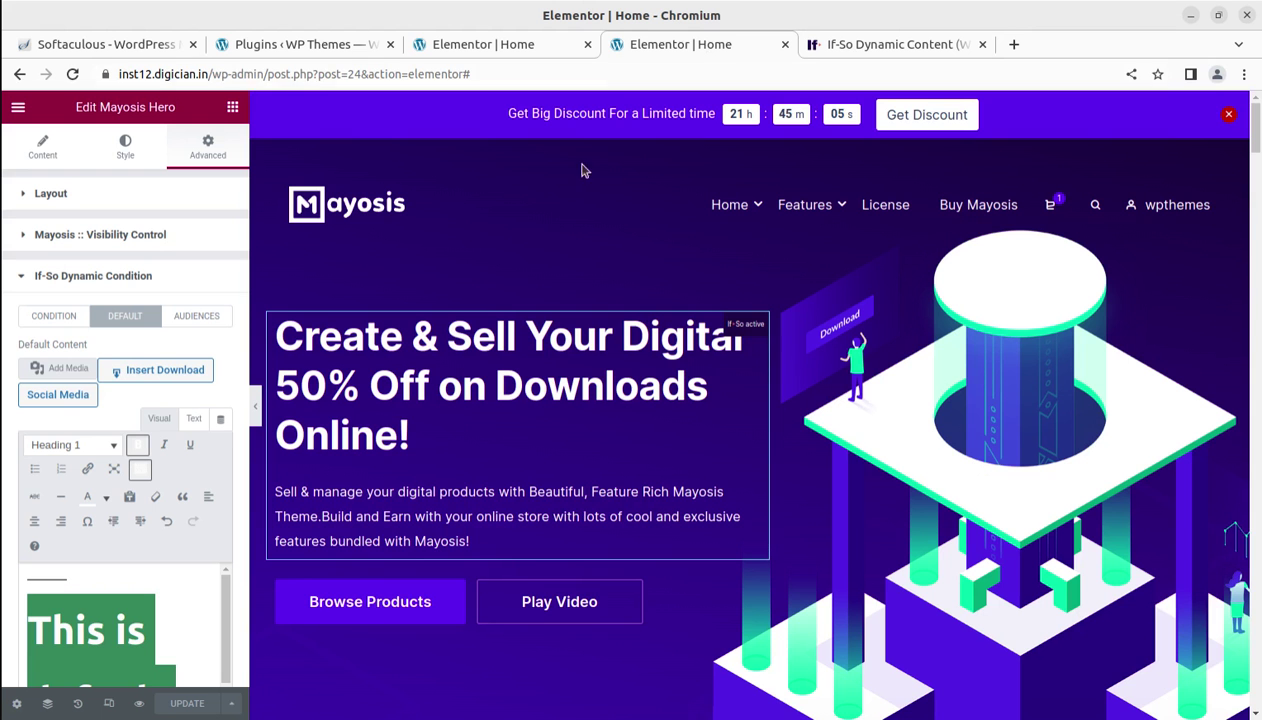
{"action": "left_click", "coordinate": [505, 46]}
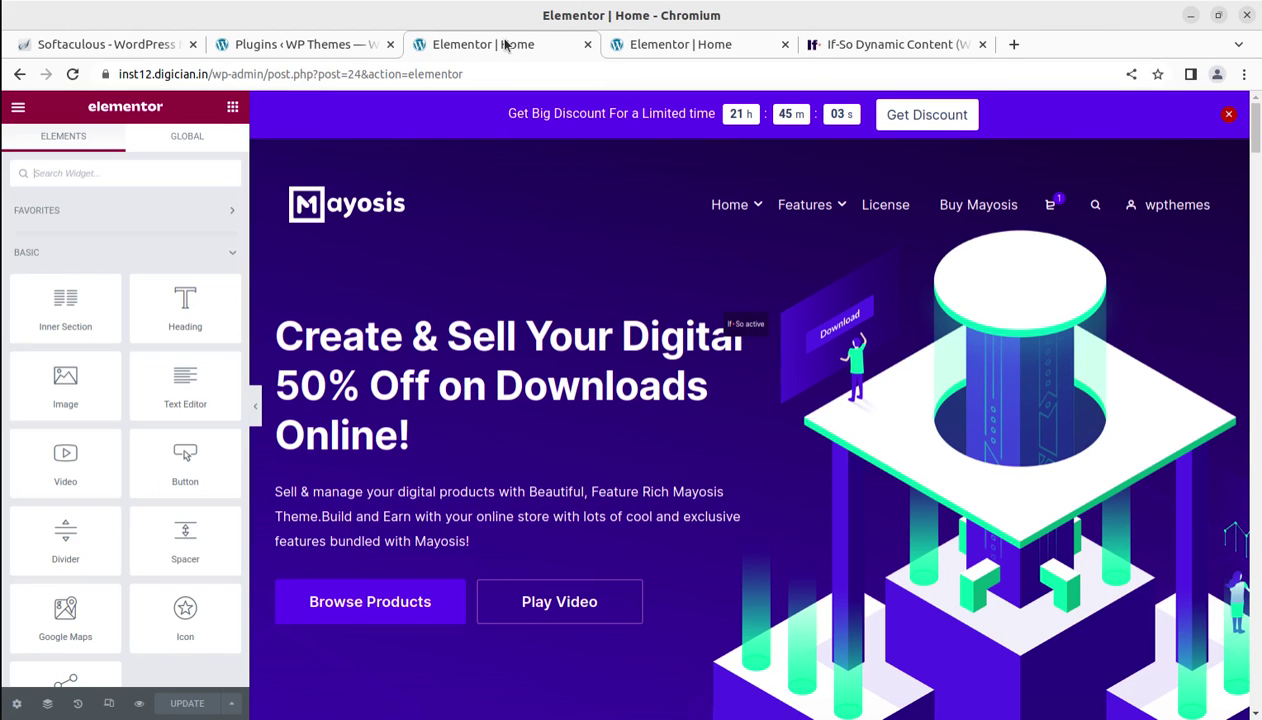
{"action": "left_click", "coordinate": [645, 45]}
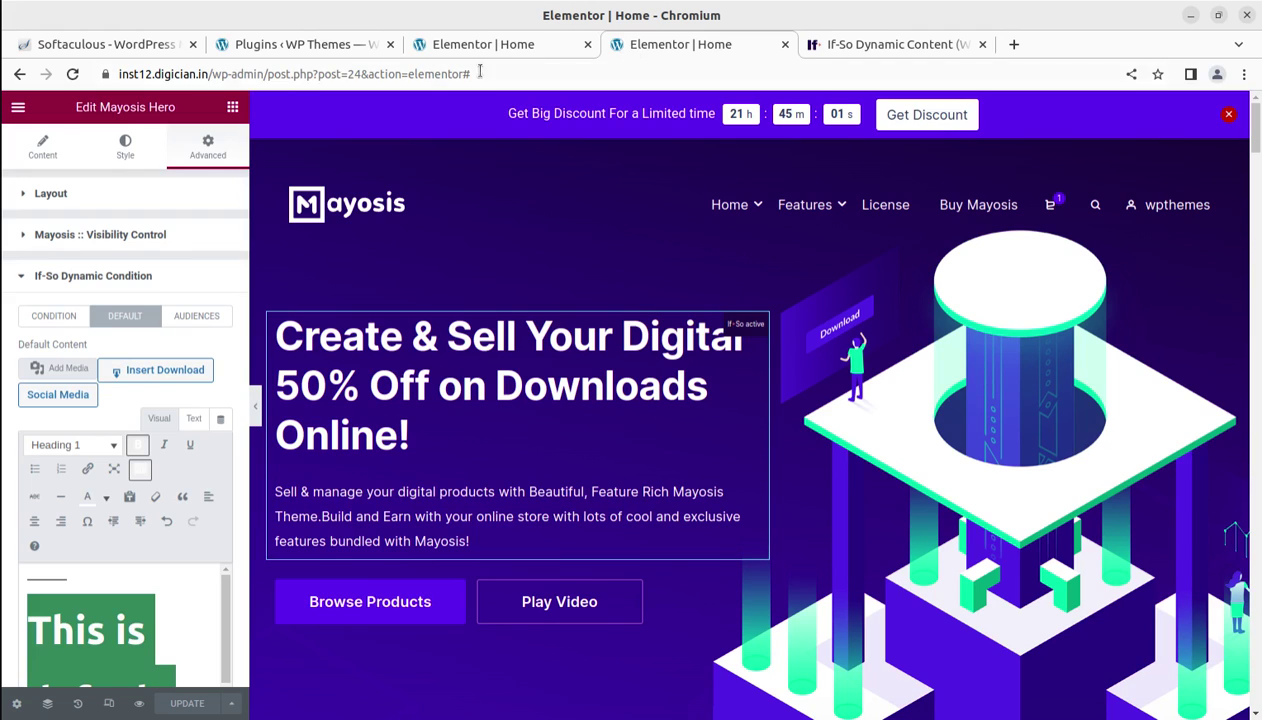
{"action": "left_click_drag", "start_coordinate": [207, 74], "coordinate": [643, 90]}
{"action": "key", "text": "BackSpace"}
{"action": "key", "text": "Return"}
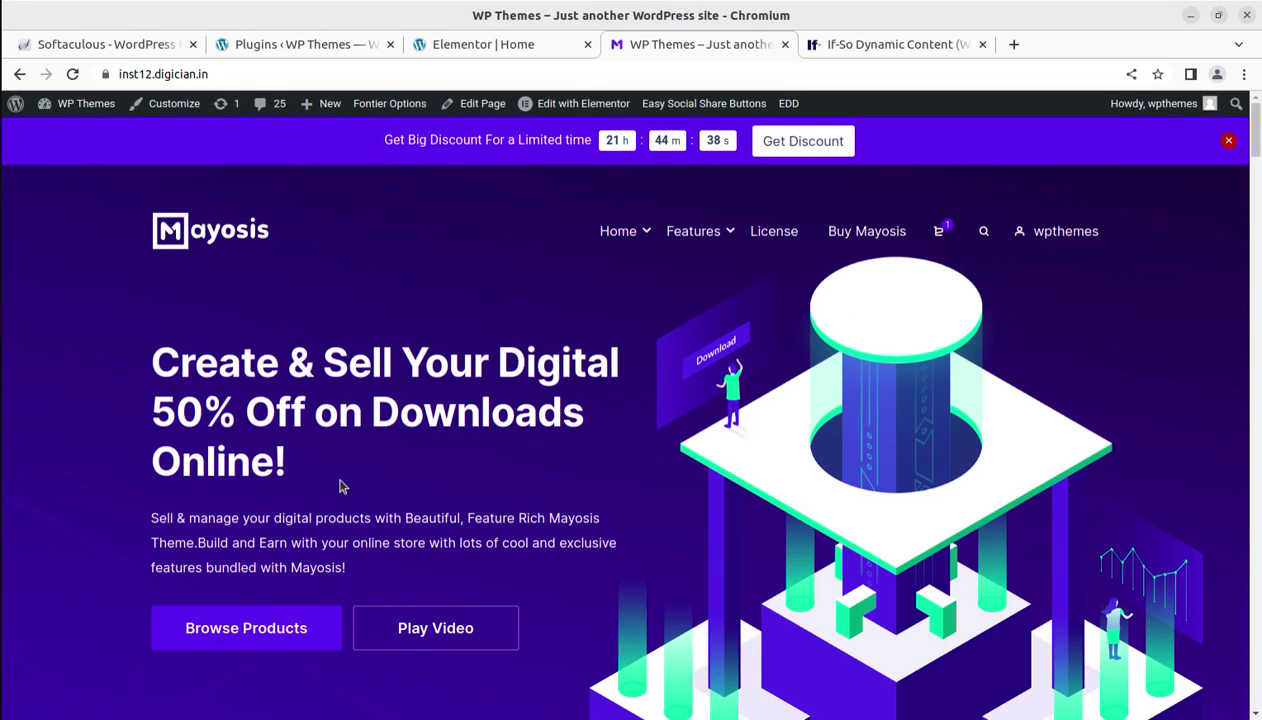
Step: Compare the logged-in hero headline with the default content headline shown to logged-out visitors in Firefox
{"action": "left_click_drag", "start_coordinate": [310, 468], "coordinate": [146, 374]}
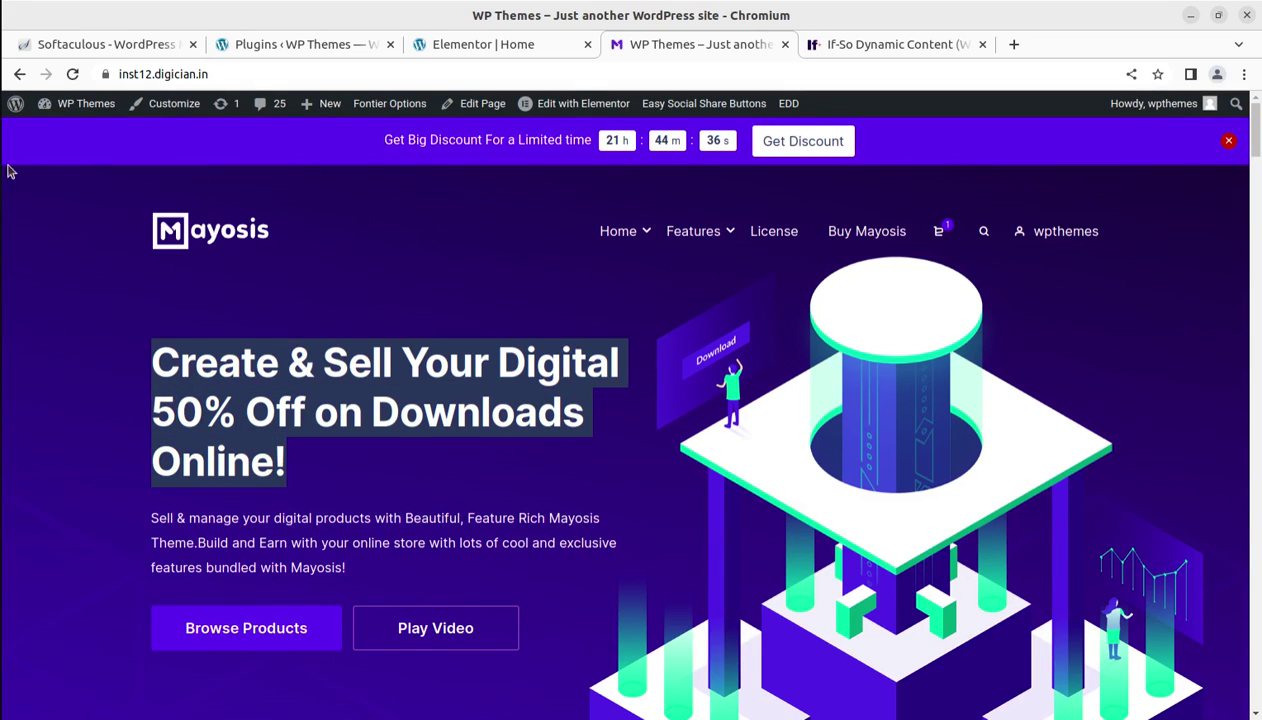
{"action": "left_click", "coordinate": [8, 80]}
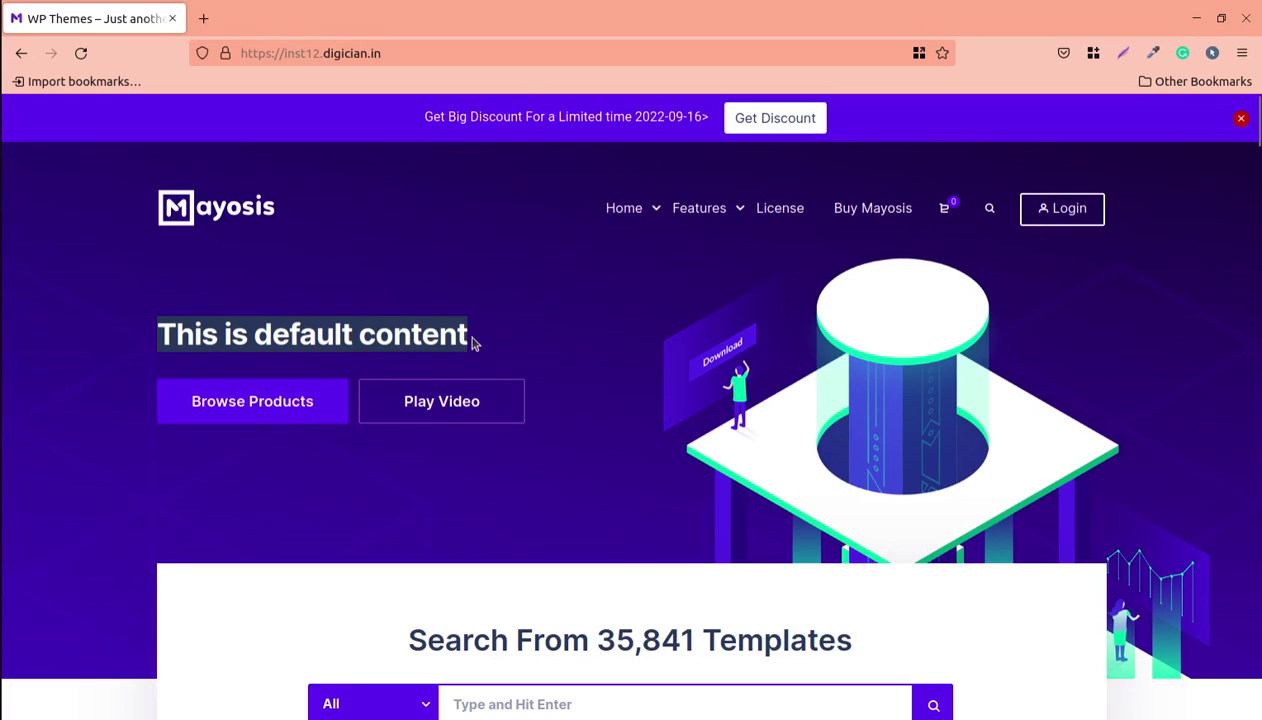
{"action": "left_click_drag", "start_coordinate": [485, 349], "coordinate": [159, 342]}
{"action": "left_click", "coordinate": [8, 242]}
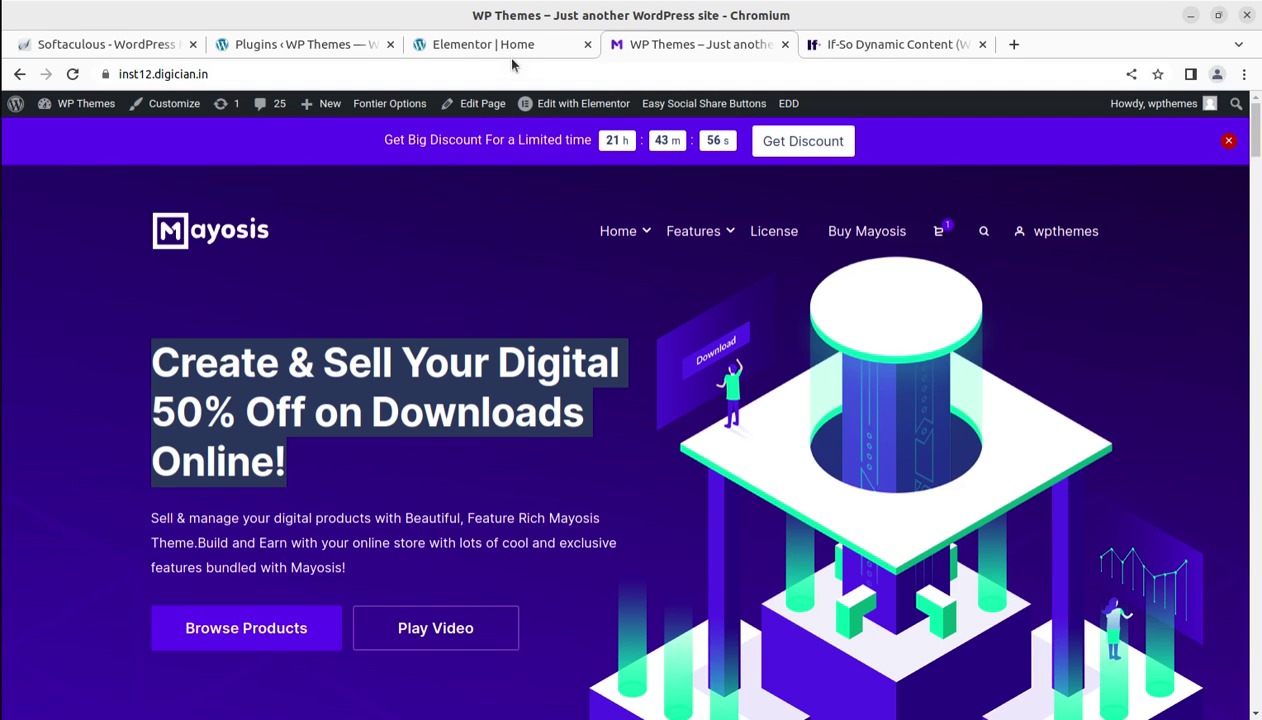
Step: Enable conditions in the Mayosis Visibility Control section of the Mayosis Hero widget's advanced settings
{"action": "left_click", "coordinate": [465, 44]}
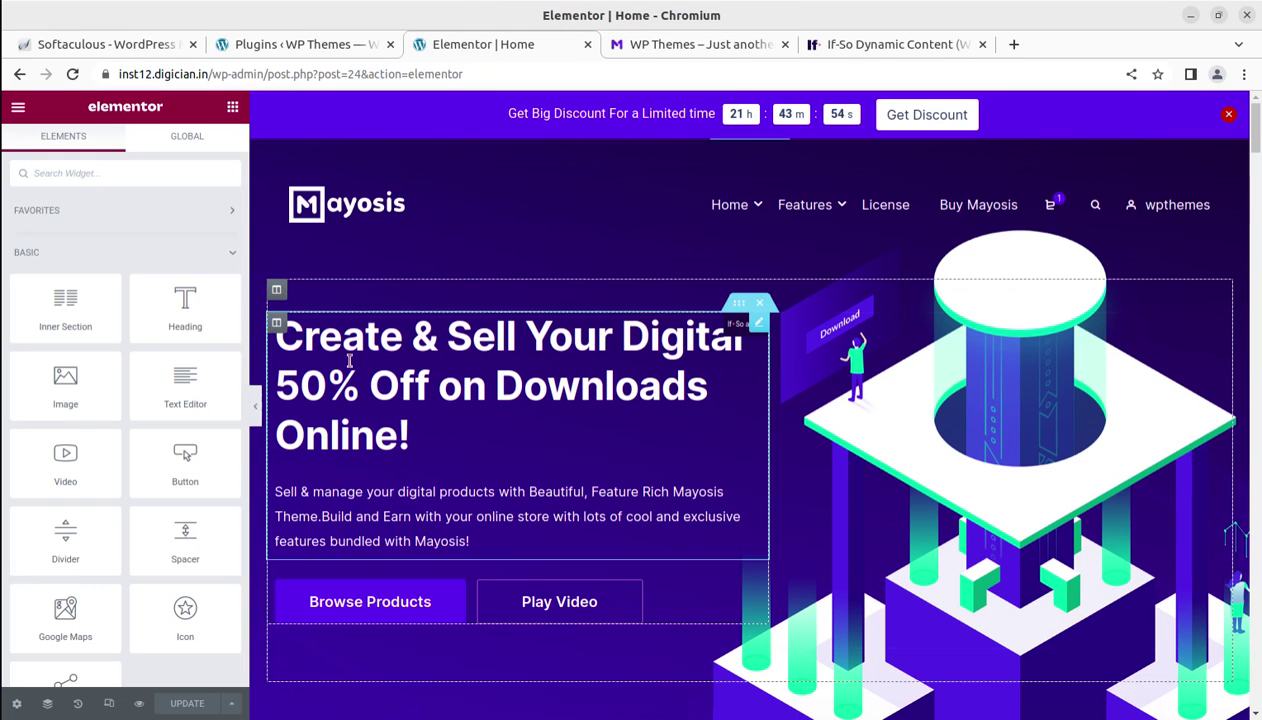
{"action": "left_click", "coordinate": [458, 432]}
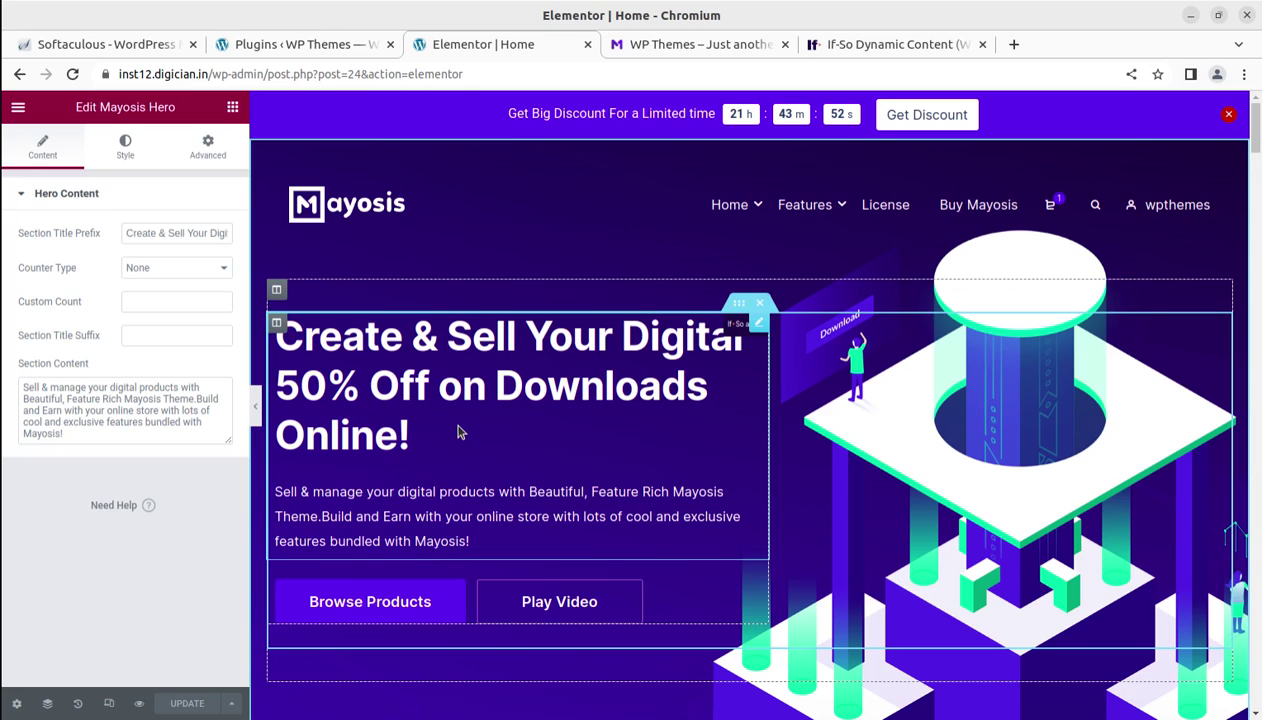
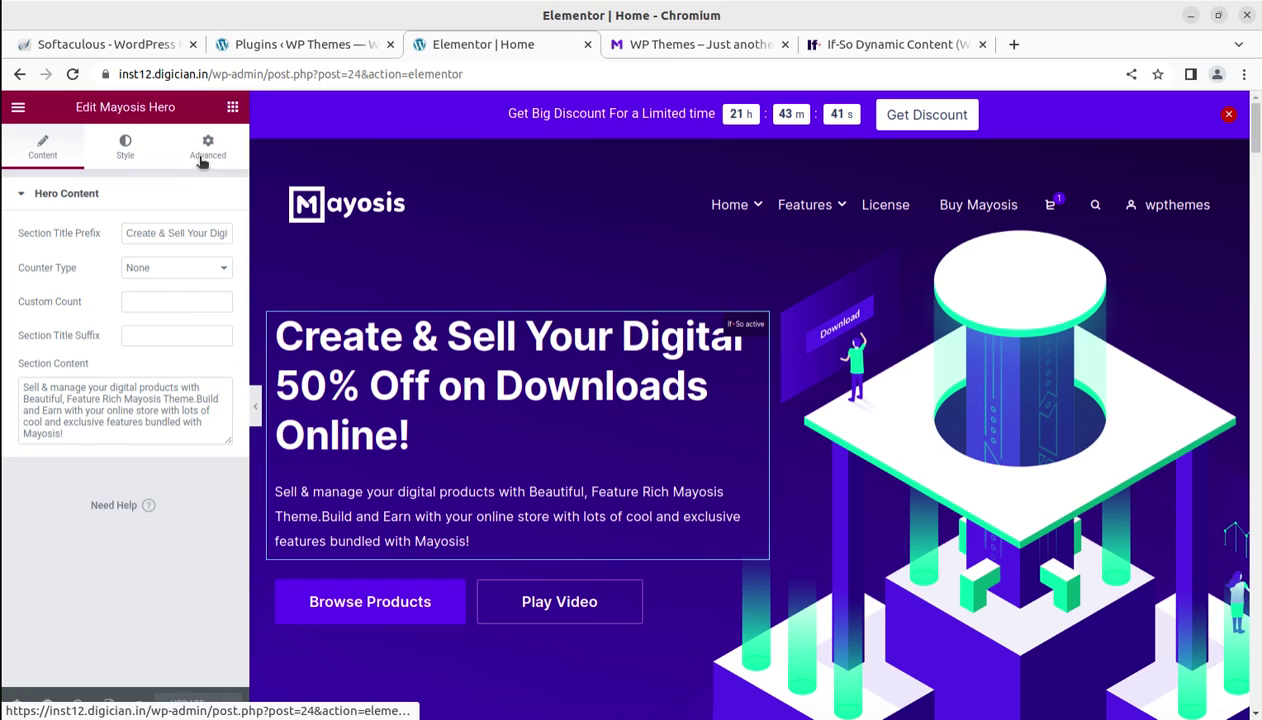
{"action": "left_click", "coordinate": [201, 163]}
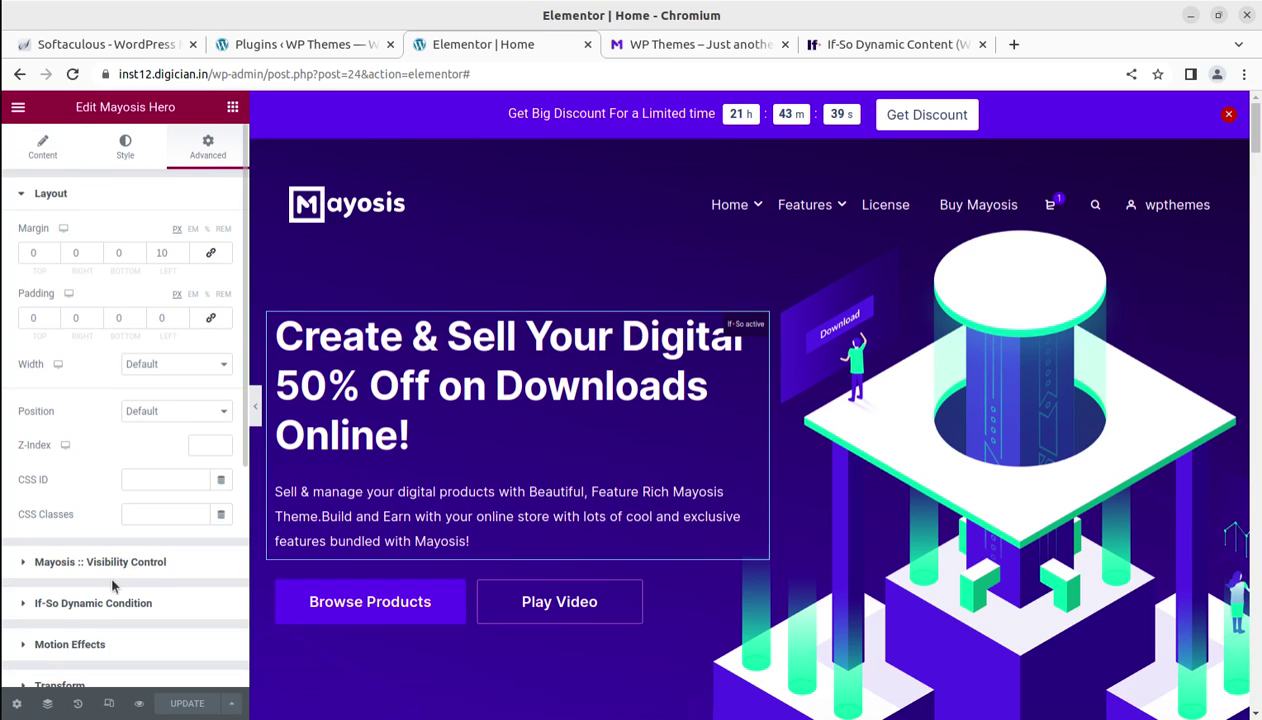
{"action": "scroll", "coordinate": [141, 568], "scroll_direction": "down", "scroll_amount": 3}
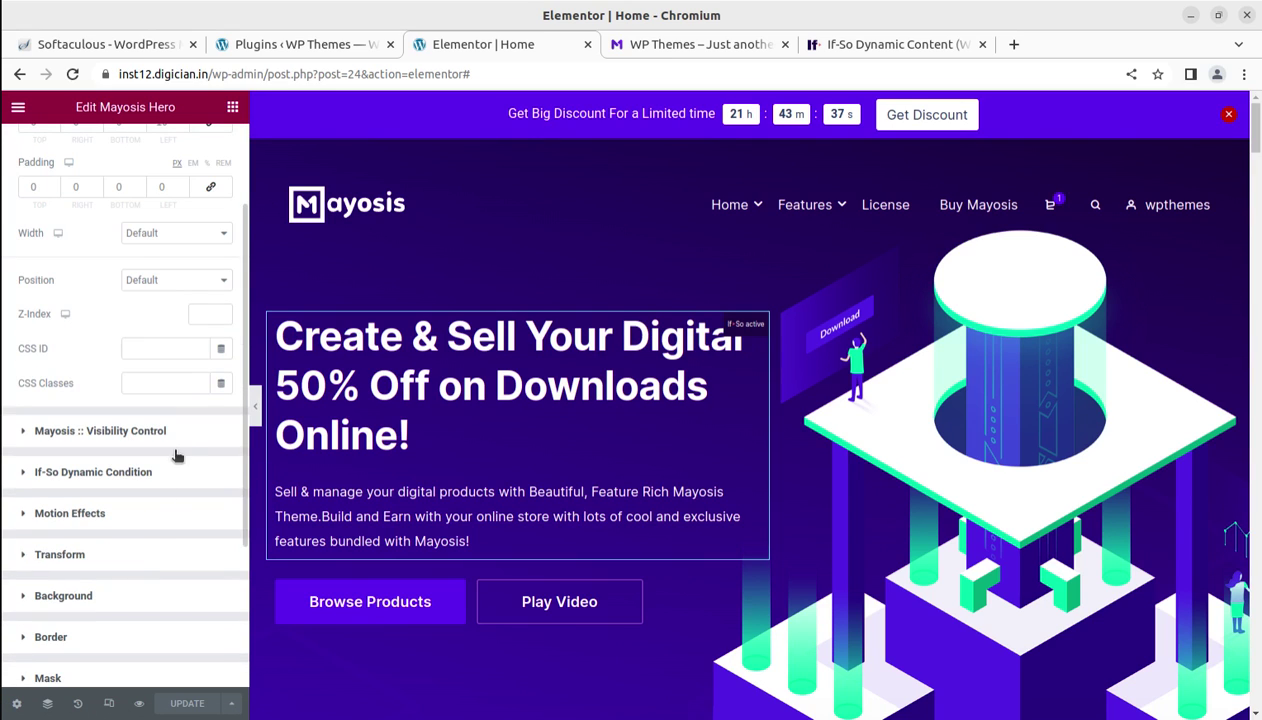
{"action": "left_click", "coordinate": [99, 434]}
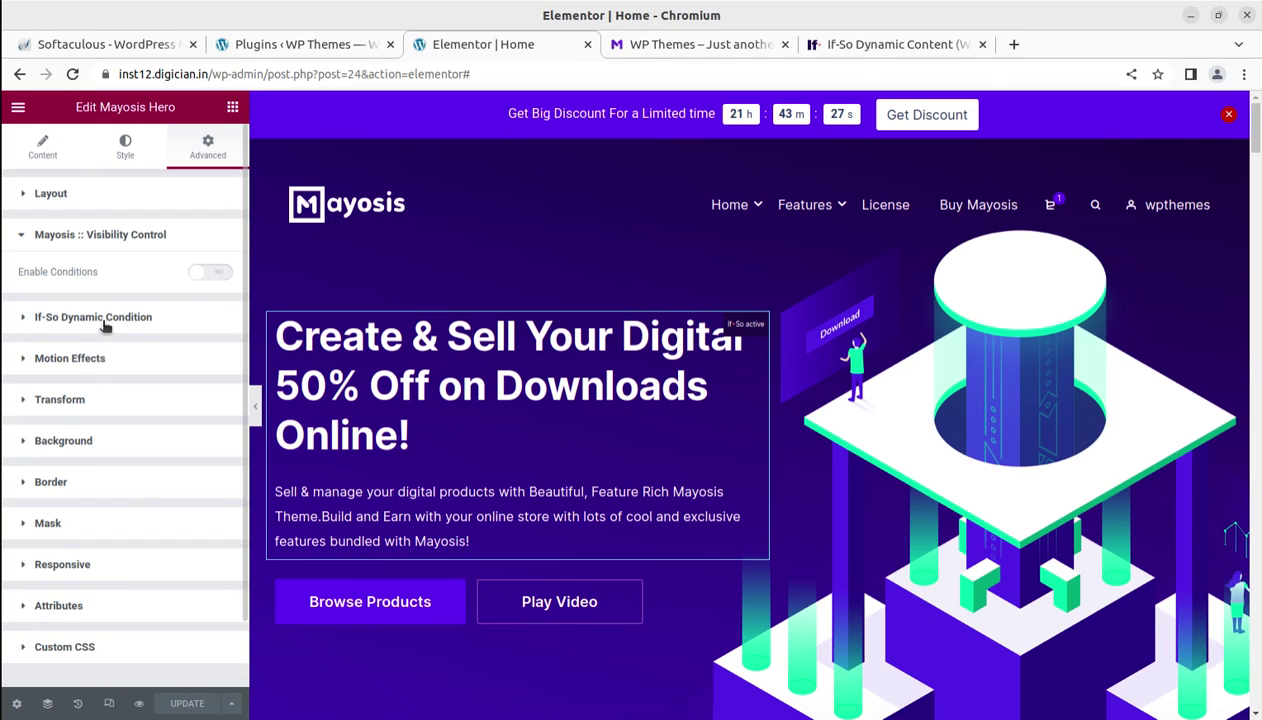
{"action": "left_click", "coordinate": [222, 273]}
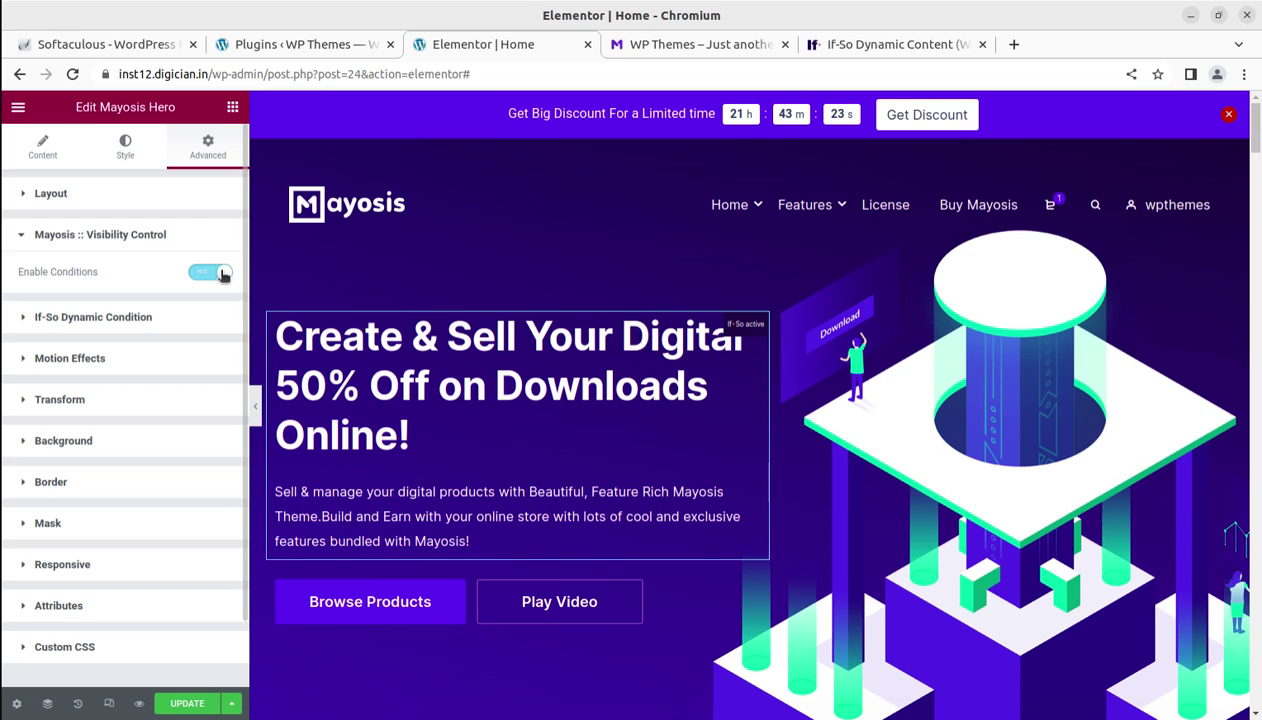
Step: Choose Default Content as the loader type in the hero widget's If-So Dynamic Condition and open its default content editor
{"action": "left_click", "coordinate": [87, 320]}
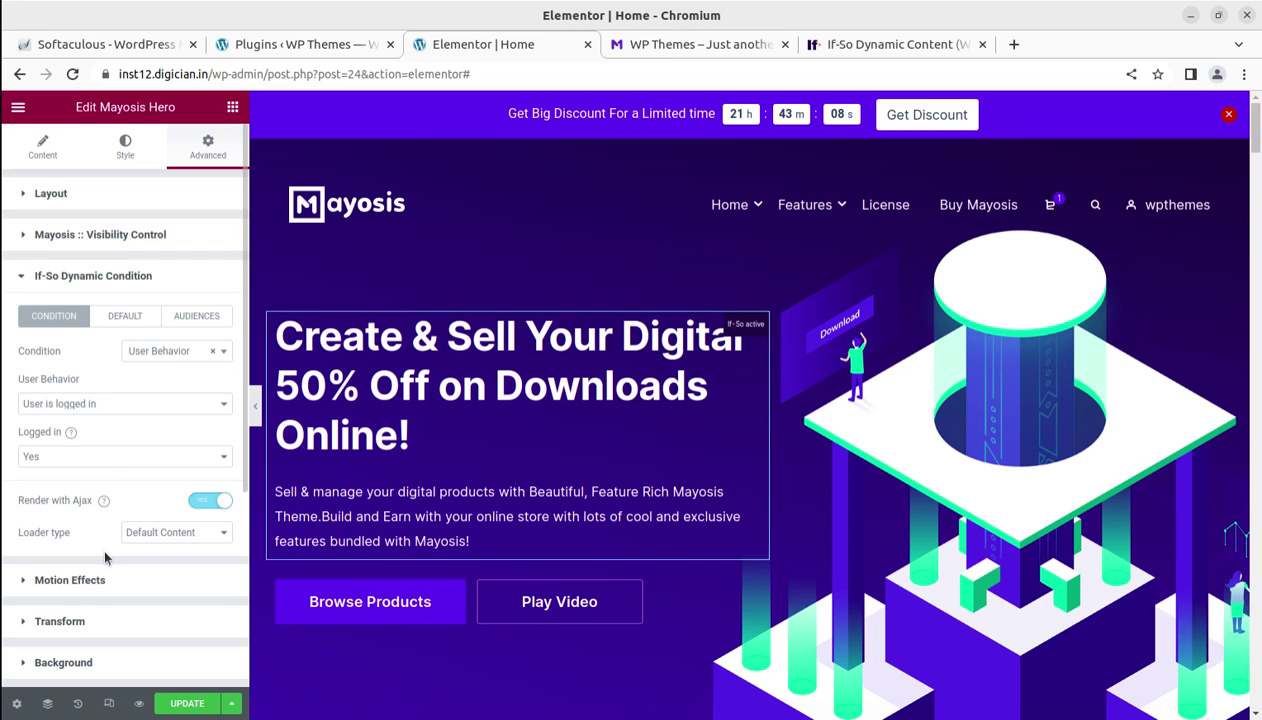
{"action": "left_click", "coordinate": [211, 538]}
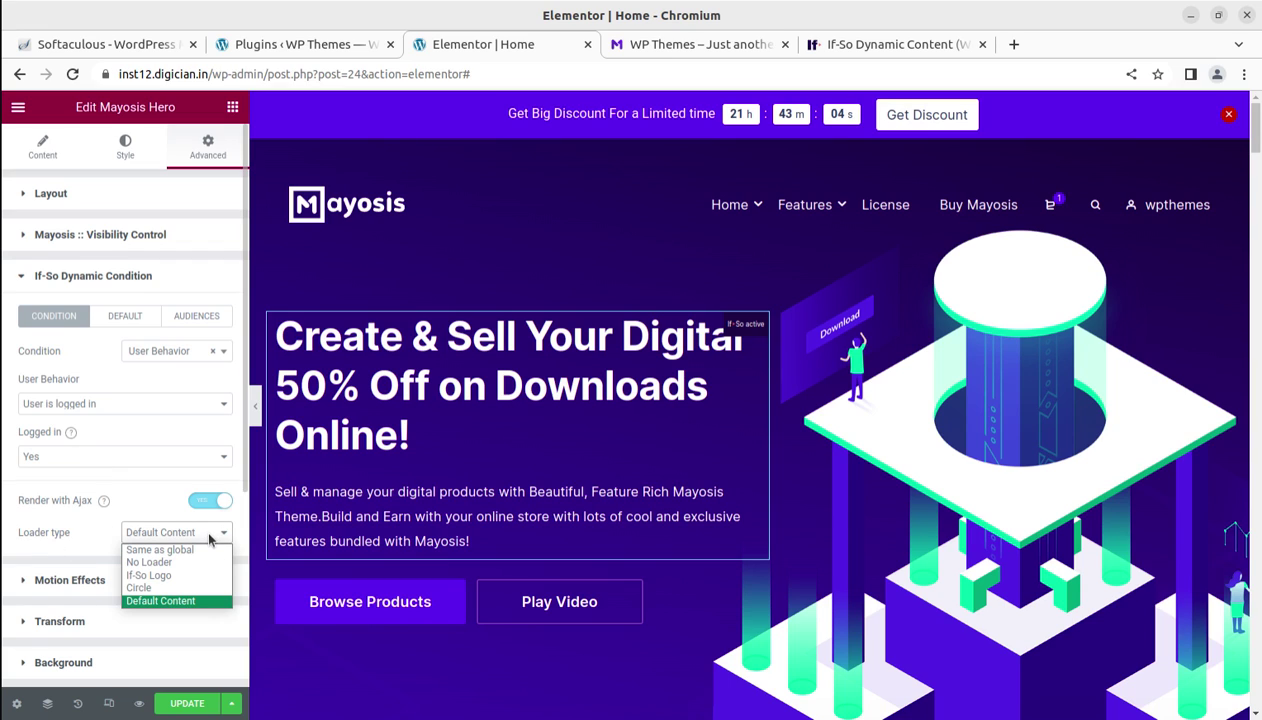
{"action": "left_click", "coordinate": [161, 601]}
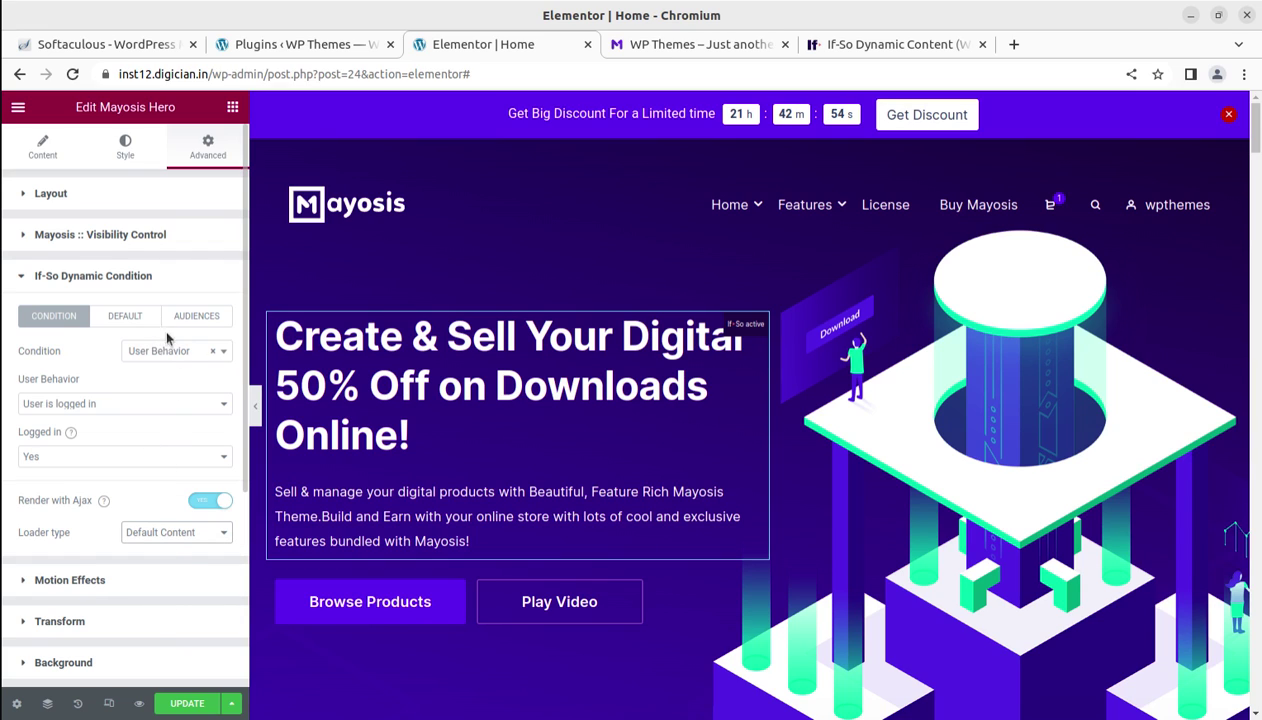
{"action": "scroll", "coordinate": [160, 530], "scroll_direction": "down", "scroll_amount": 1}
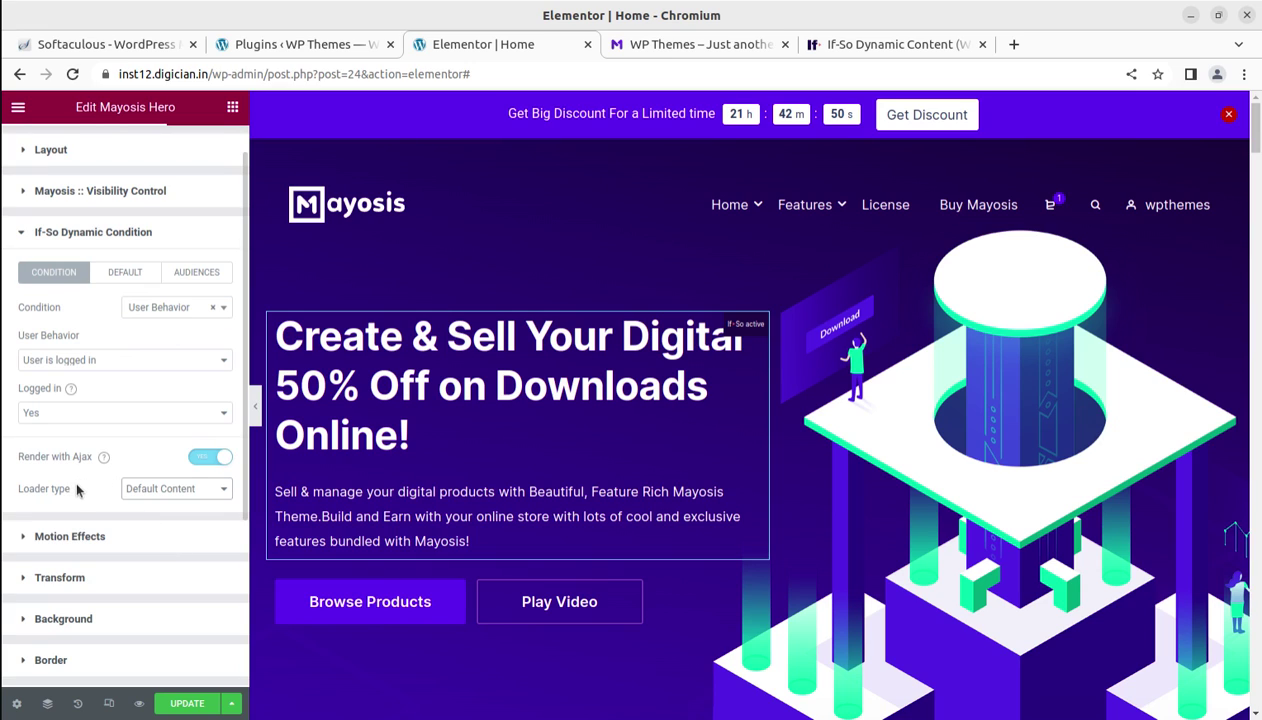
{"action": "left_click", "coordinate": [112, 277]}
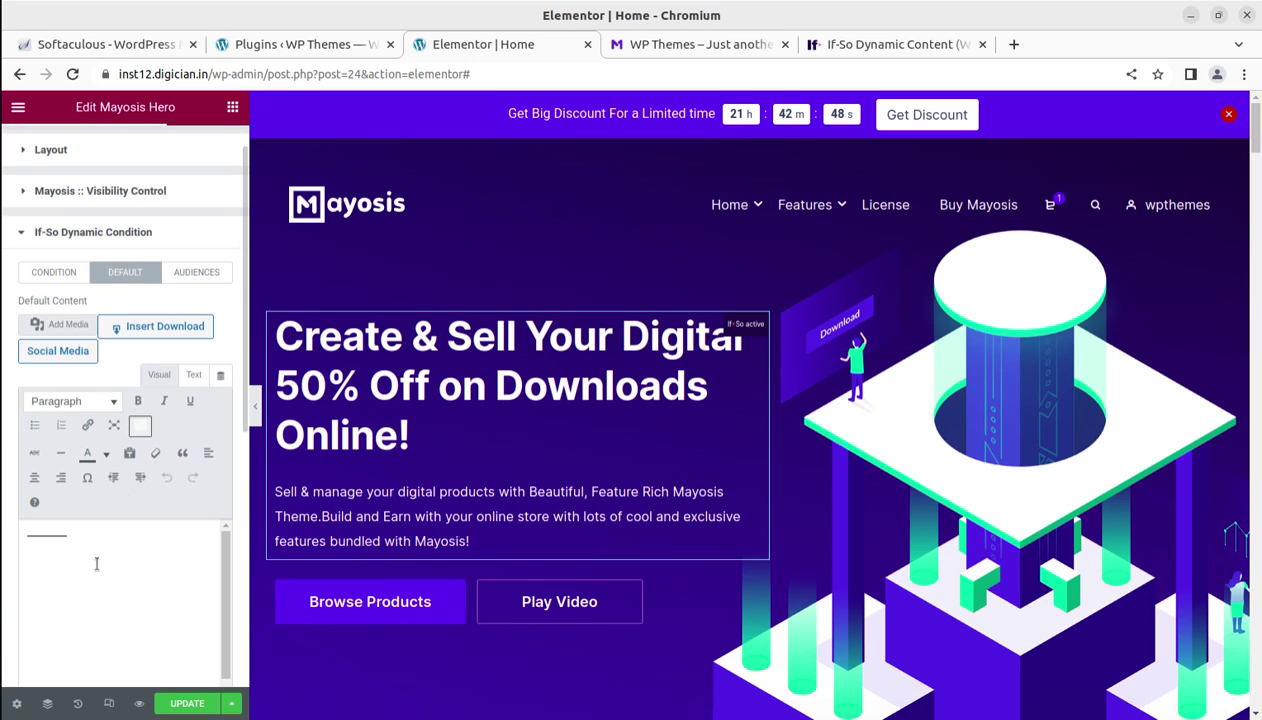
Step: Review the heading text in the Mayosis Hero widget's default content and return to its condition settings
{"action": "left_click_drag", "start_coordinate": [152, 632], "coordinate": [30, 560]}
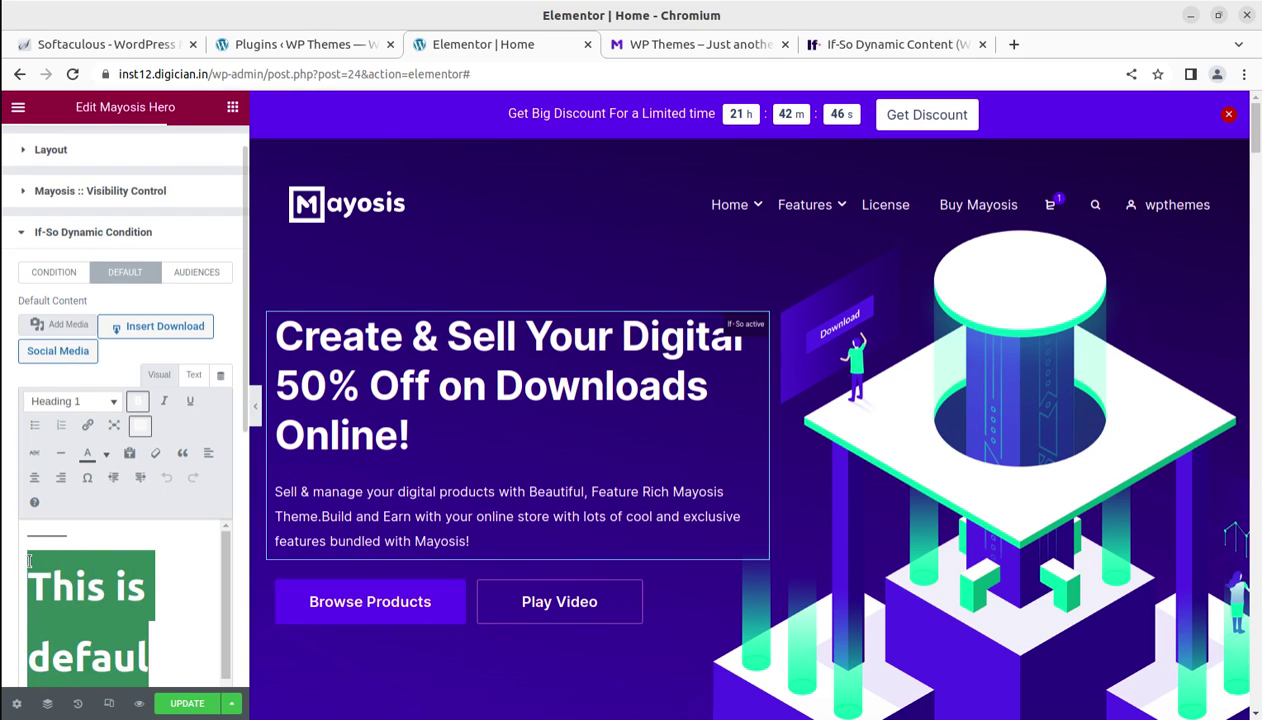
{"action": "scroll", "coordinate": [74, 566], "scroll_direction": "down", "scroll_amount": 1}
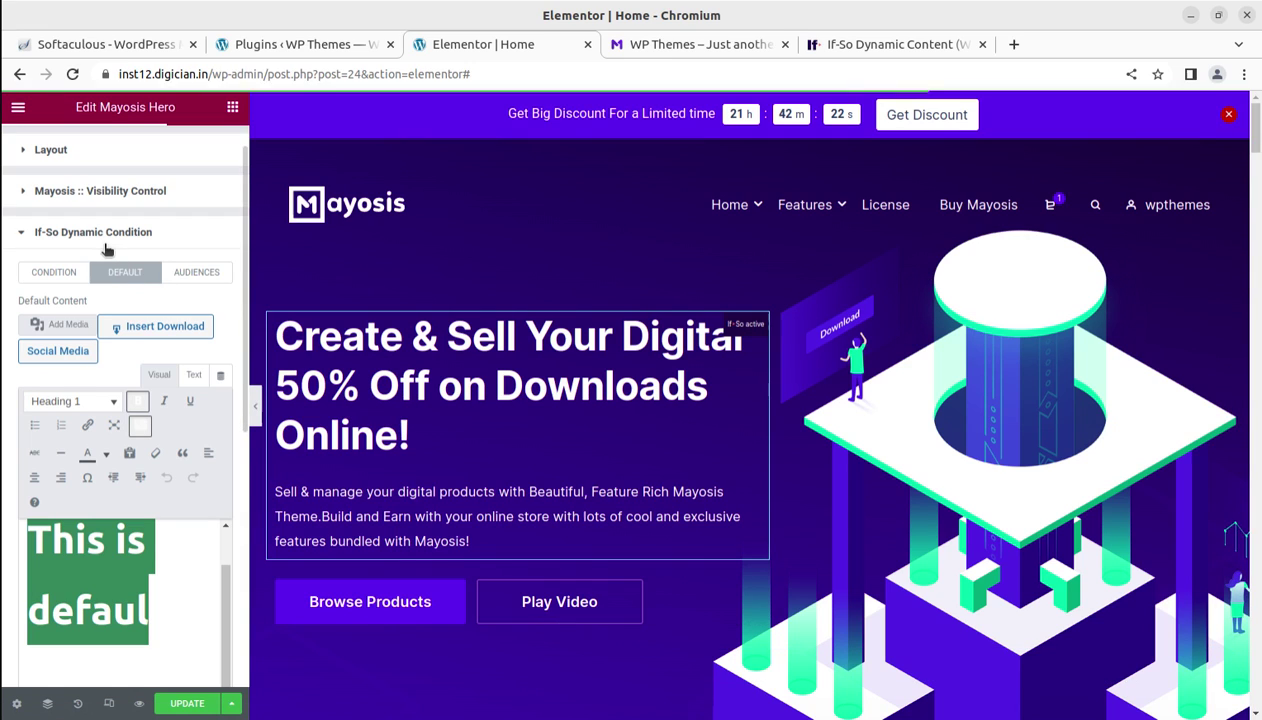
{"action": "left_click", "coordinate": [53, 272]}
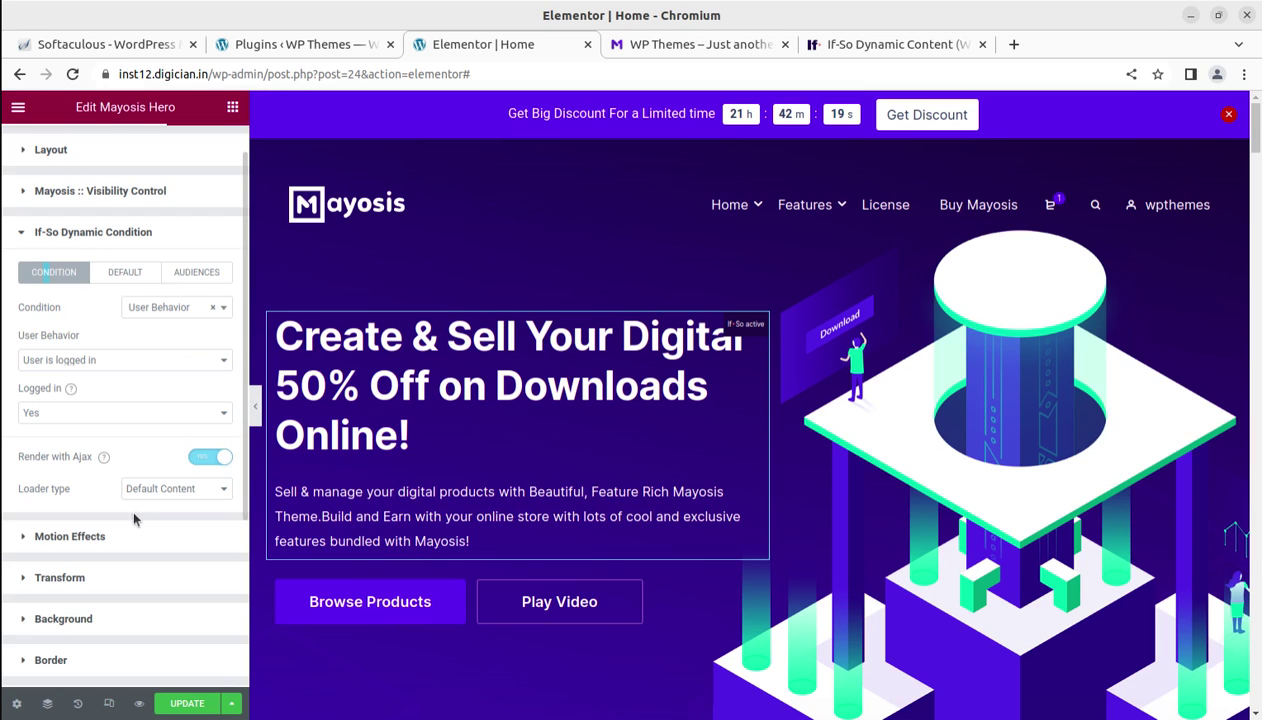
Step: Set the hero widget's If-So condition to Pages Visited and inspect its visit-period settings page and URL value options
{"action": "left_click", "coordinate": [170, 310]}
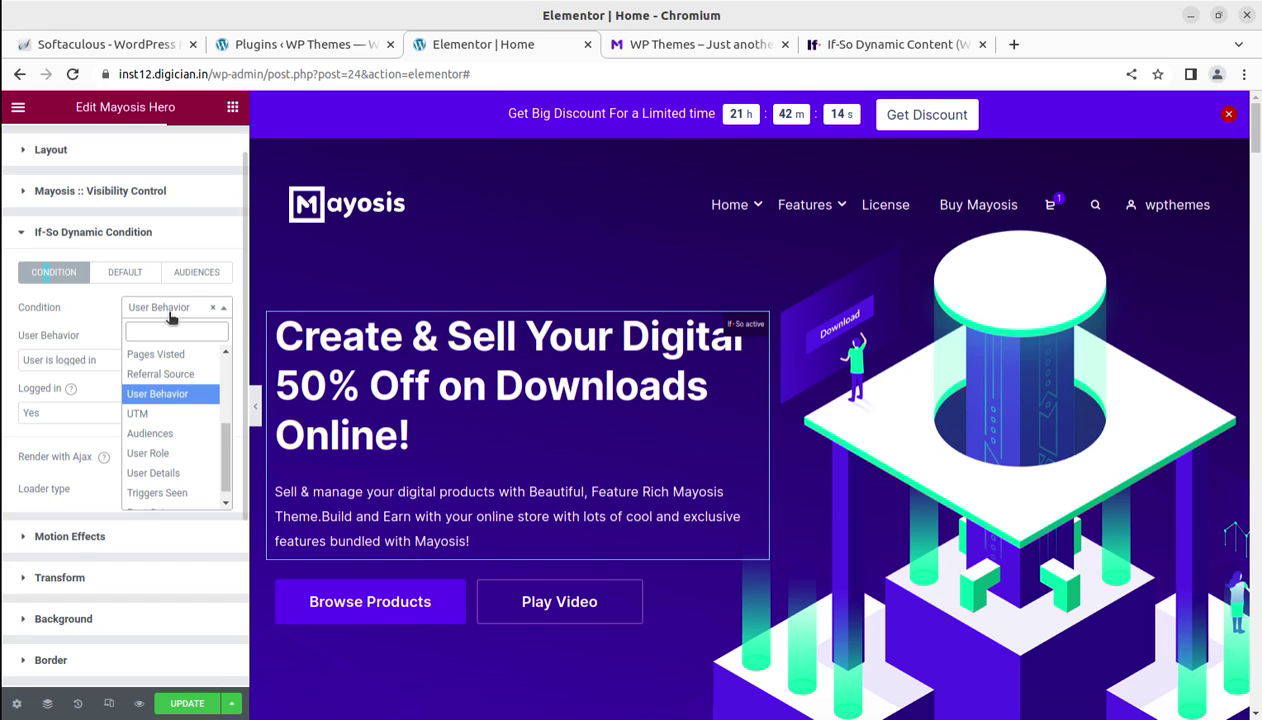
{"action": "left_click", "coordinate": [166, 358]}
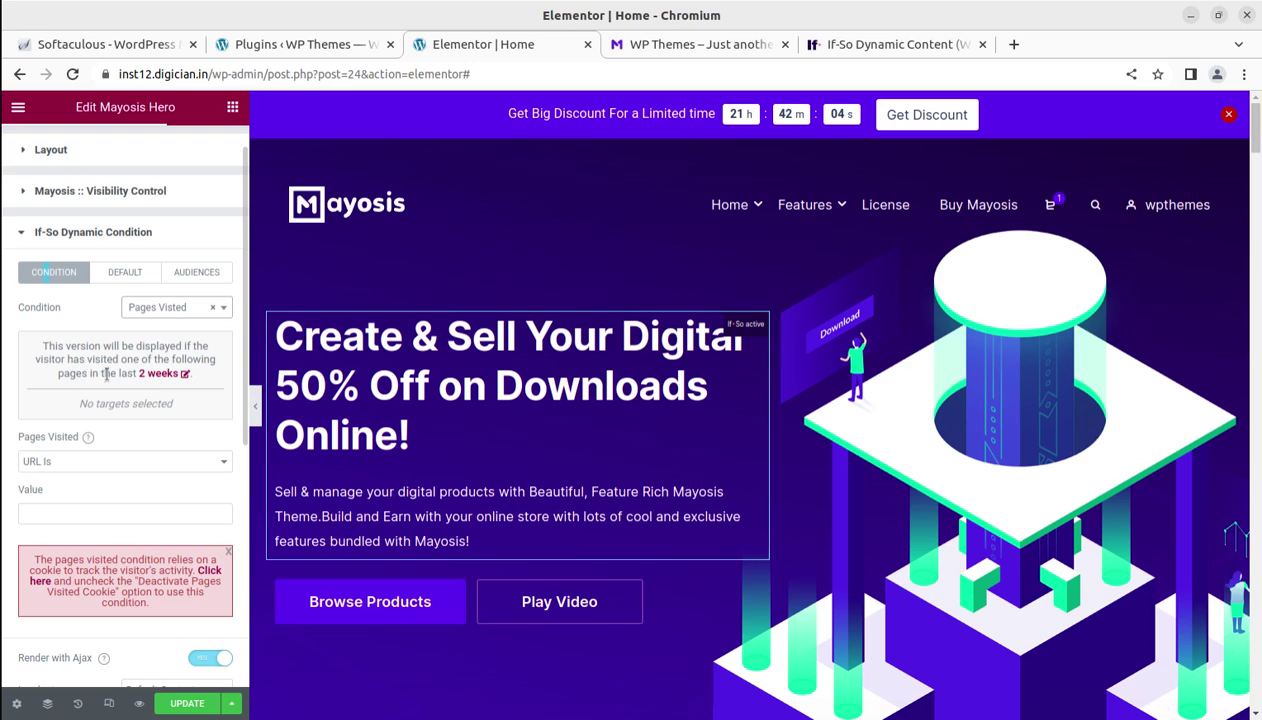
{"action": "left_click", "coordinate": [183, 377]}
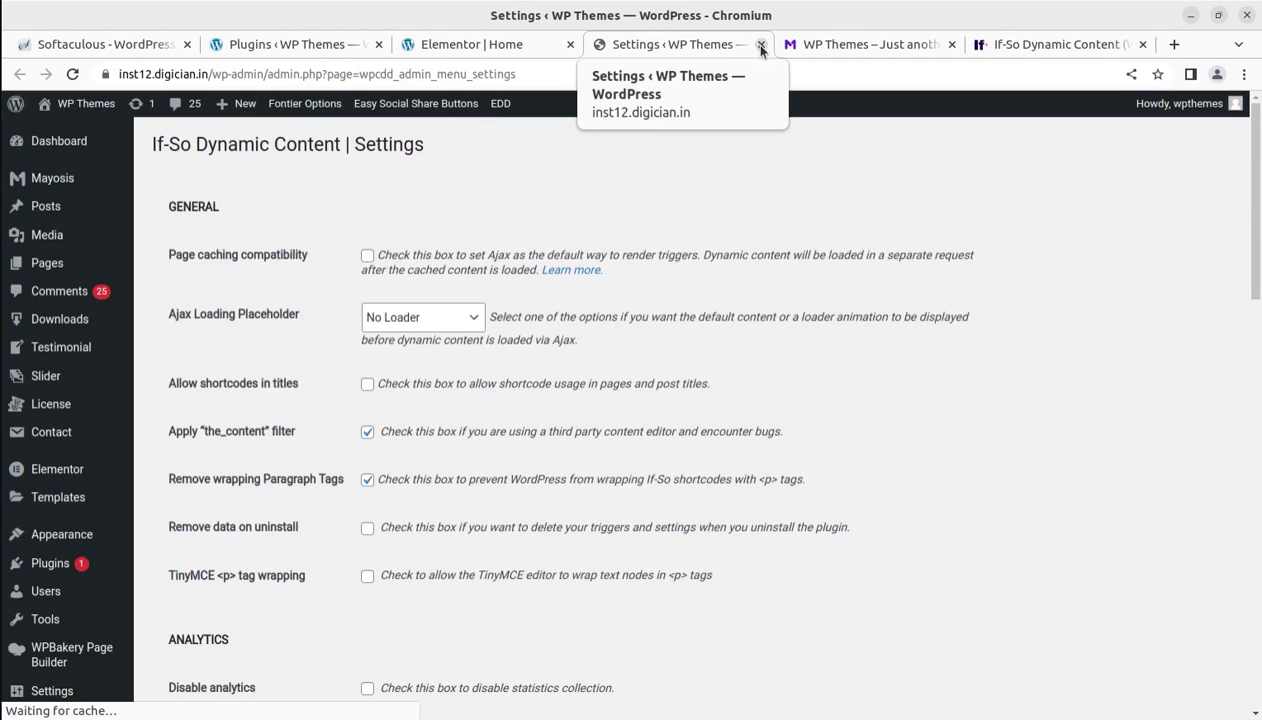
{"action": "left_click", "coordinate": [761, 46]}
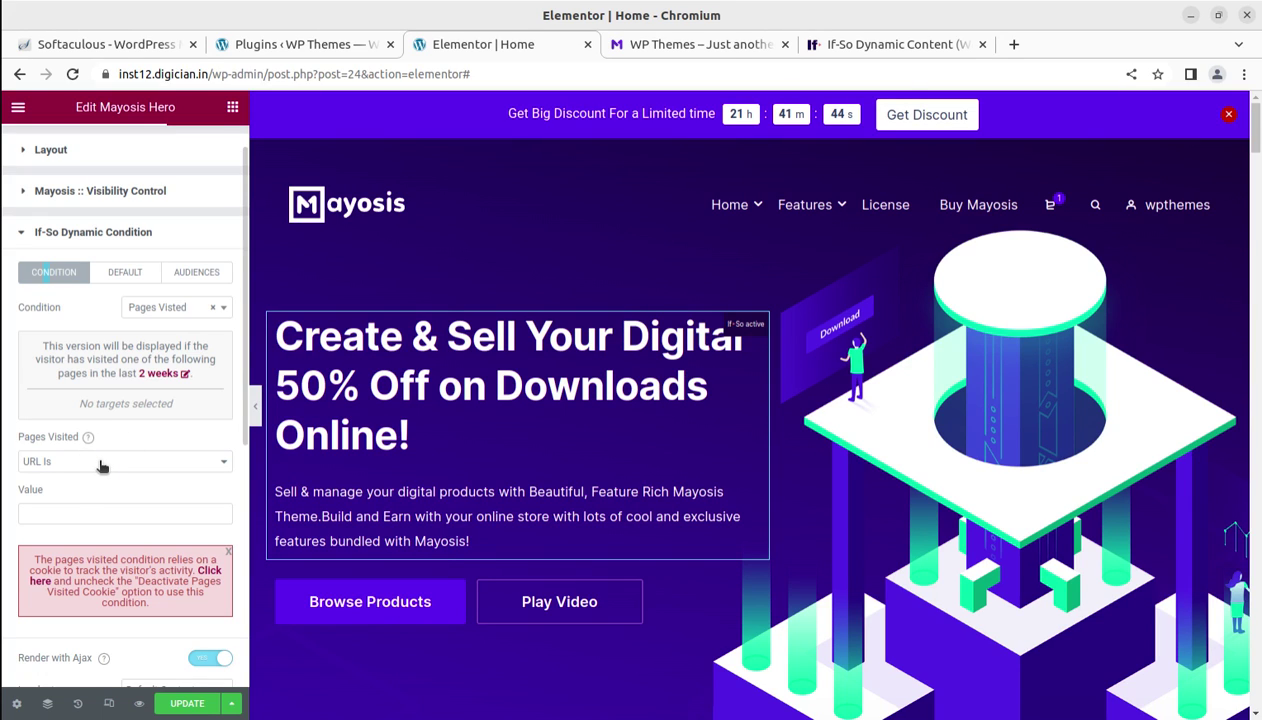
{"action": "left_click", "coordinate": [58, 510]}
{"action": "scroll", "coordinate": [157, 485], "scroll_direction": "down", "scroll_amount": 1}
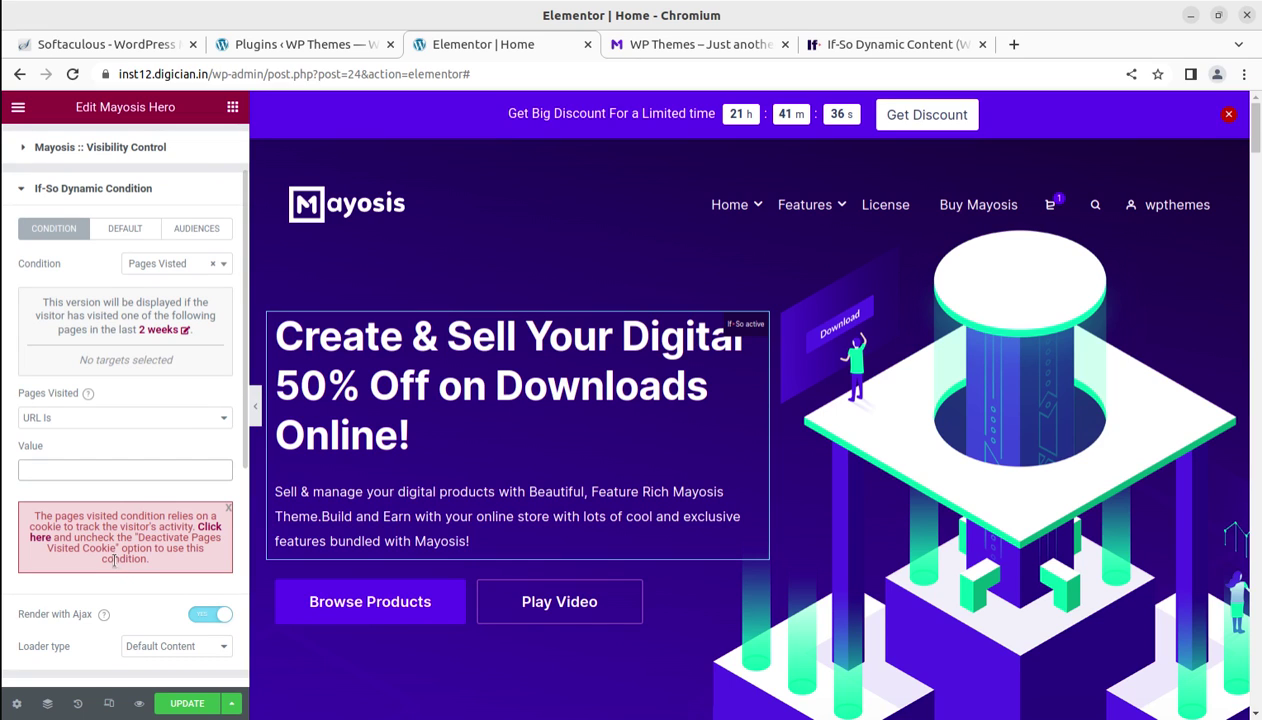
{"action": "scroll", "coordinate": [112, 550], "scroll_direction": "down", "scroll_amount": 1}
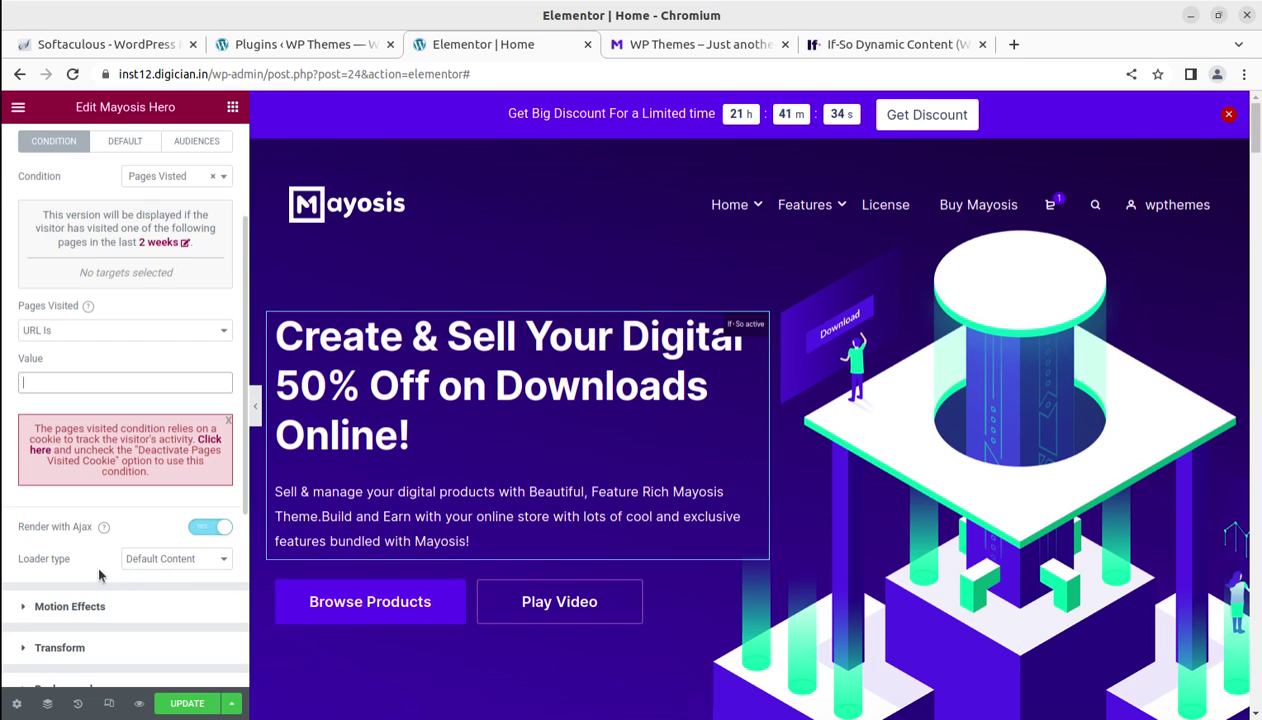
{"action": "scroll", "coordinate": [163, 550], "scroll_direction": "up", "scroll_amount": 2}
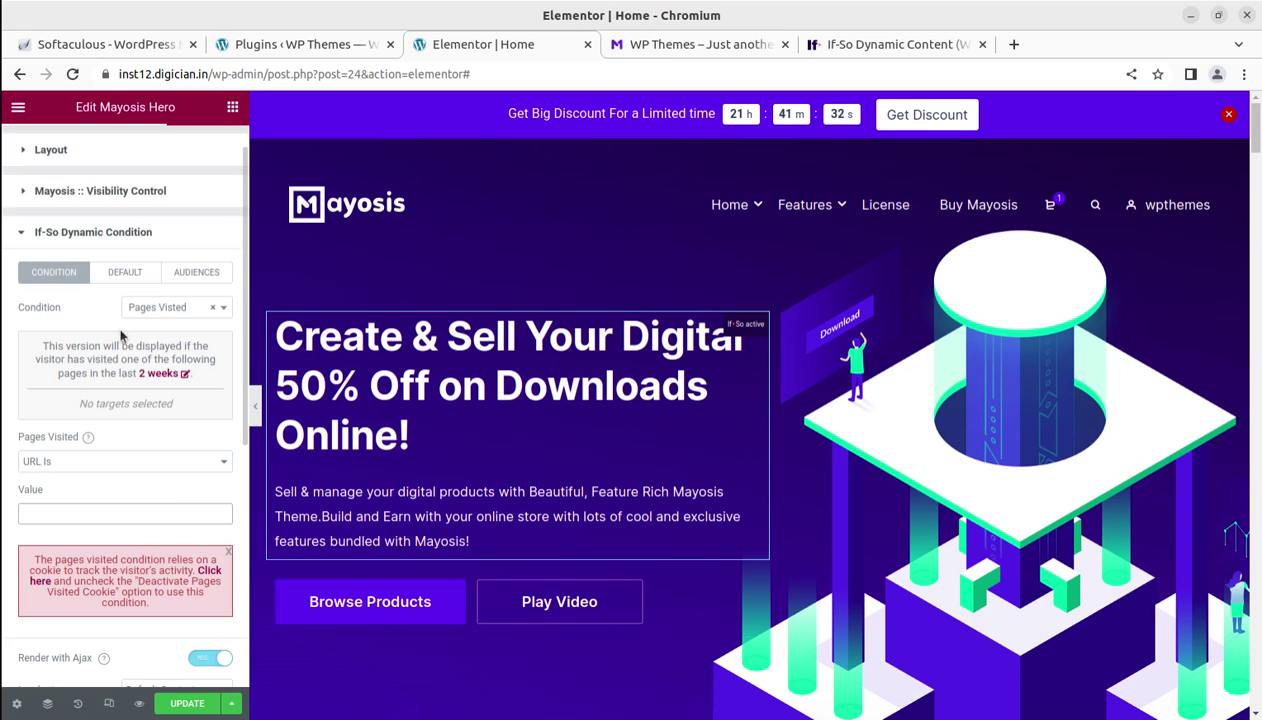
Step: Switch the hero widget's If-So condition to Referral Source and start editing its URL value
{"action": "left_click", "coordinate": [183, 309]}
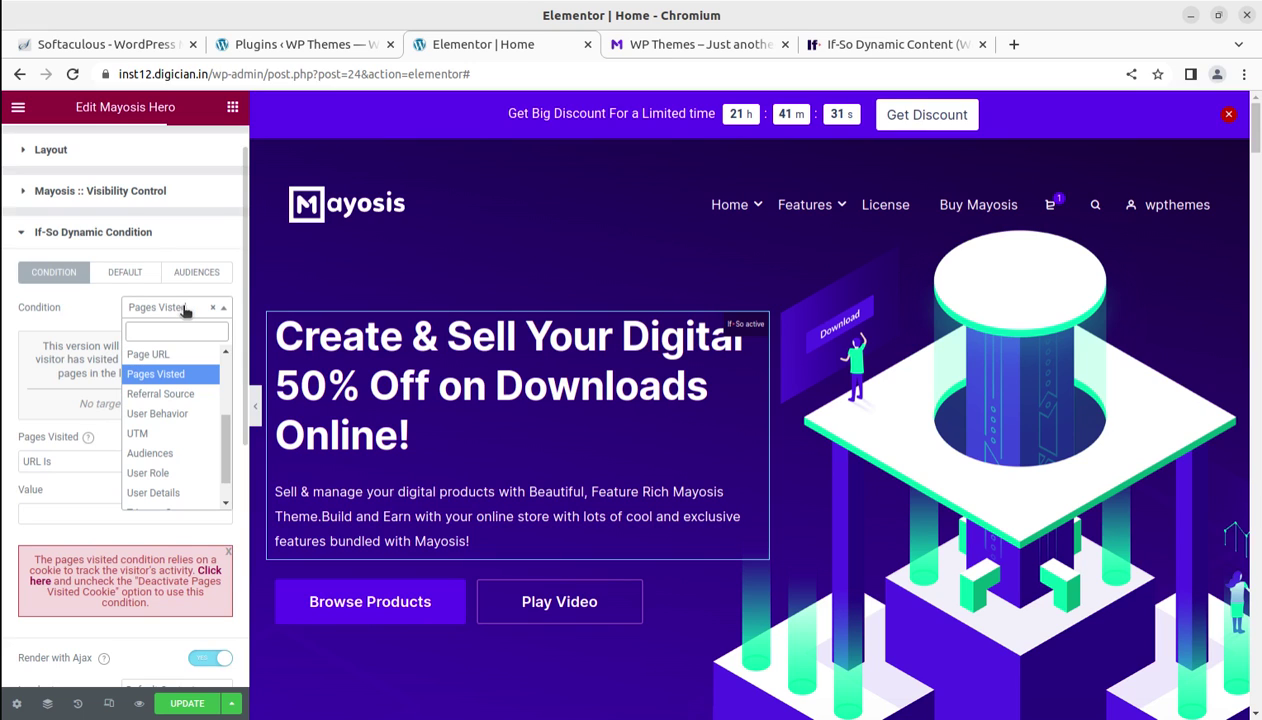
{"action": "left_click", "coordinate": [183, 396]}
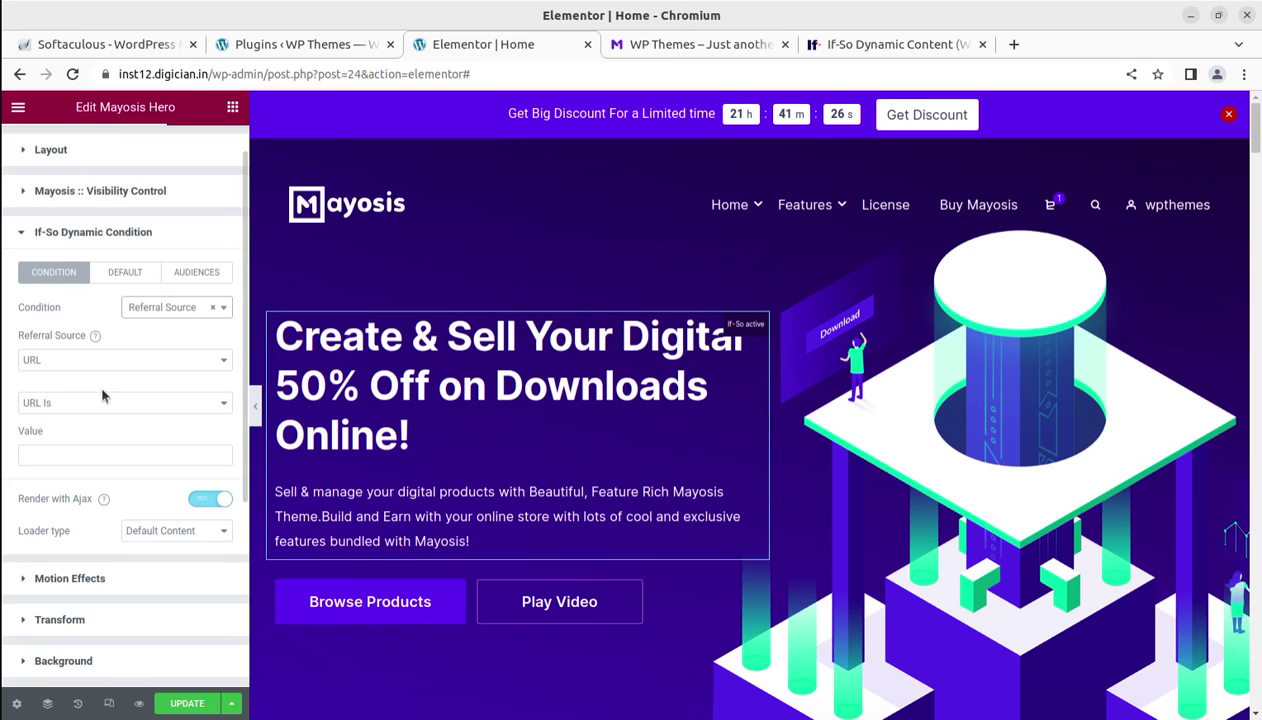
{"action": "left_click", "coordinate": [46, 460]}
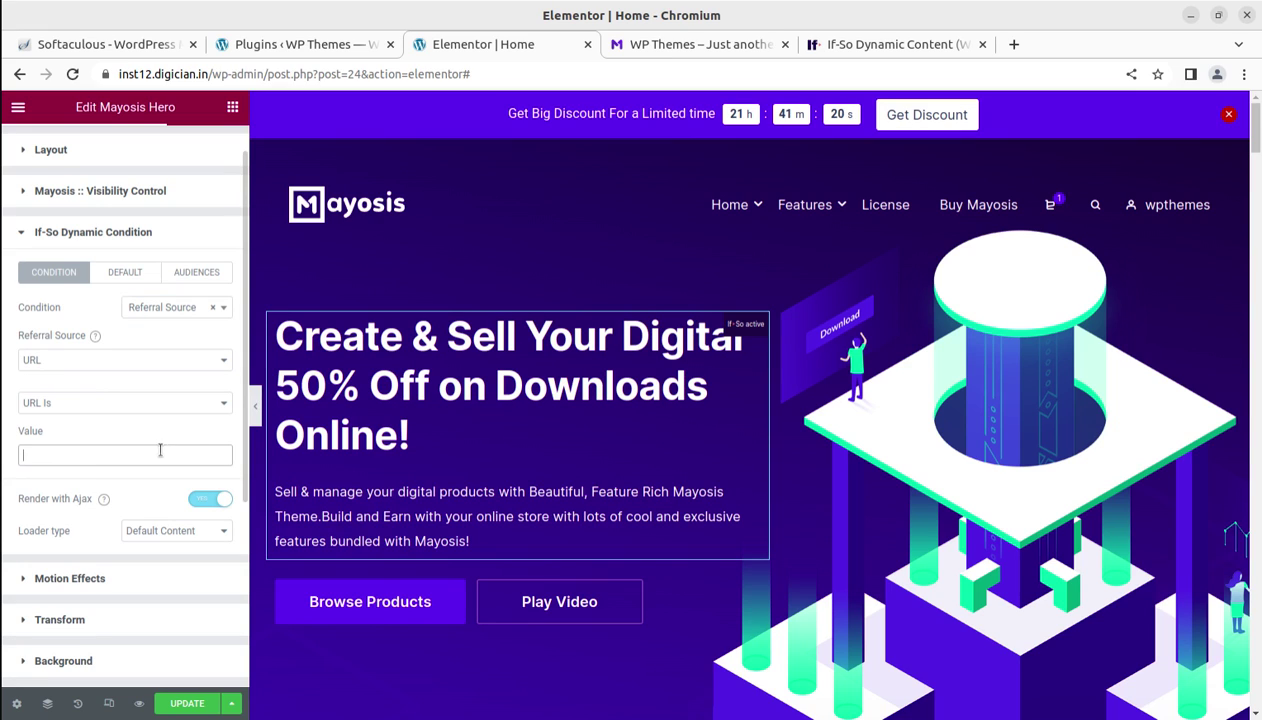
Step: Look through the available If-So condition types and set the hero widget's condition to Advertising Platforms
{"action": "left_click", "coordinate": [172, 309]}
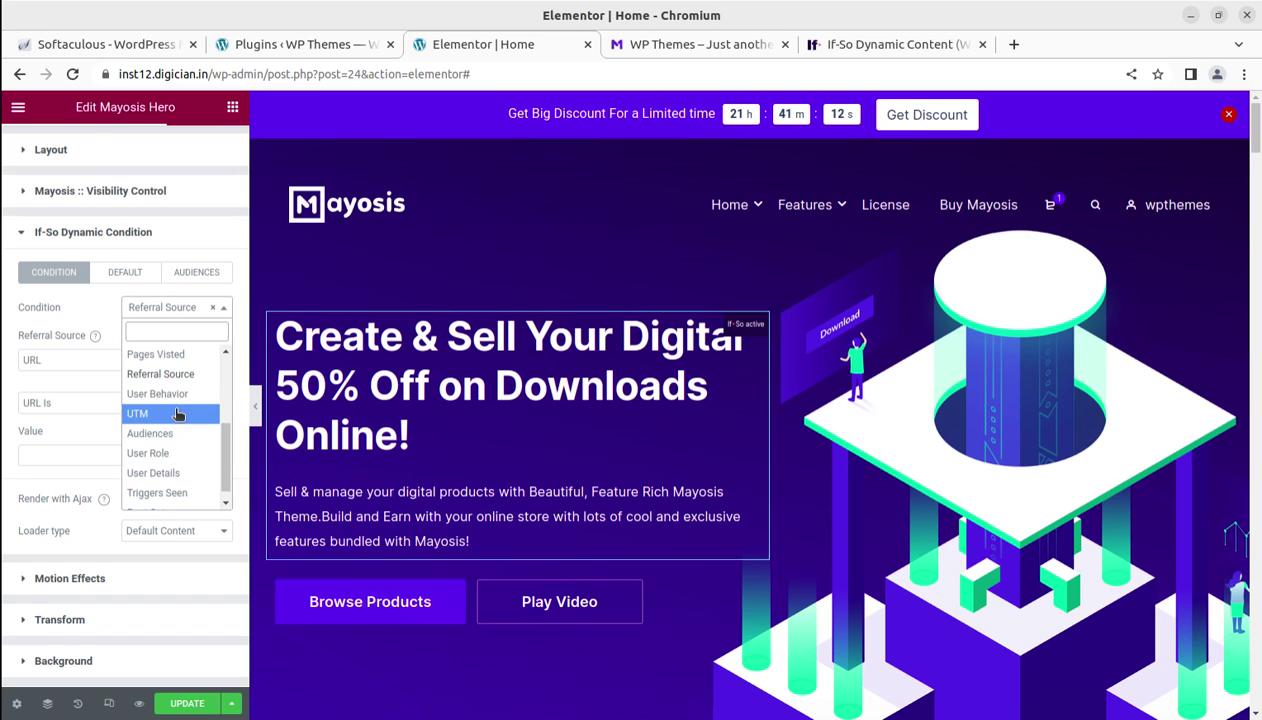
{"action": "scroll", "coordinate": [176, 425], "scroll_direction": "down", "scroll_amount": 1}
{"action": "scroll", "coordinate": [170, 480], "scroll_direction": "up", "scroll_amount": 4}
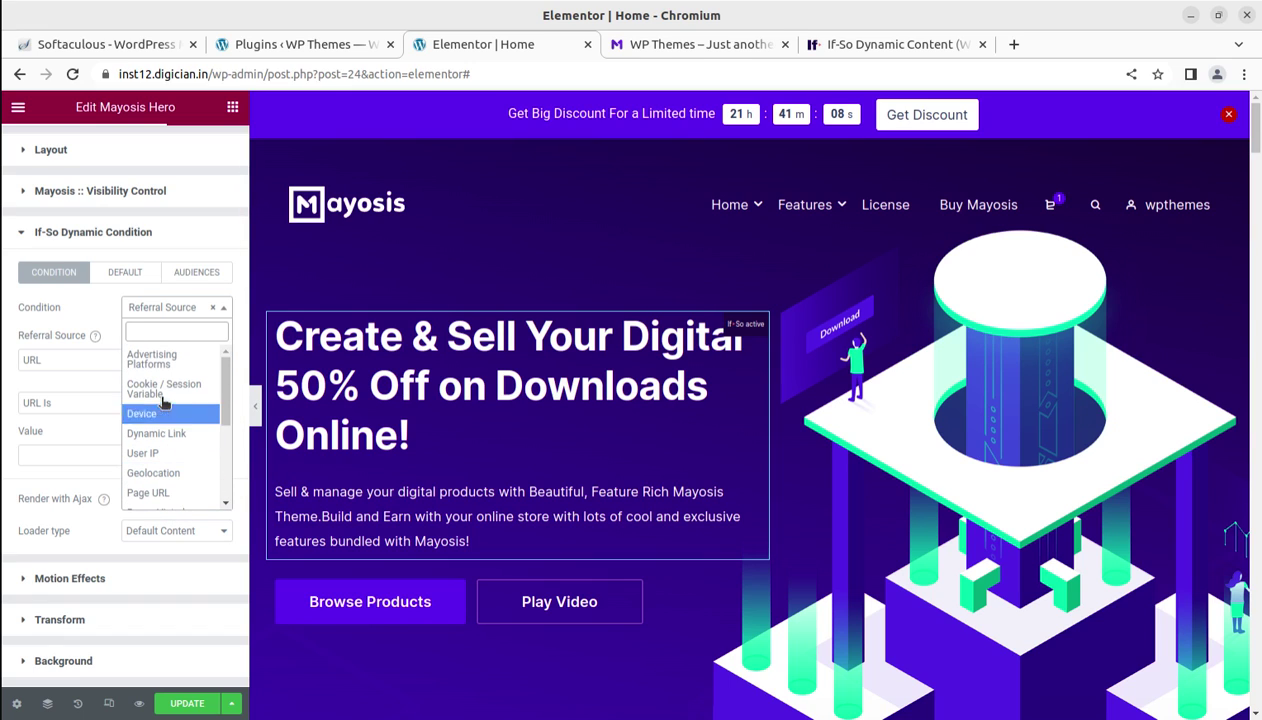
{"action": "left_click", "coordinate": [156, 366]}
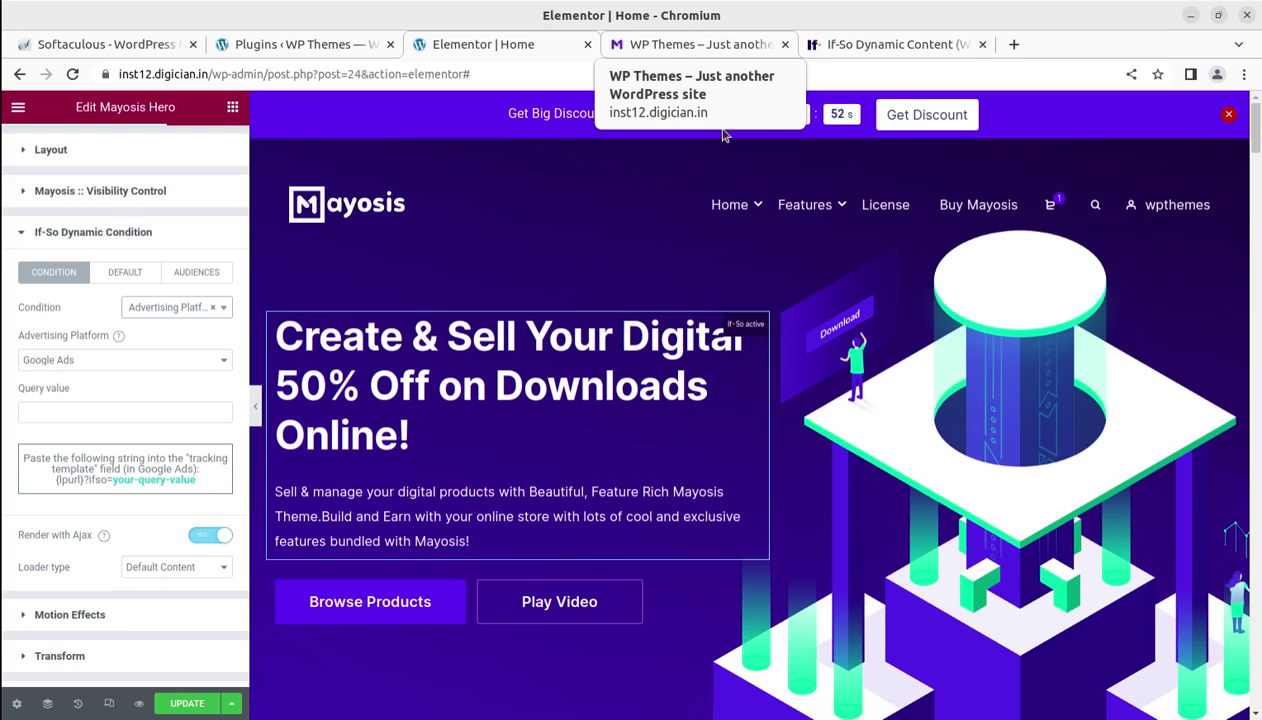
Step: Enable conditions in the Mayosis Visibility Control section of the hero illustration image widget's advanced settings
{"action": "left_click", "coordinate": [985, 380]}
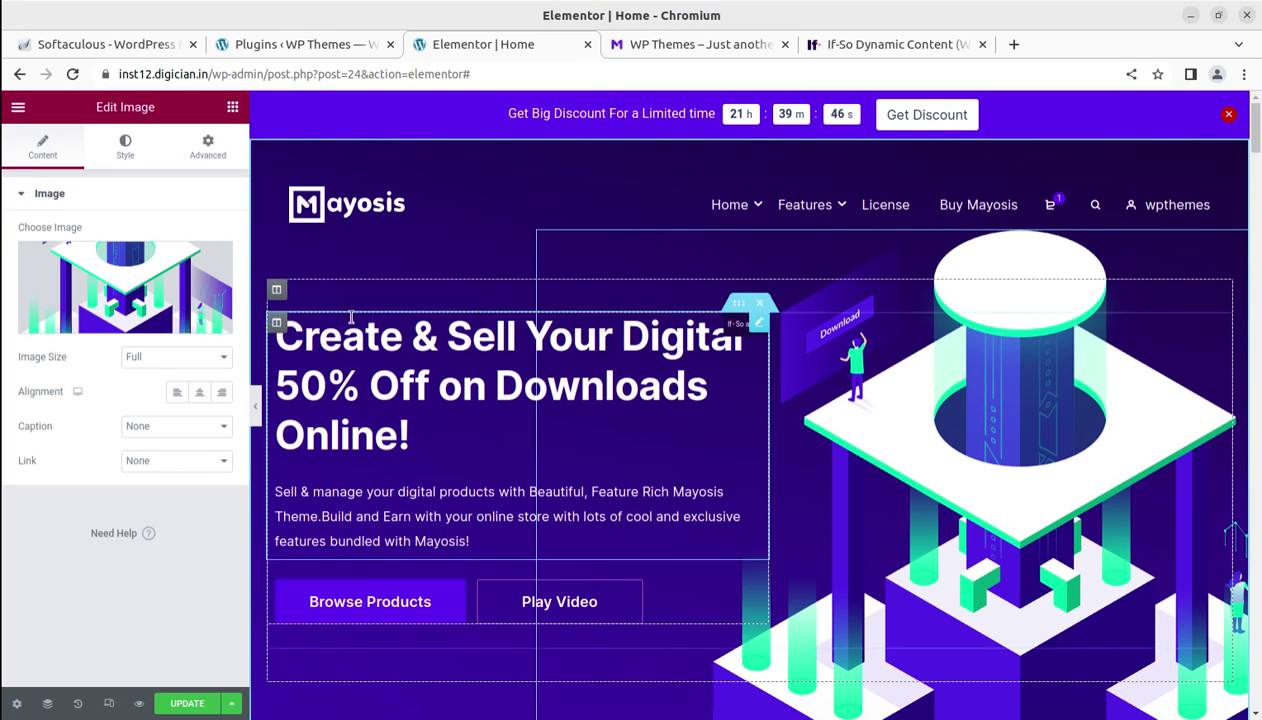
{"action": "left_click", "coordinate": [210, 152]}
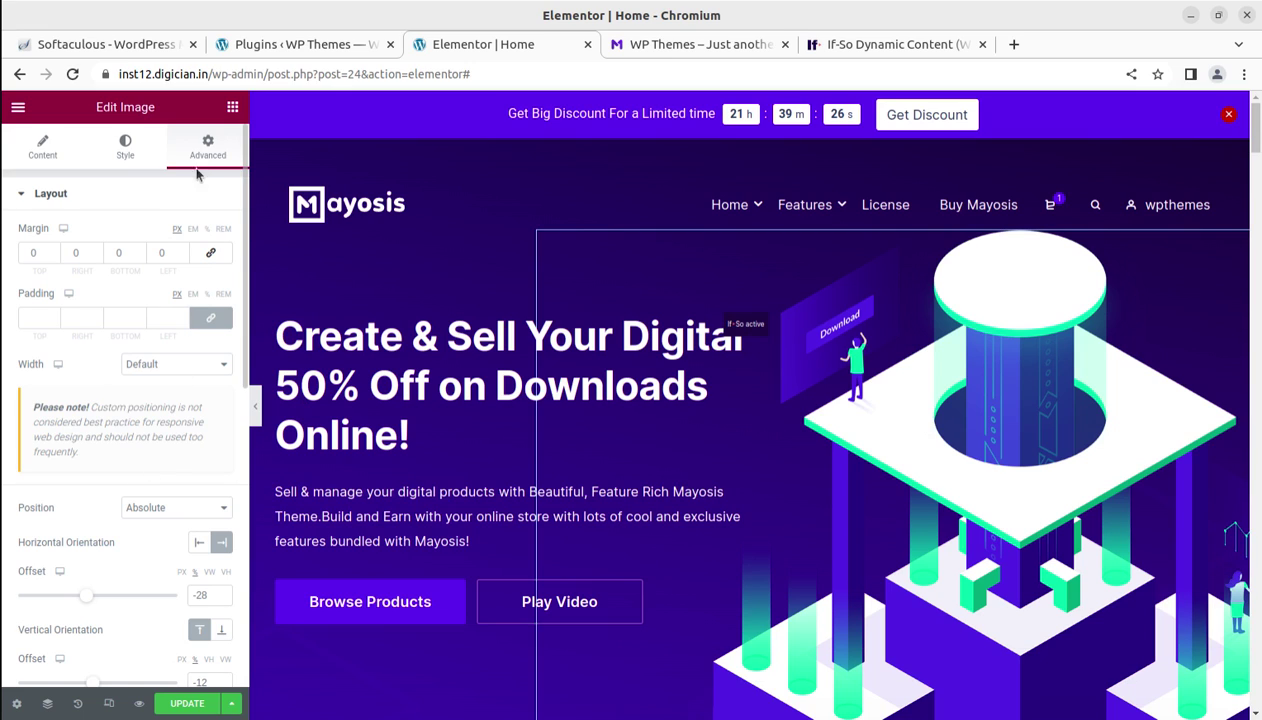
{"action": "scroll", "coordinate": [175, 460], "scroll_direction": "down", "scroll_amount": 3}
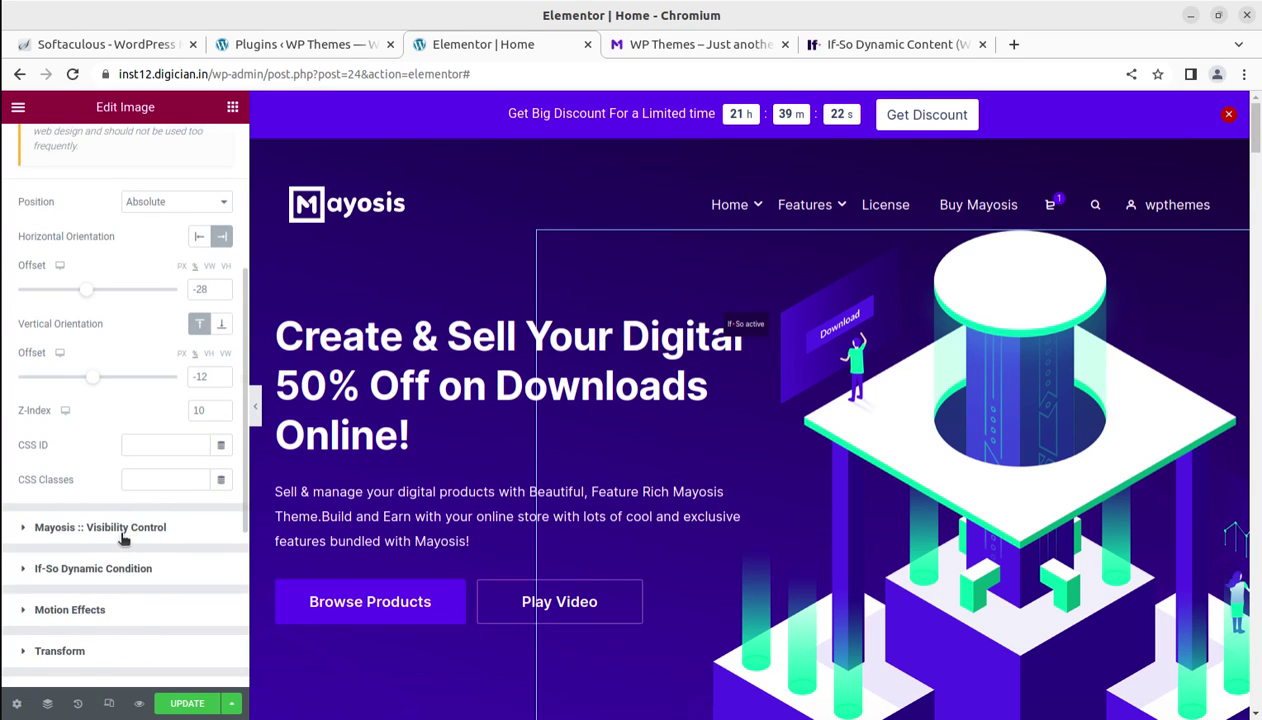
{"action": "left_click", "coordinate": [123, 530]}
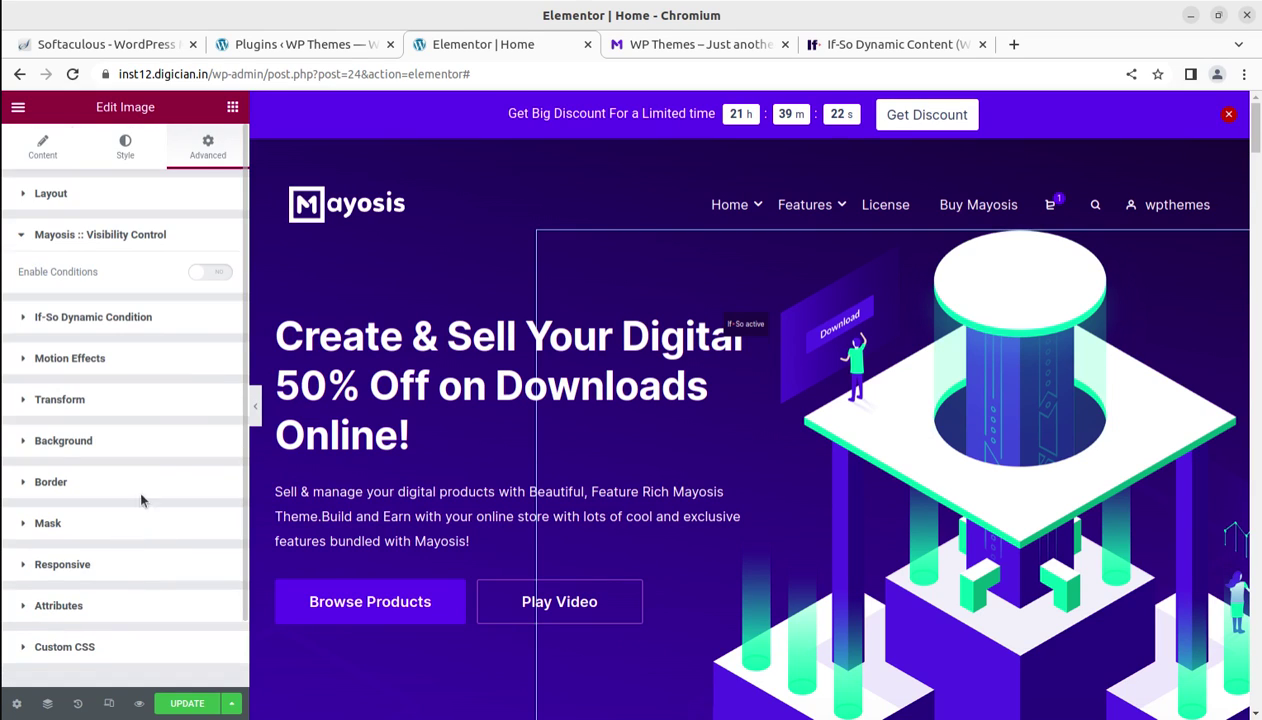
{"action": "left_click", "coordinate": [212, 274]}
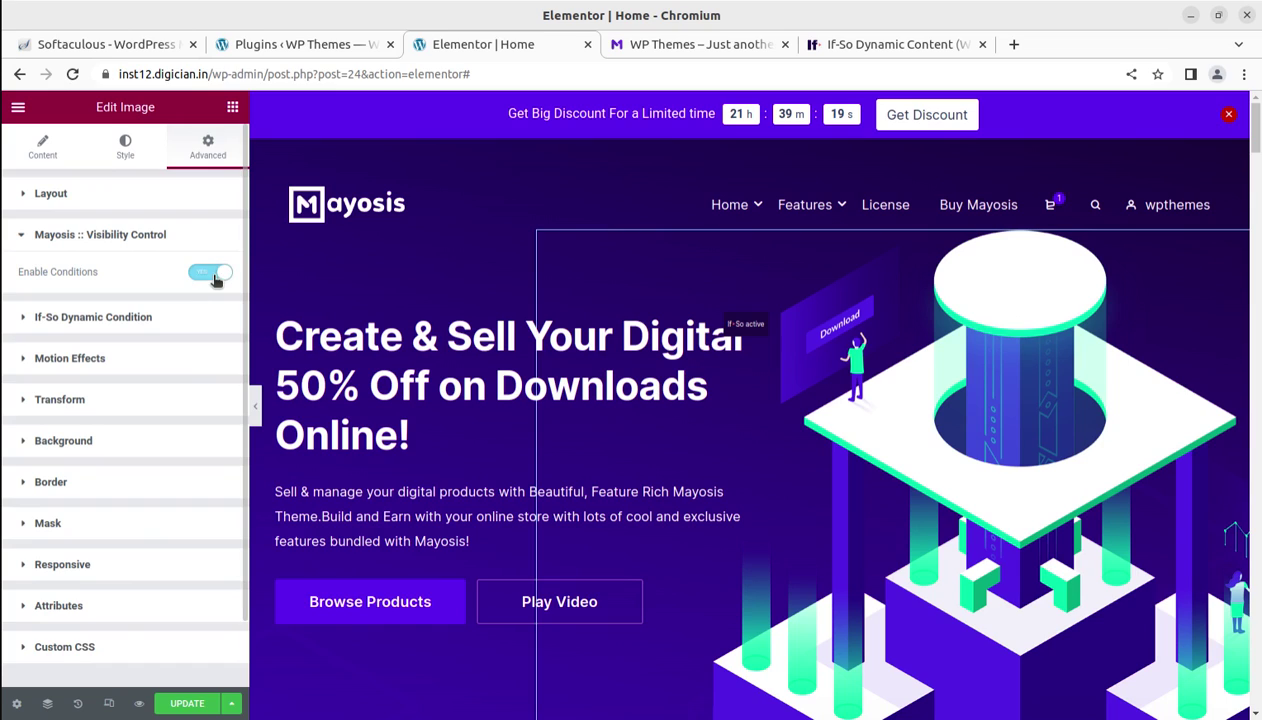
Step: Open the media library for the default content of the image widget's If-So Dynamic Condition
{"action": "left_click", "coordinate": [132, 317]}
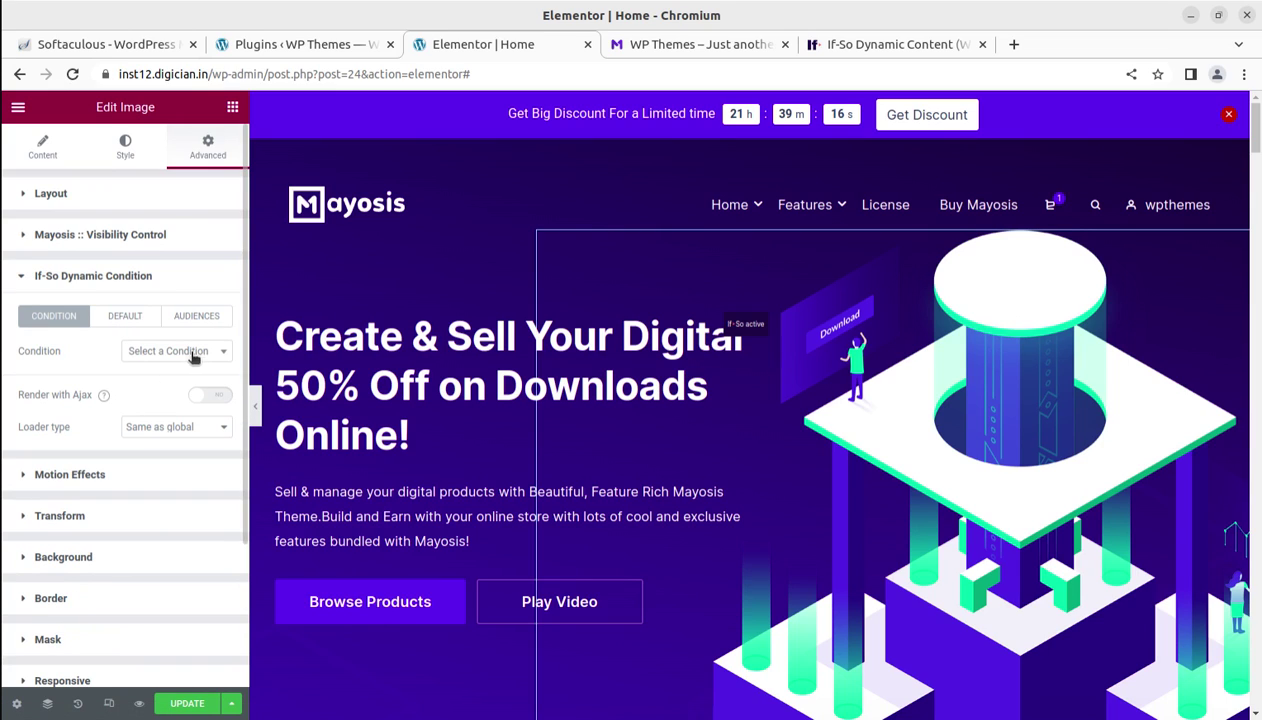
{"action": "left_click", "coordinate": [125, 316]}
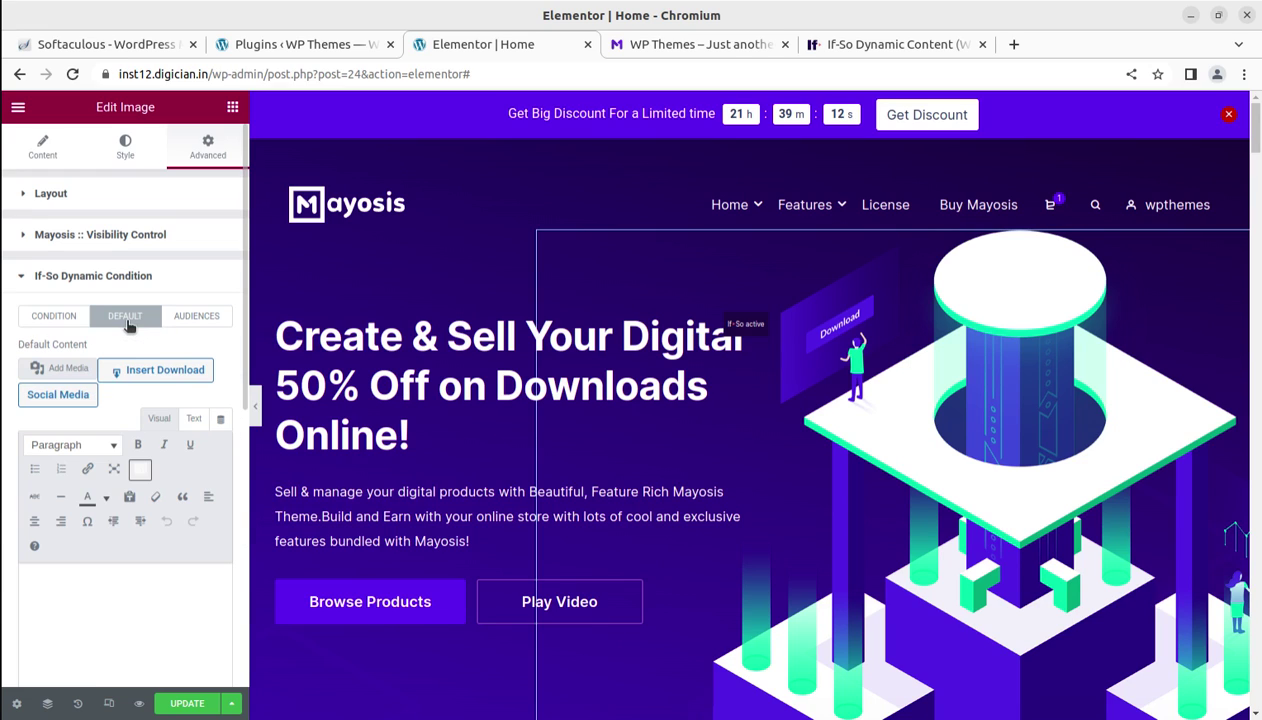
{"action": "left_click", "coordinate": [82, 588]}
{"action": "left_click", "coordinate": [56, 376]}
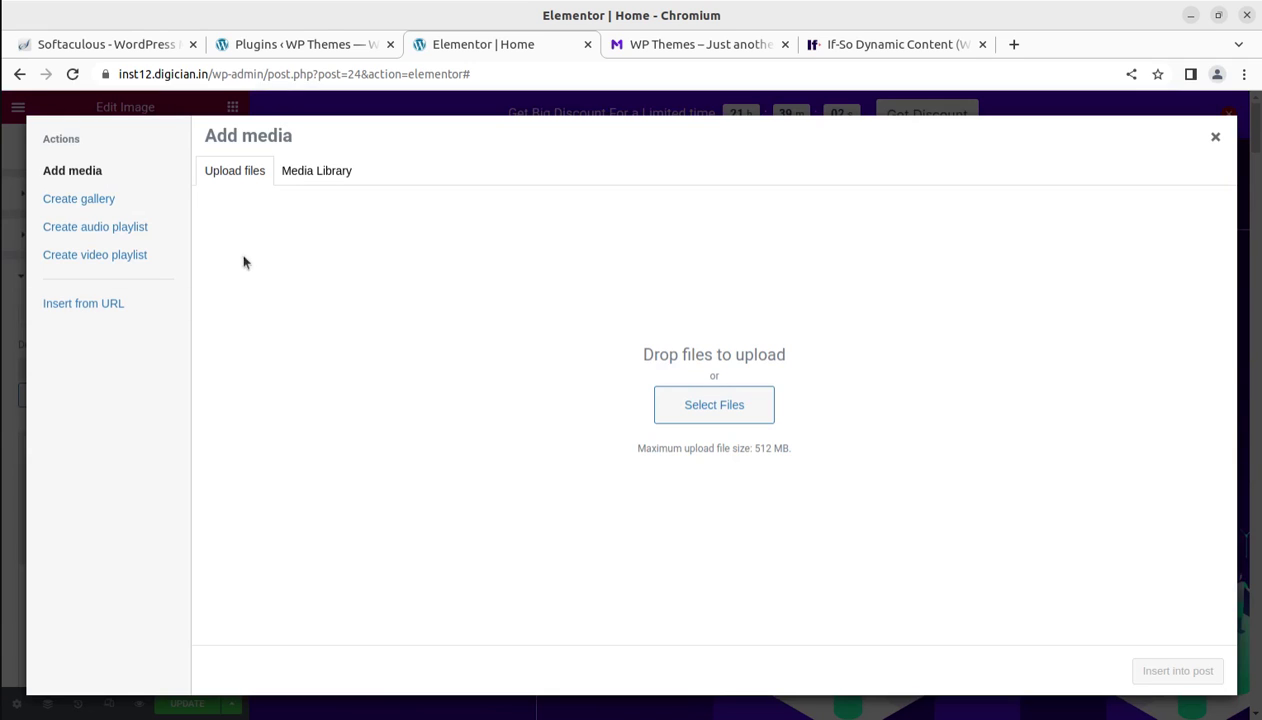
{"action": "left_click", "coordinate": [324, 178]}
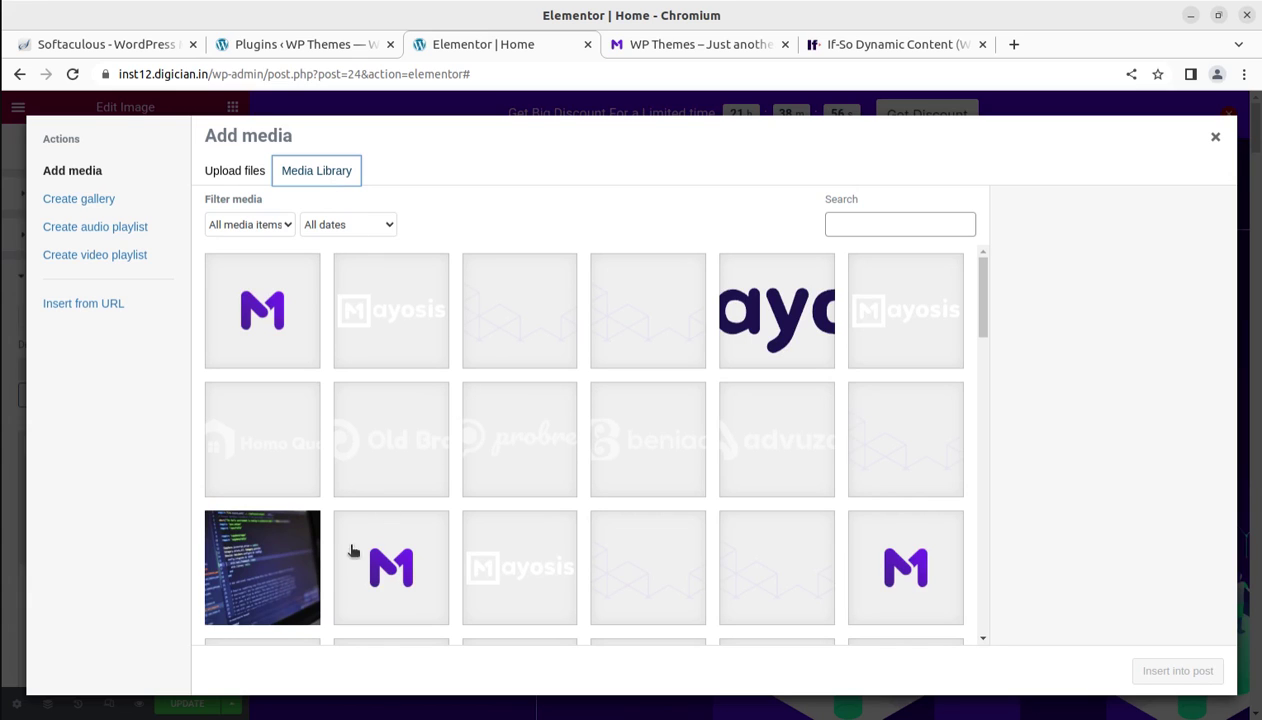
Step: Insert the cartoon portrait of a long-haired woman in a red shirt into the image's default content and return to its condition settings
{"action": "left_click", "coordinate": [290, 568]}
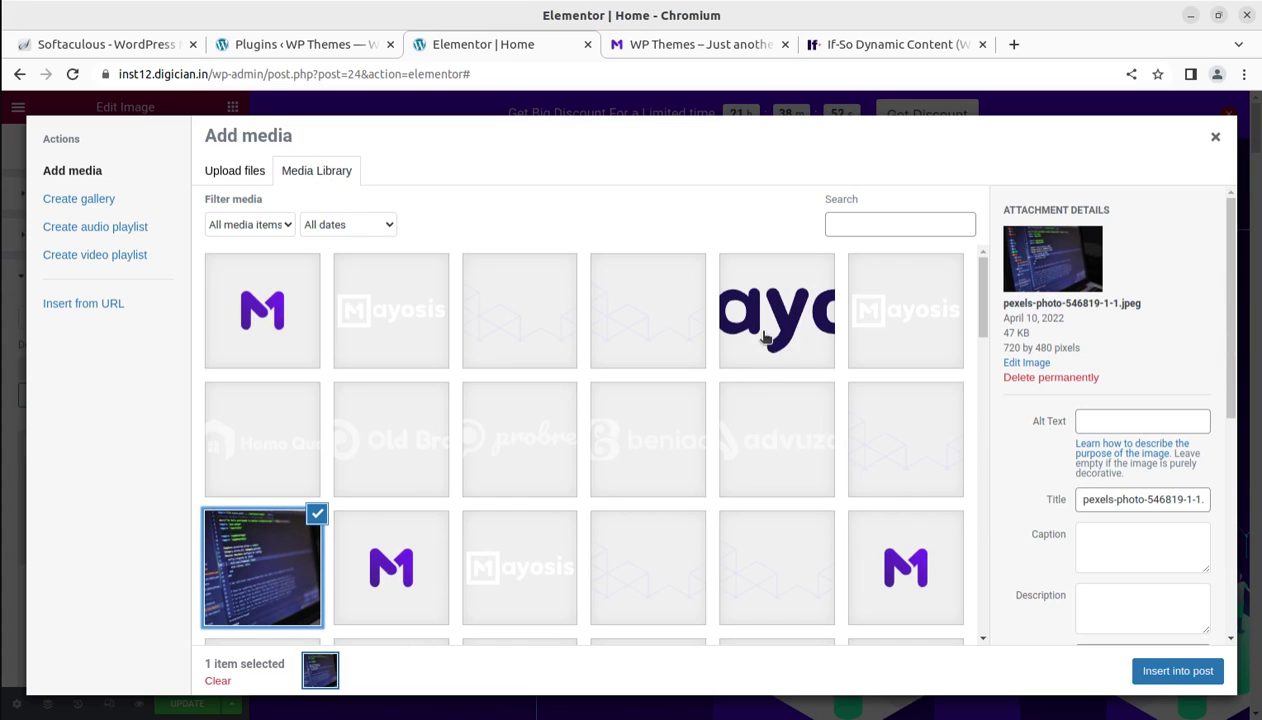
{"action": "scroll", "coordinate": [713, 439], "scroll_direction": "down", "scroll_amount": 3}
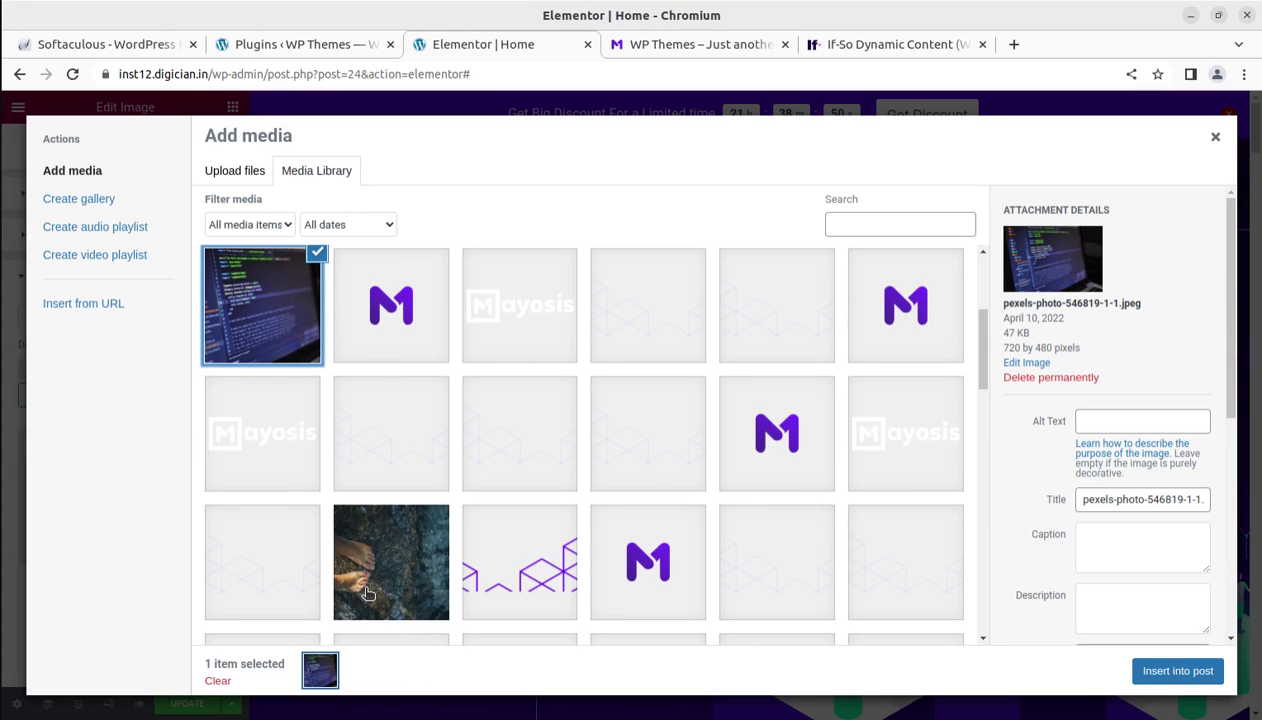
{"action": "left_click", "coordinate": [367, 593]}
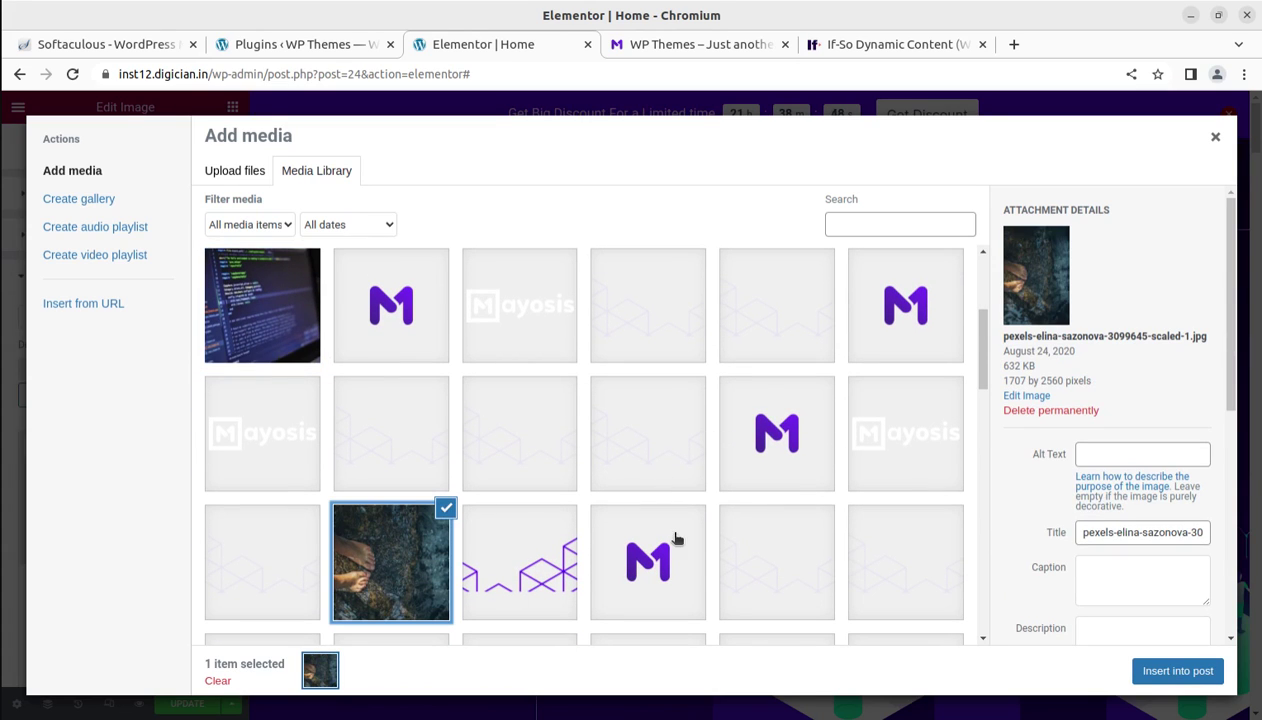
{"action": "scroll", "coordinate": [675, 540], "scroll_direction": "down", "scroll_amount": 2}
{"action": "left_click", "coordinate": [512, 490]}
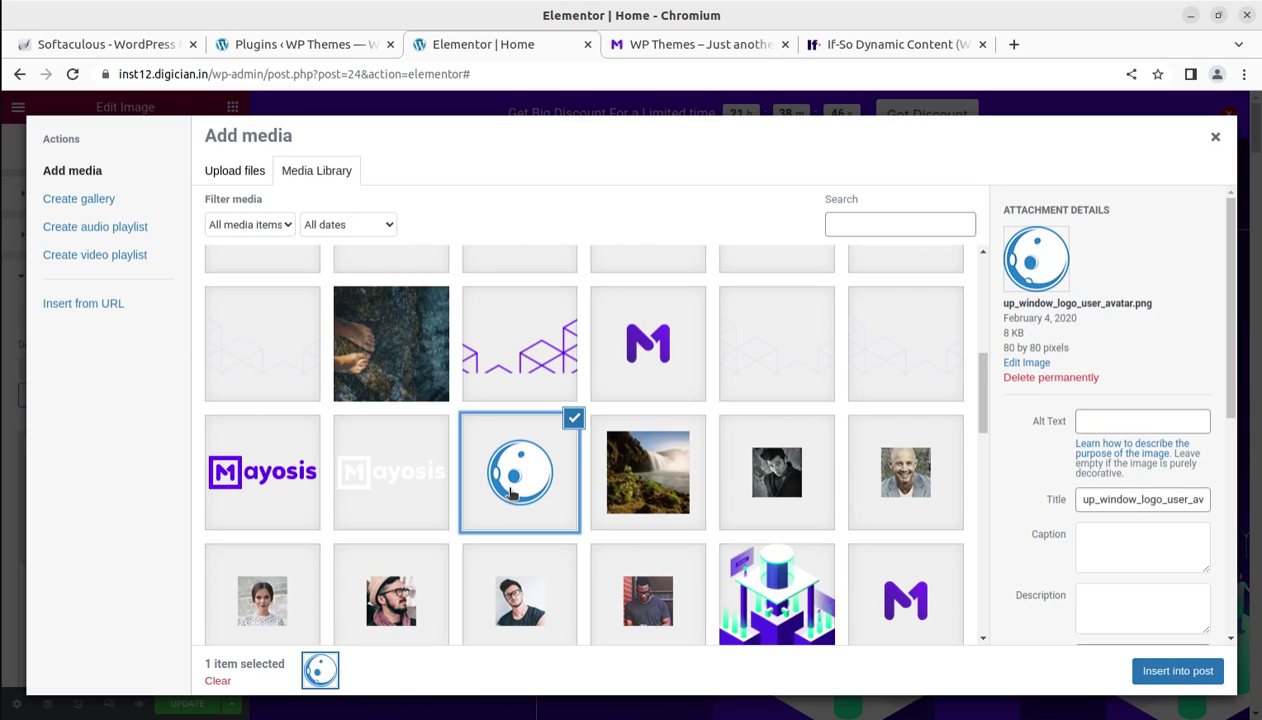
{"action": "scroll", "coordinate": [780, 515], "scroll_direction": "down", "scroll_amount": 1}
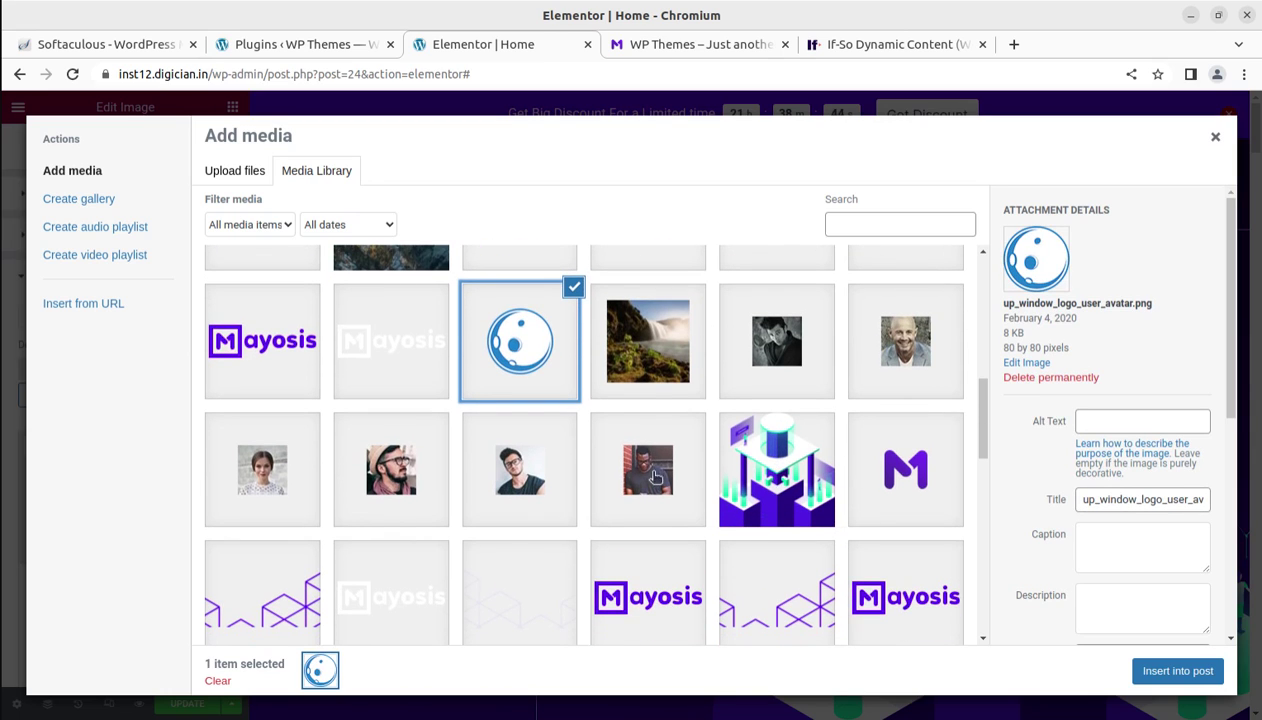
{"action": "scroll", "coordinate": [900, 490], "scroll_direction": "down", "scroll_amount": 2}
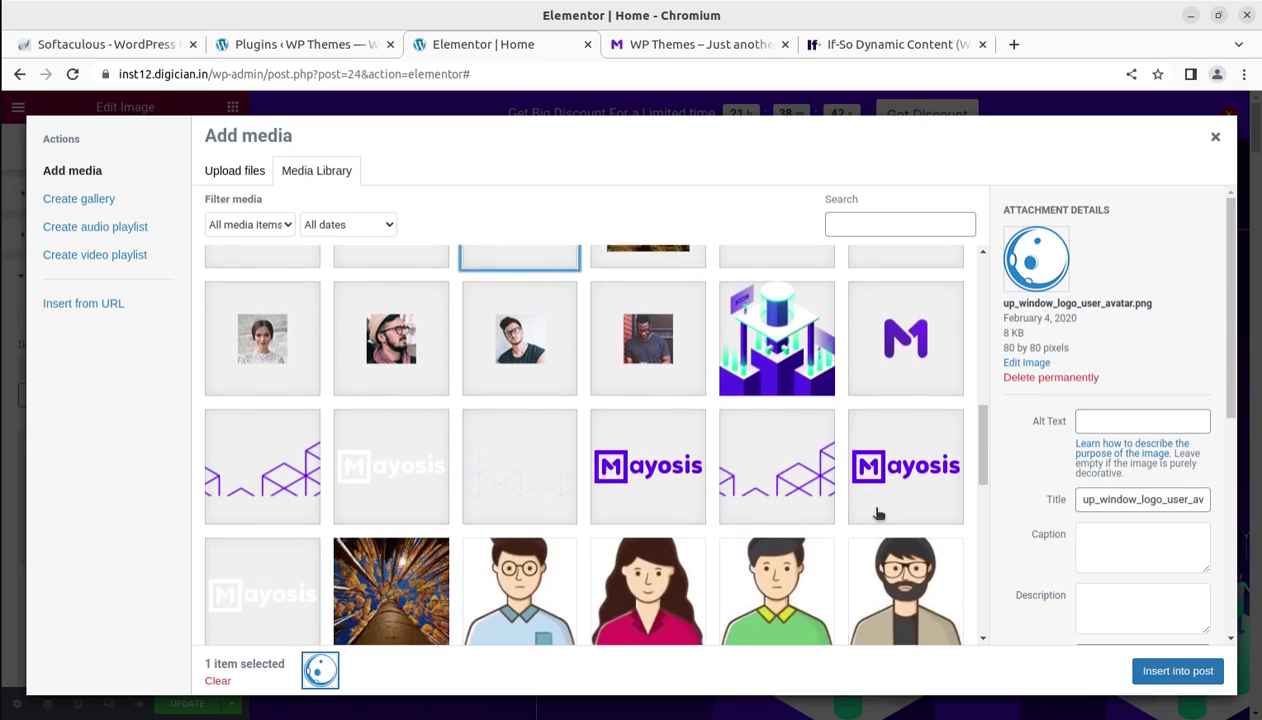
{"action": "left_click", "coordinate": [396, 490]}
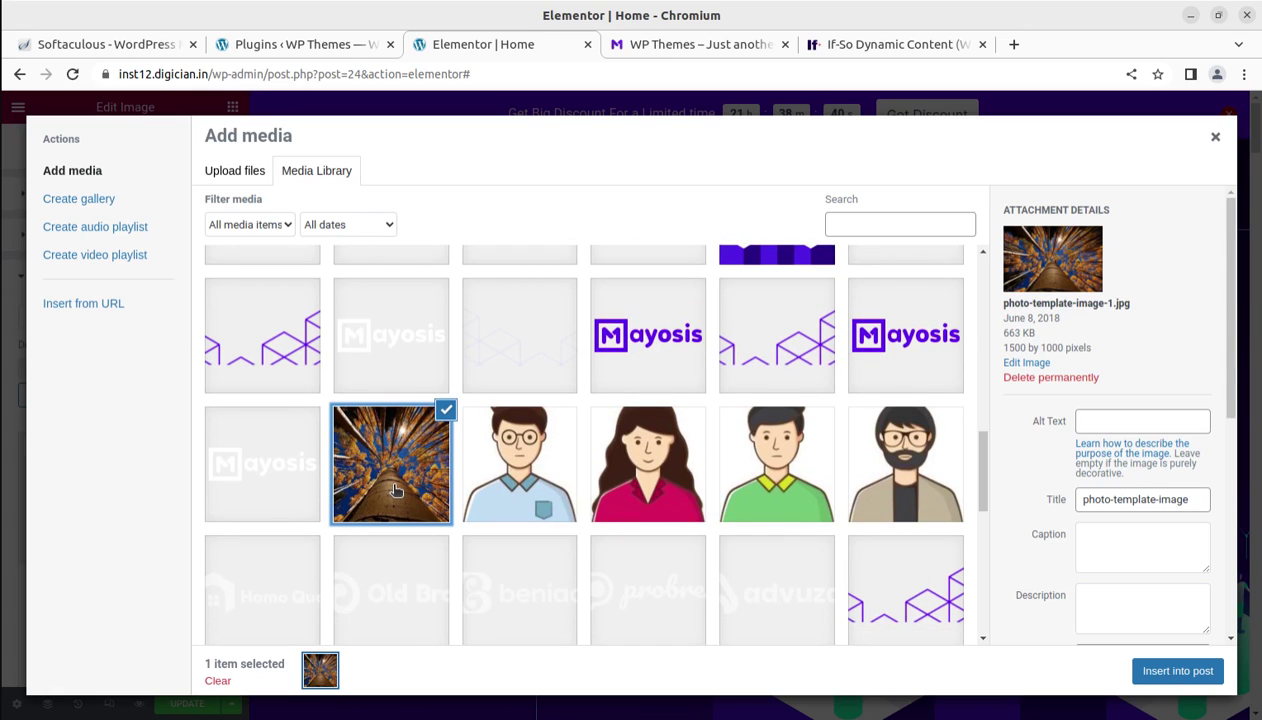
{"action": "left_click", "coordinate": [632, 490]}
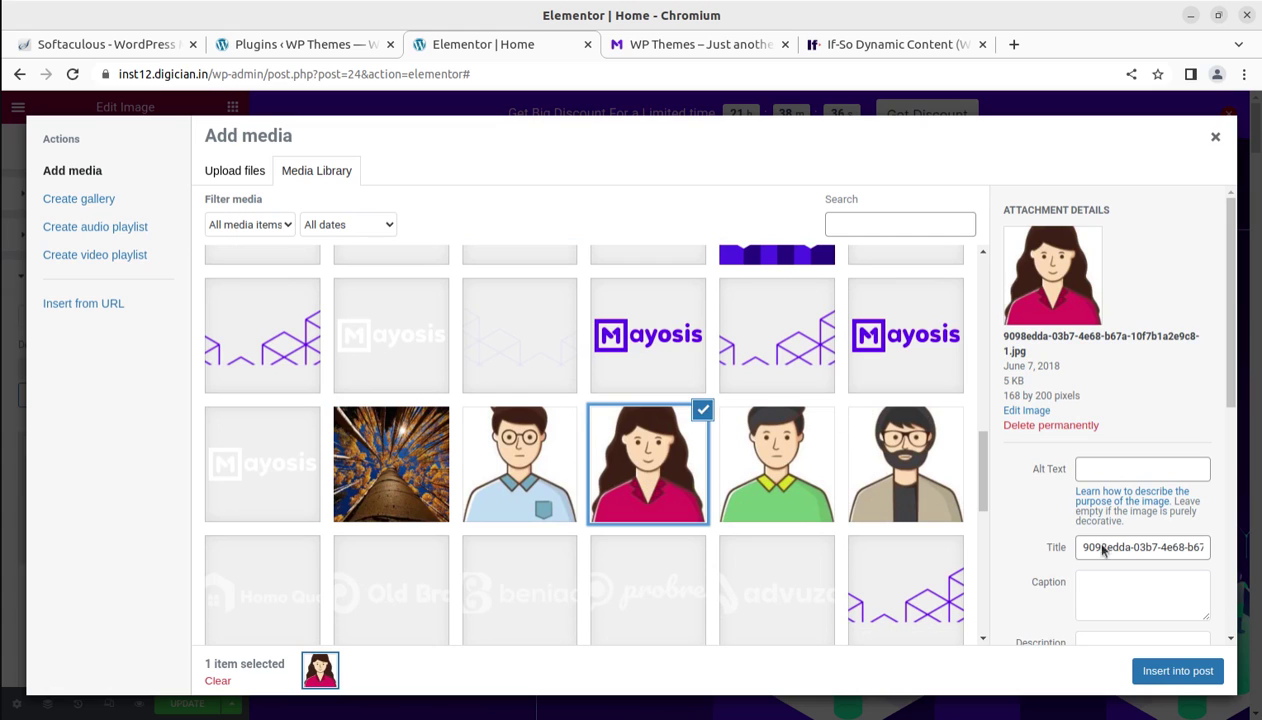
{"action": "left_click", "coordinate": [1160, 680]}
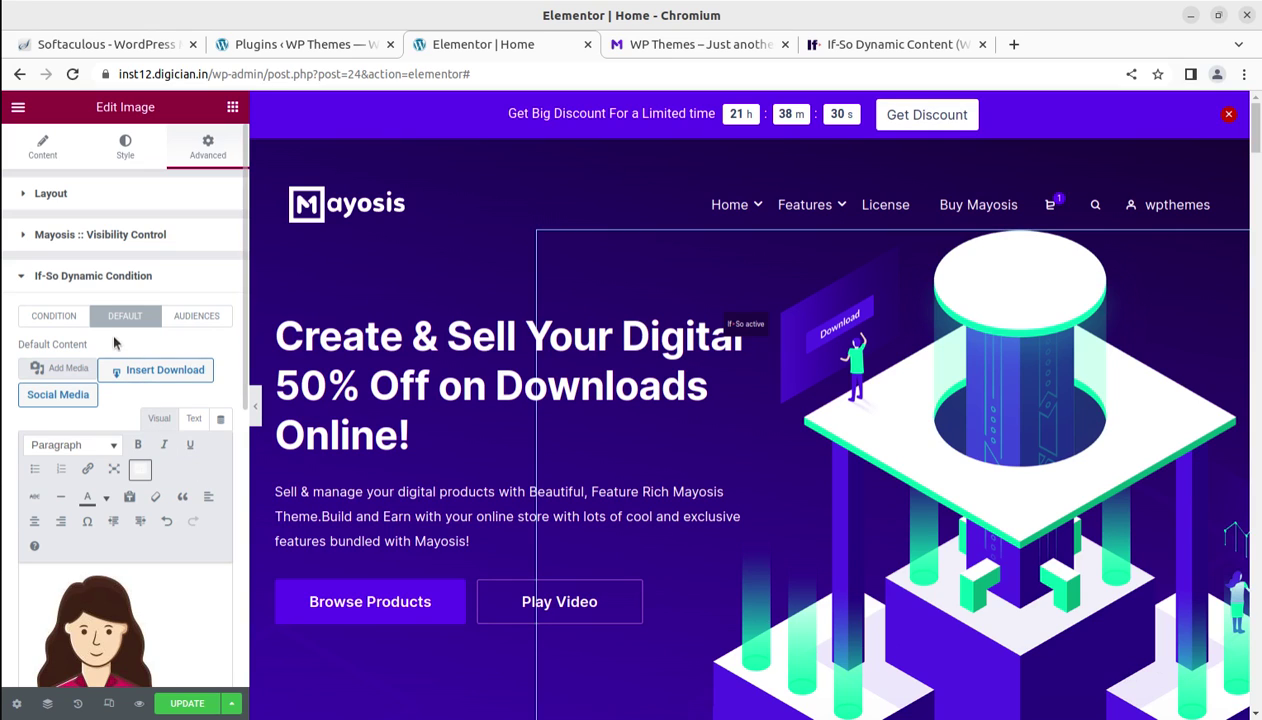
{"action": "left_click", "coordinate": [55, 316]}
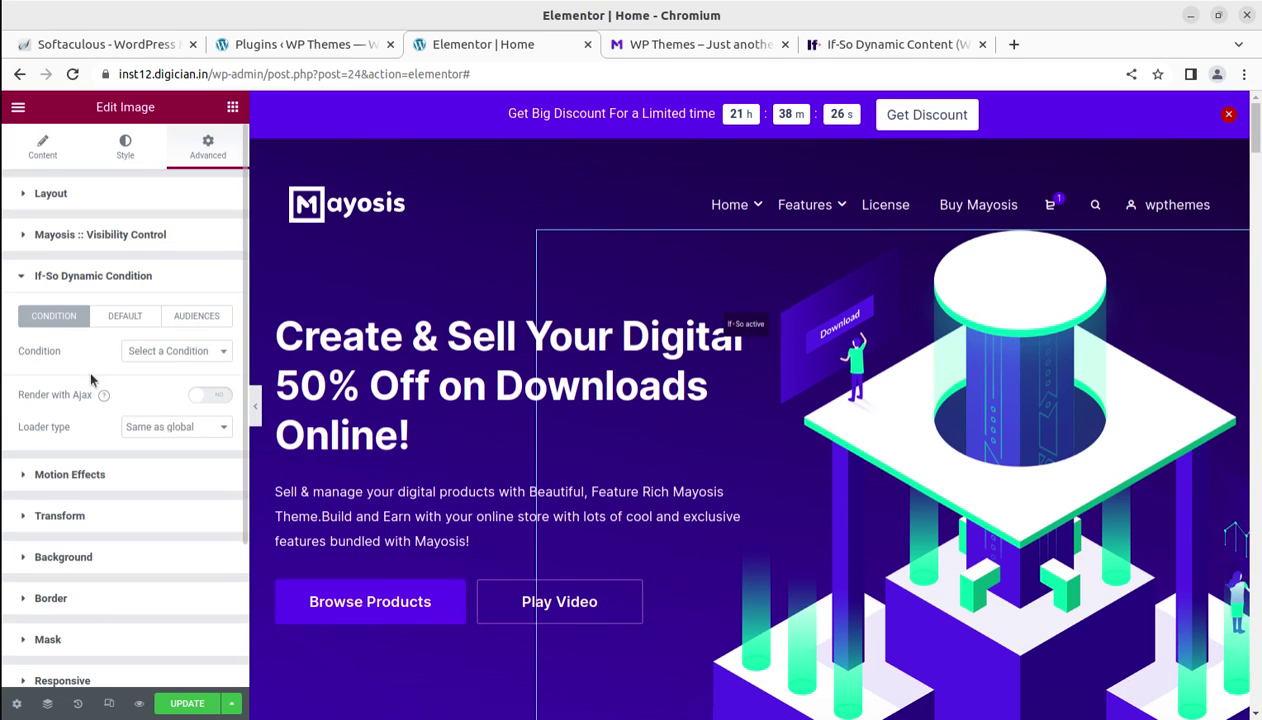
Step: Set the image widget's If-So condition to Geolocation by Country and enter the country code IN
{"action": "left_click", "coordinate": [182, 357]}
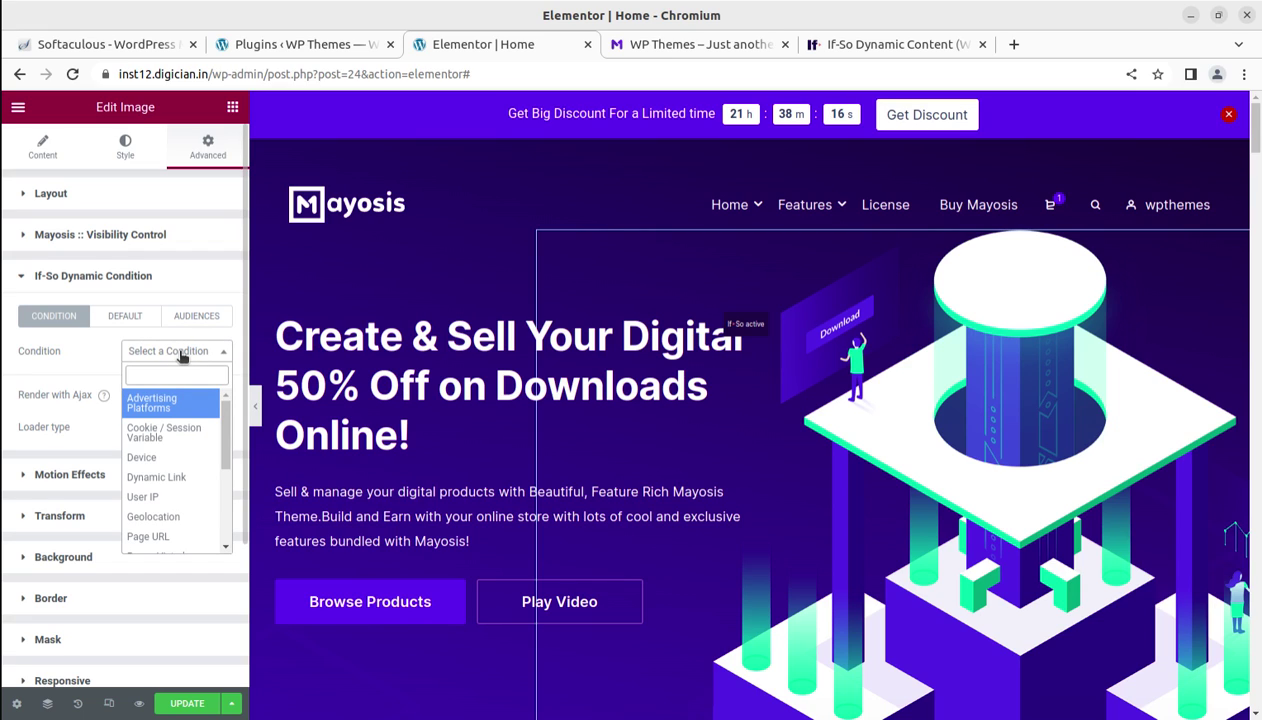
{"action": "scroll", "coordinate": [172, 505], "scroll_direction": "down", "scroll_amount": 2}
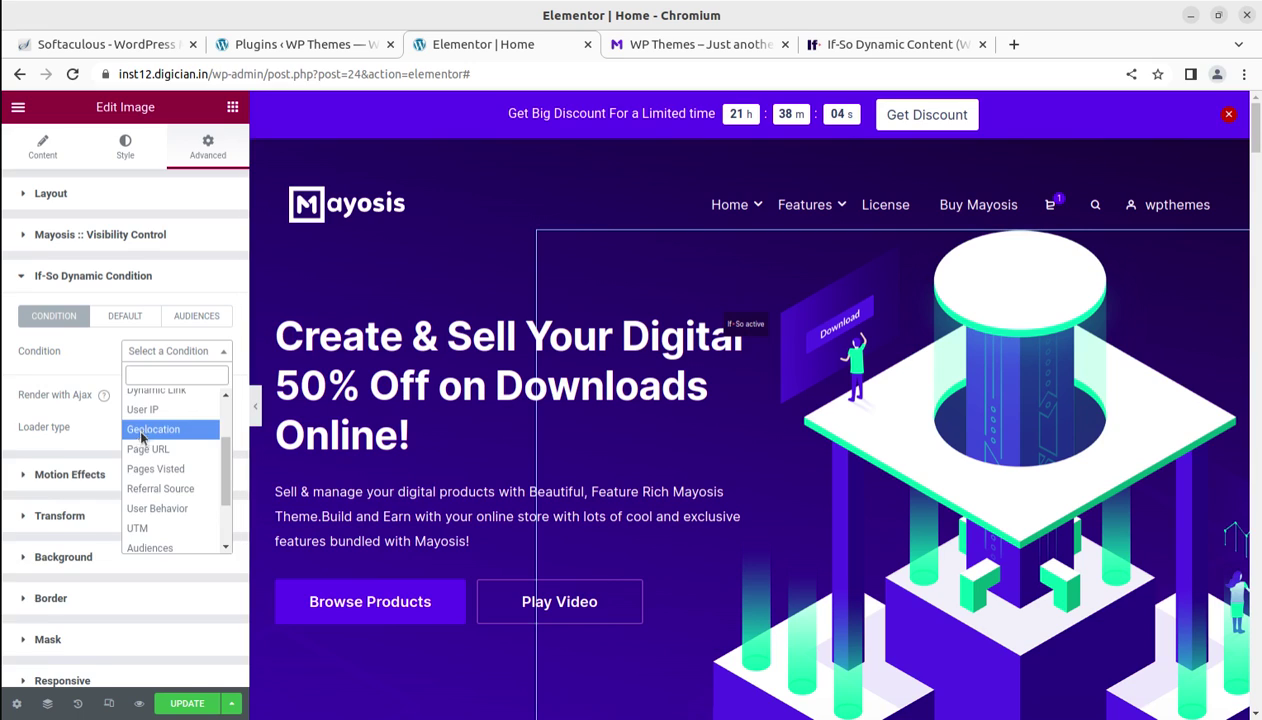
{"action": "left_click", "coordinate": [172, 429]}
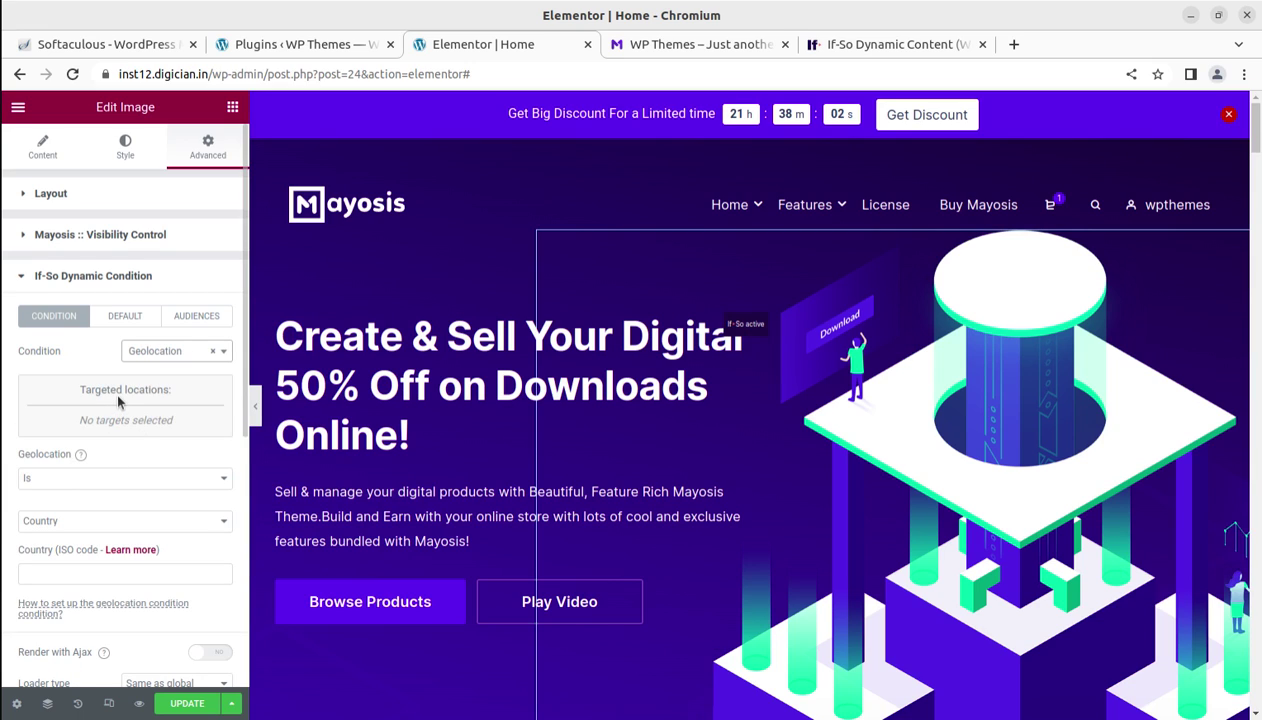
{"action": "left_click", "coordinate": [55, 571]}
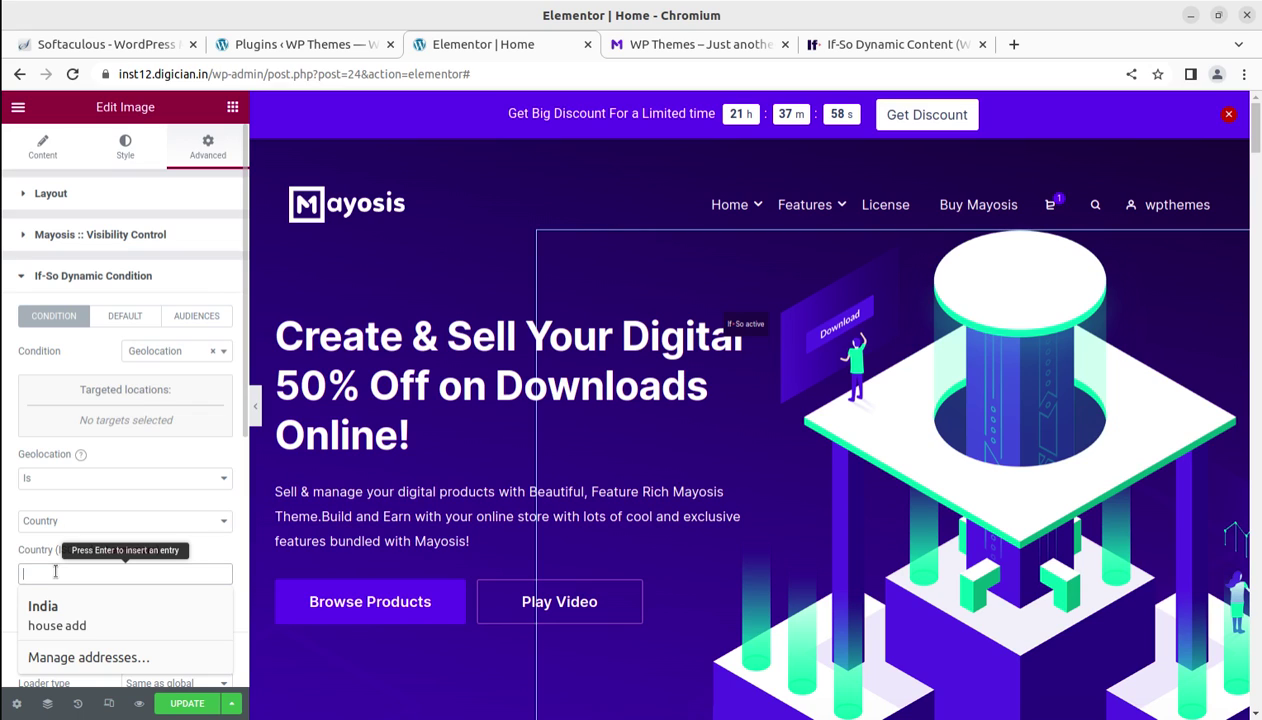
{"action": "type", "text": "IN"}
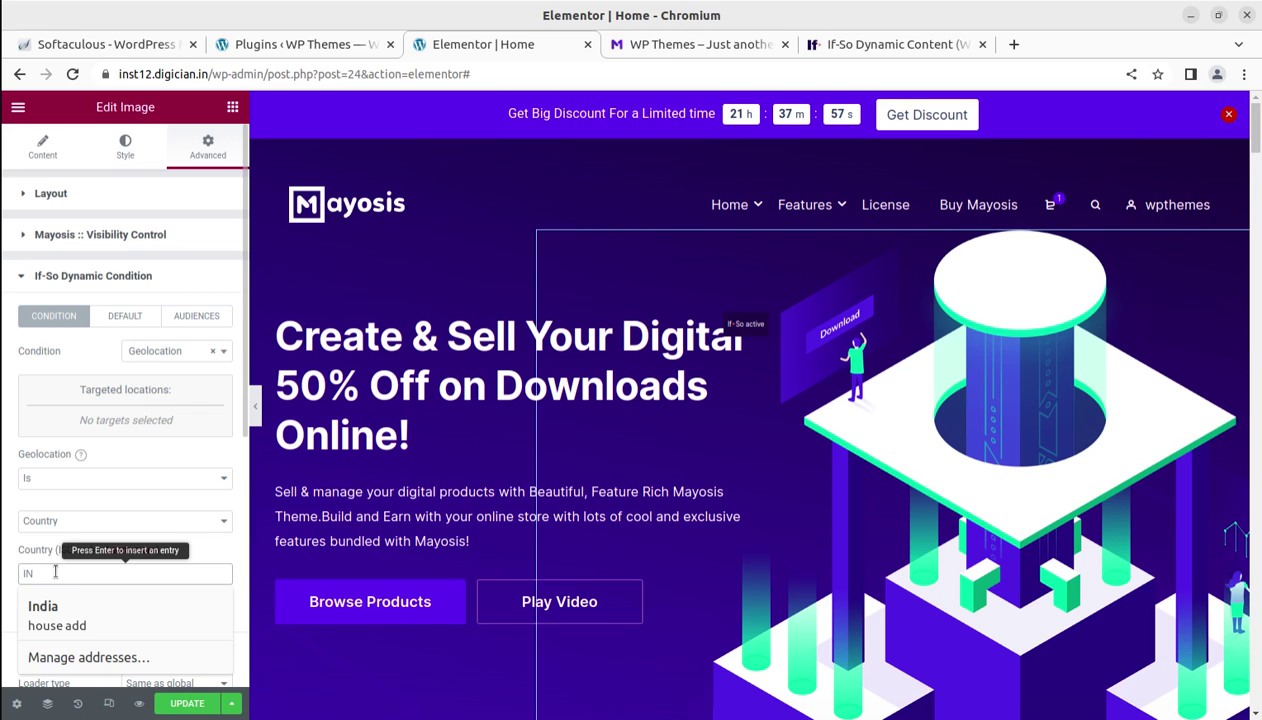
{"action": "left_click", "coordinate": [197, 551]}
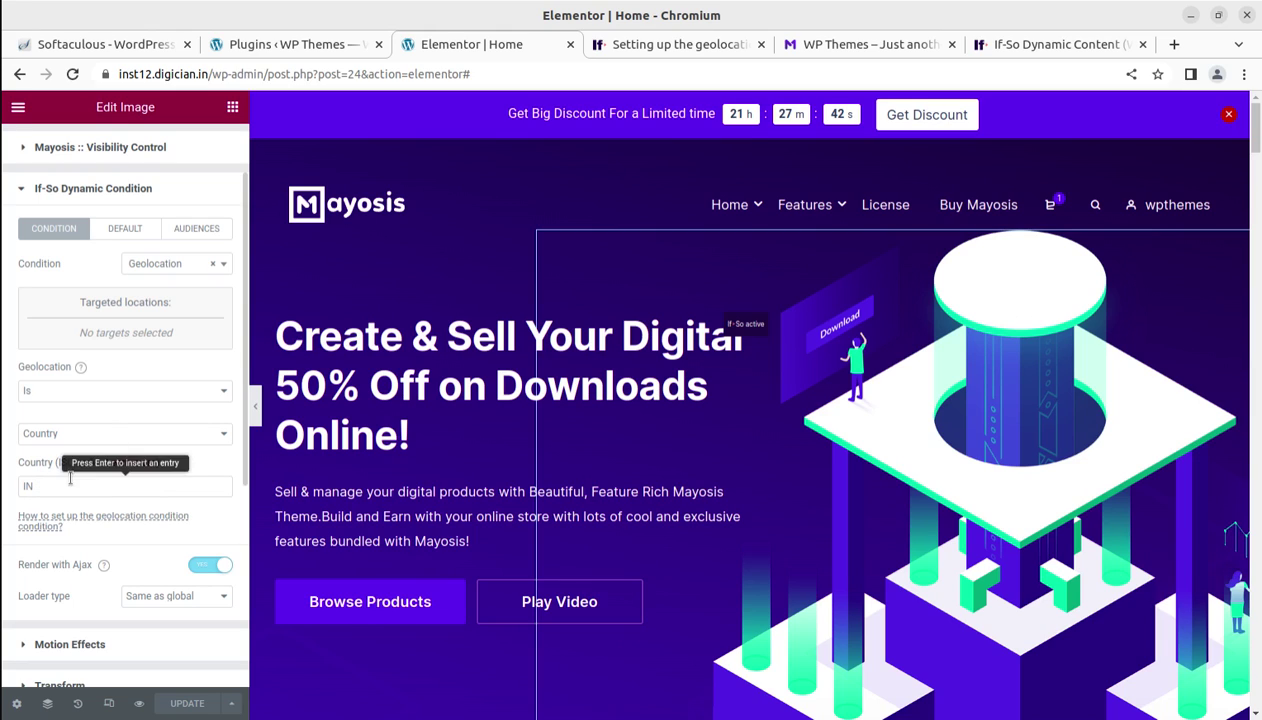
{"action": "left_click", "coordinate": [160, 436]}
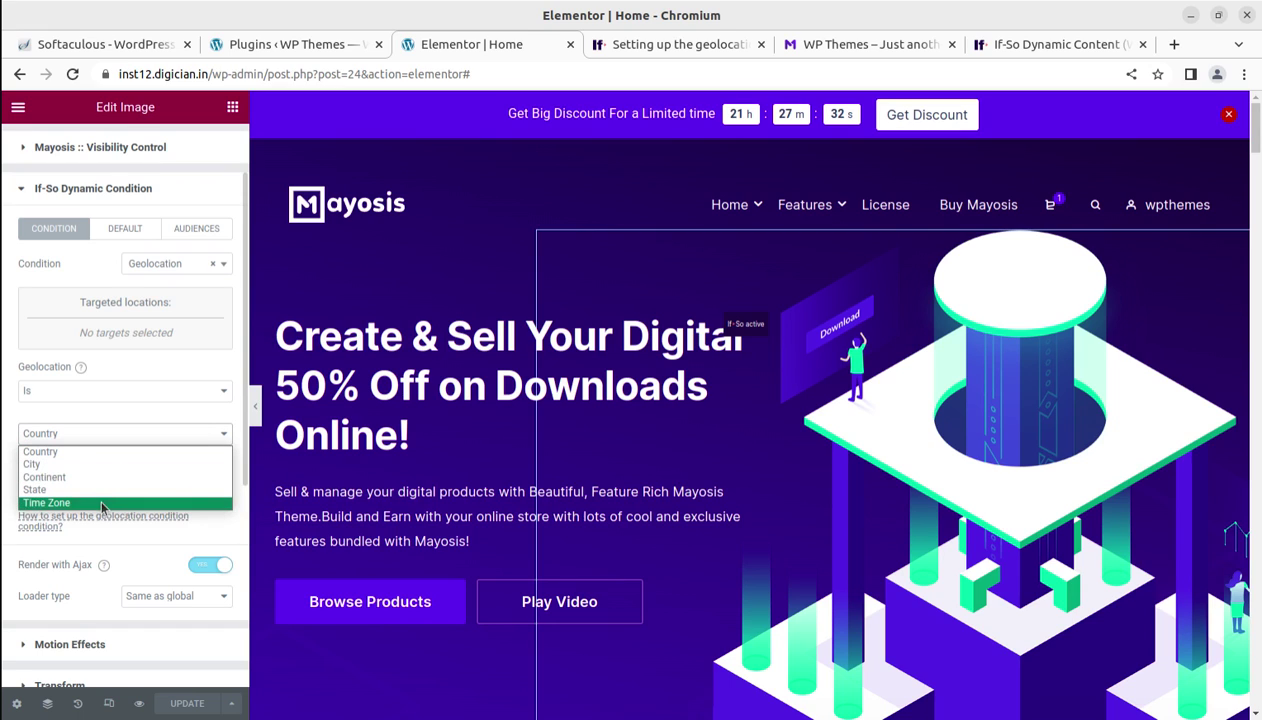
{"action": "left_click", "coordinate": [117, 451]}
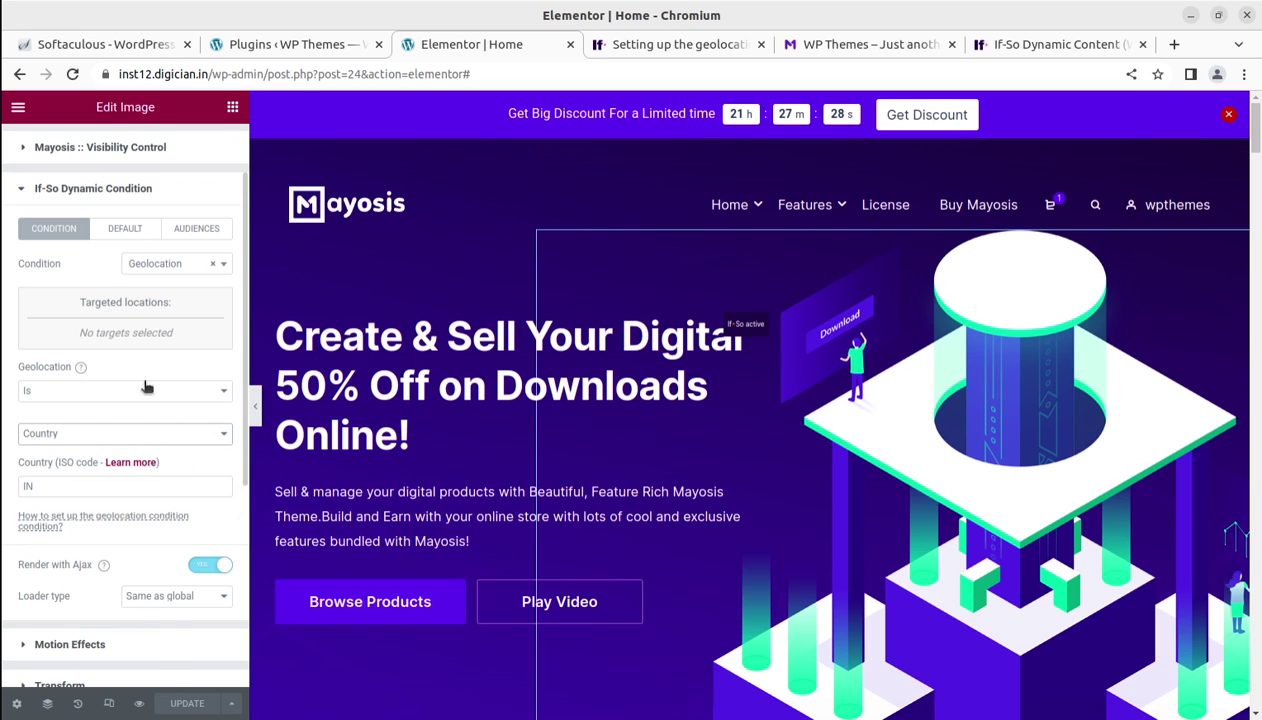
Step: Review the image widget's default content and geolocation condition settings against the hero section of the page
{"action": "left_click", "coordinate": [143, 230]}
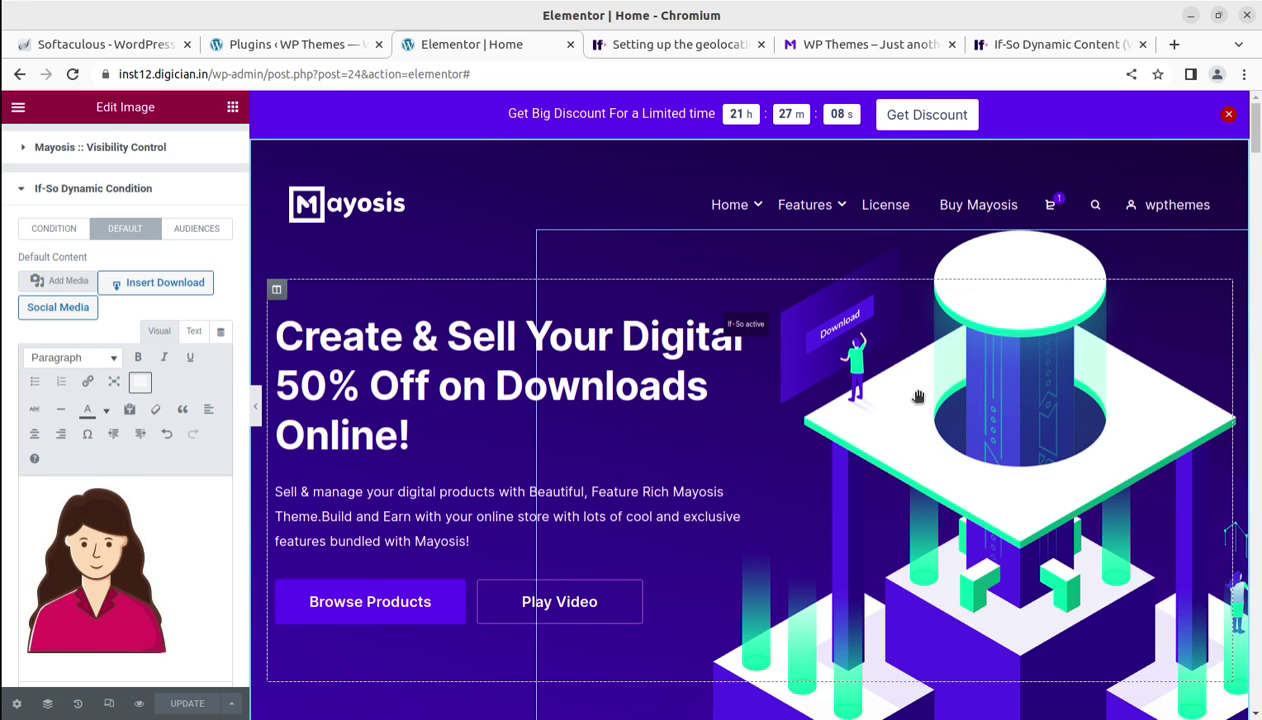
{"action": "scroll", "coordinate": [803, 493], "scroll_direction": "down", "scroll_amount": 5}
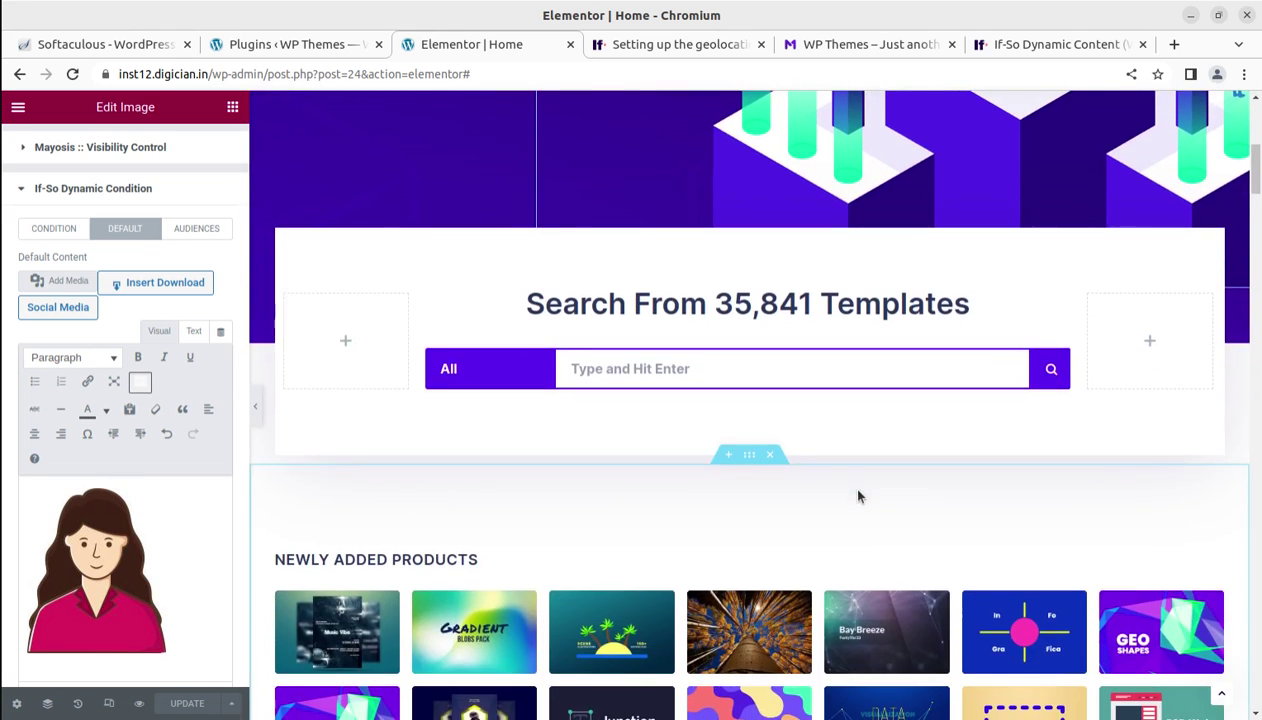
{"action": "scroll", "coordinate": [857, 496], "scroll_direction": "up", "scroll_amount": 5}
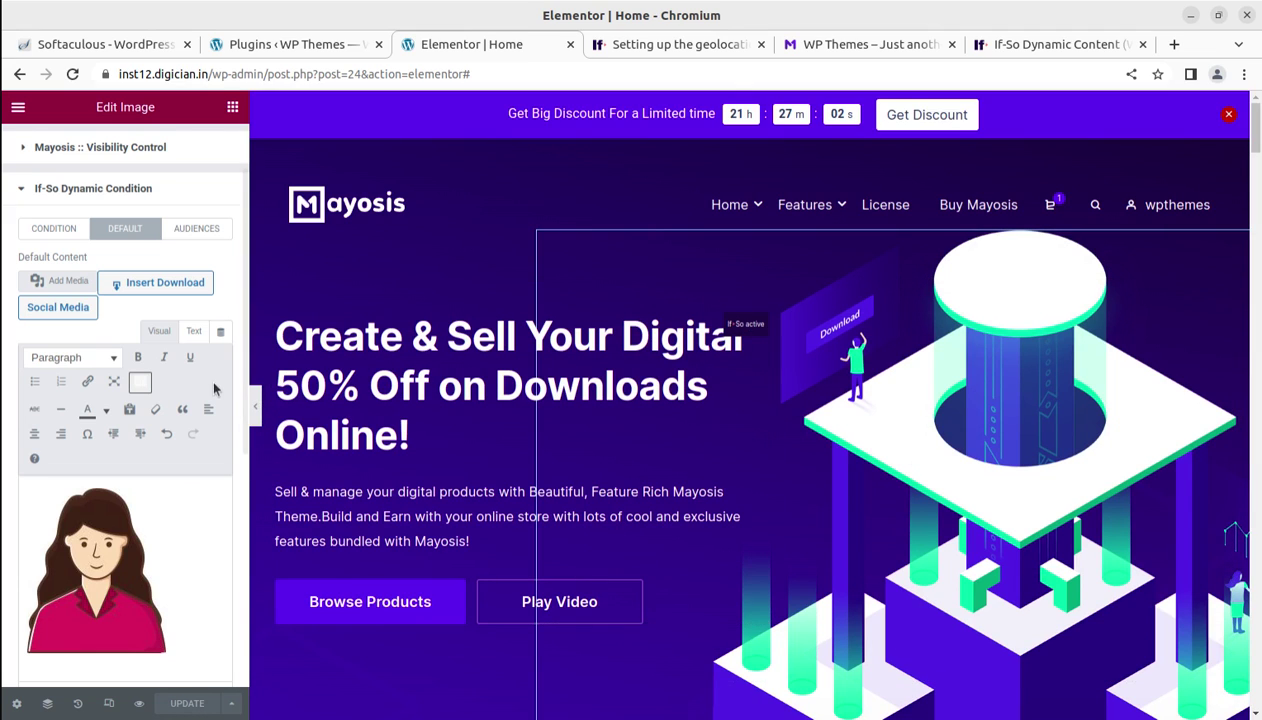
{"action": "left_click", "coordinate": [52, 230]}
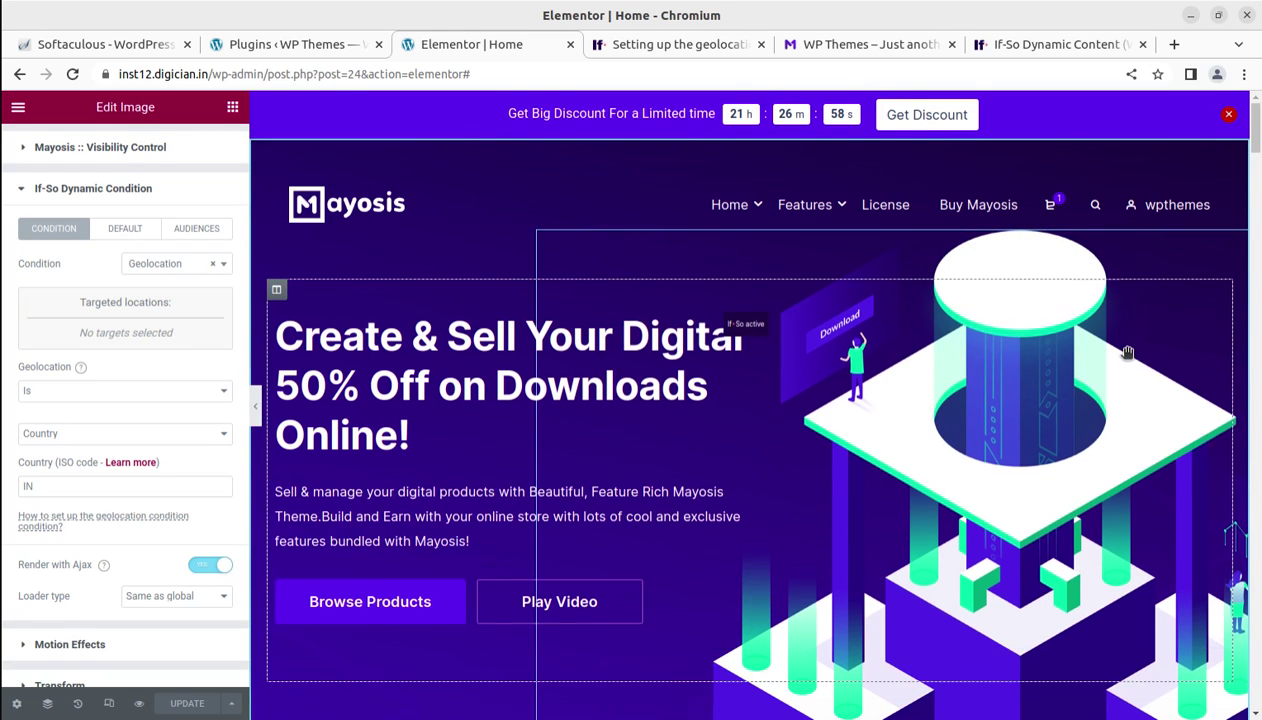
{"action": "scroll", "coordinate": [1071, 330], "scroll_direction": "down", "scroll_amount": 3}
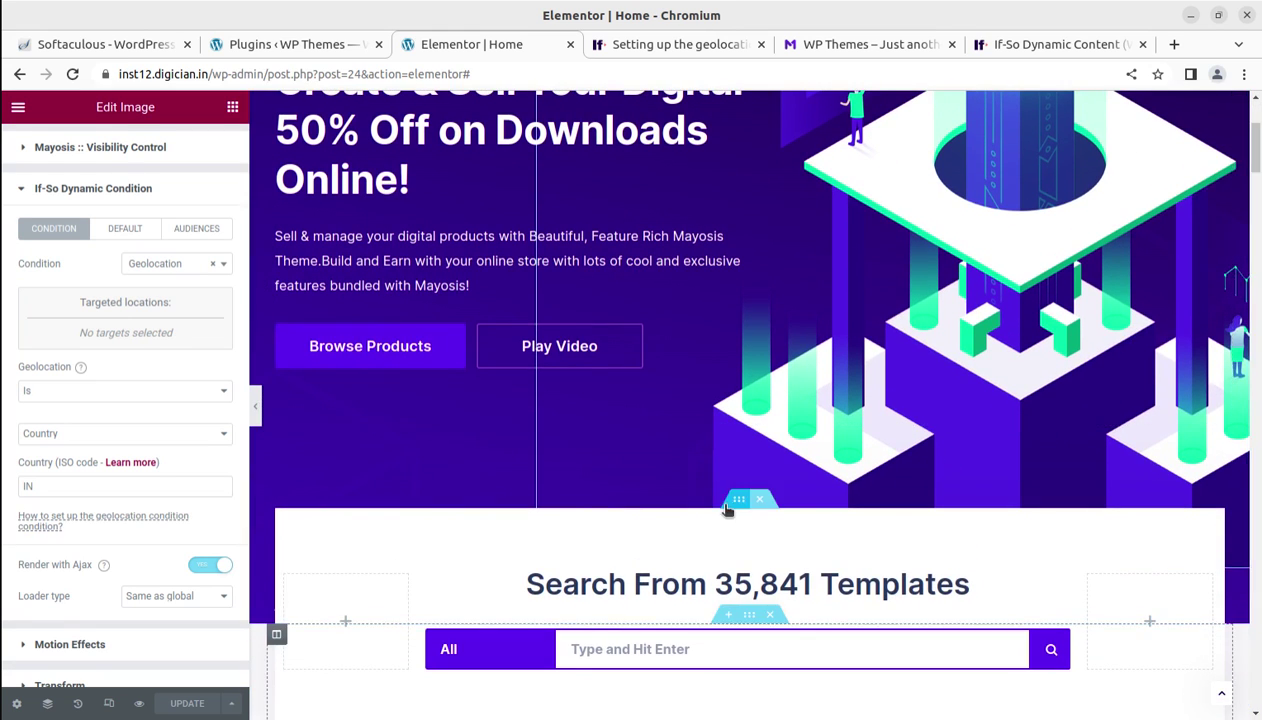
{"action": "scroll", "coordinate": [727, 510], "scroll_direction": "up", "scroll_amount": 3}
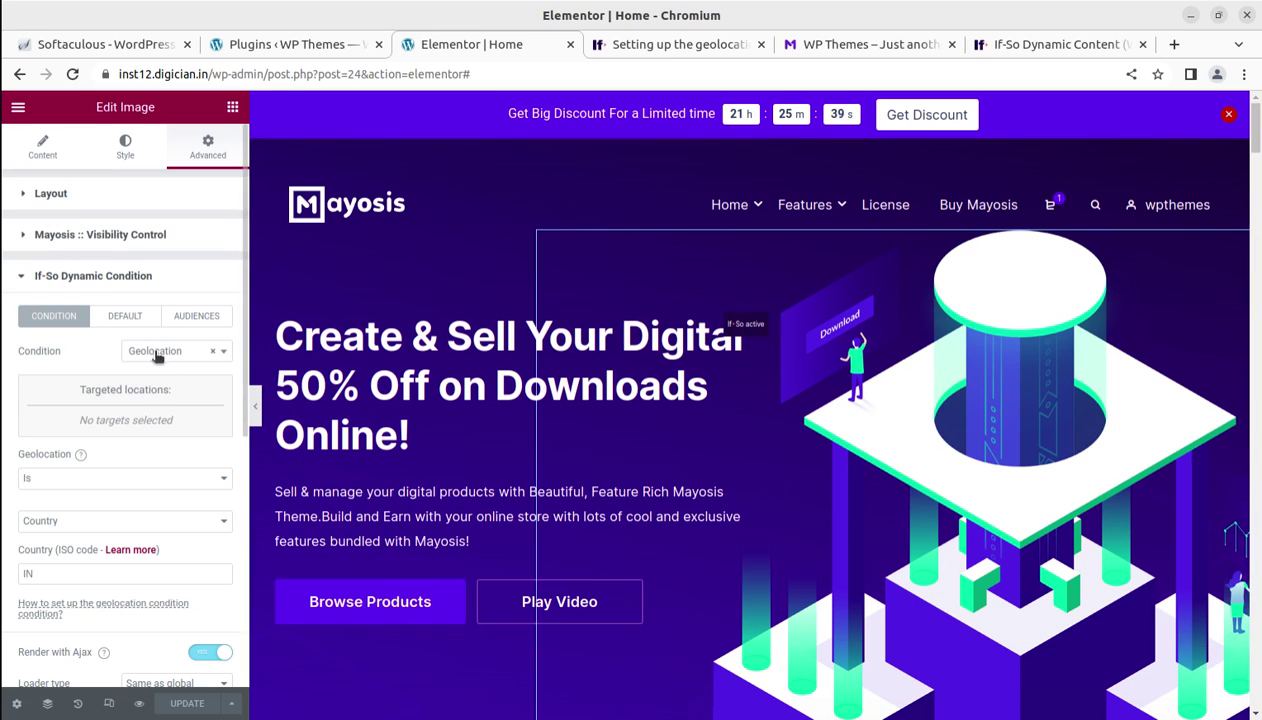
{"action": "left_click", "coordinate": [126, 316]}
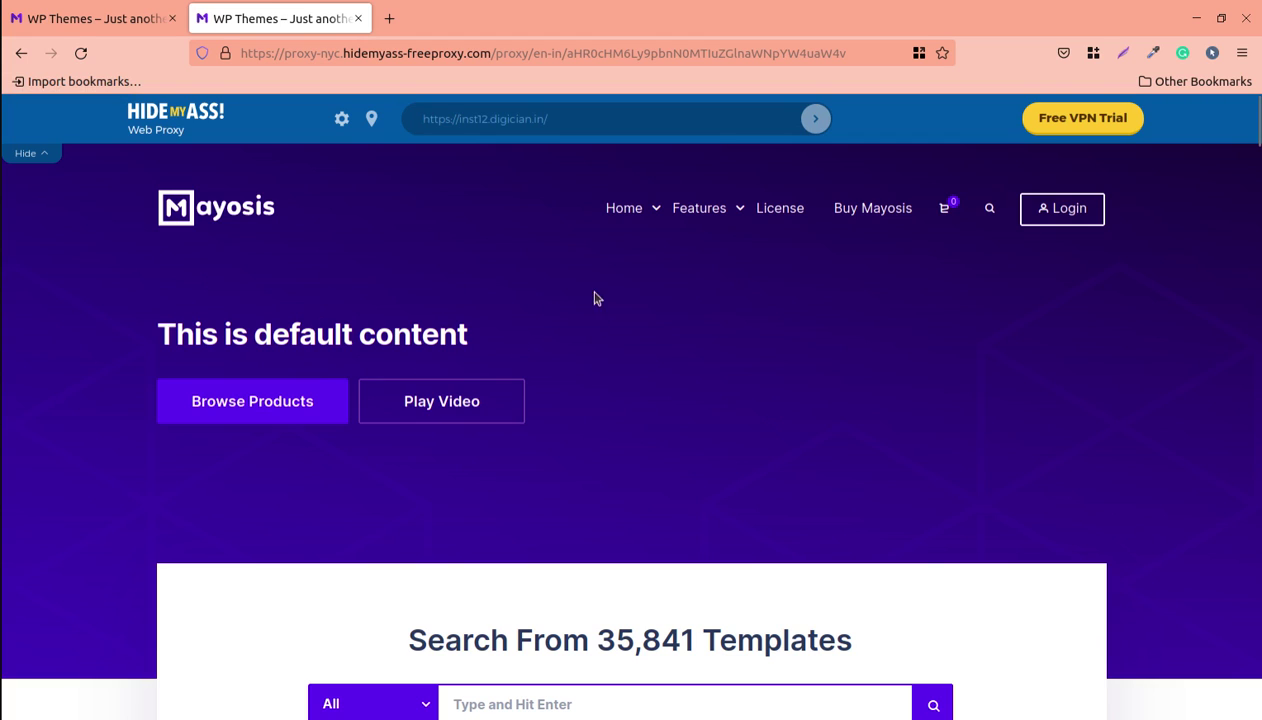
Step: Check the web proxy's server location and the hero heading on the proxied home page
{"action": "left_click", "coordinate": [372, 120]}
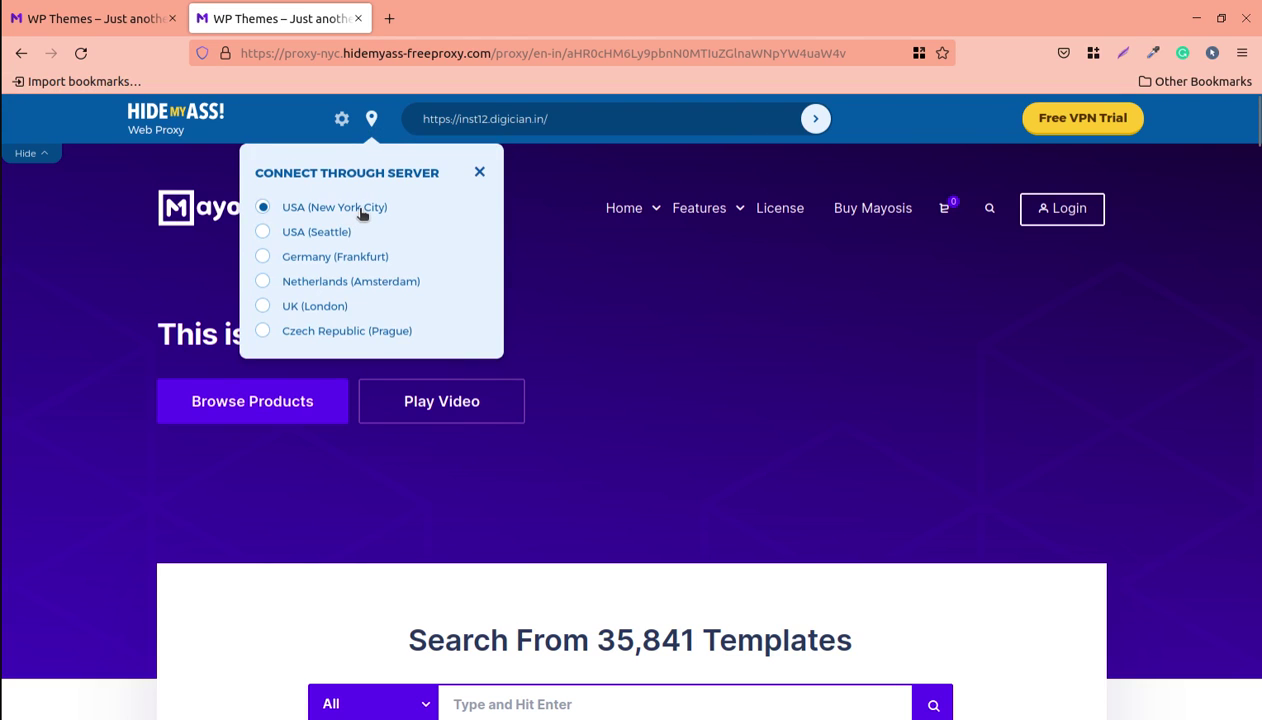
{"action": "left_click", "coordinate": [742, 374]}
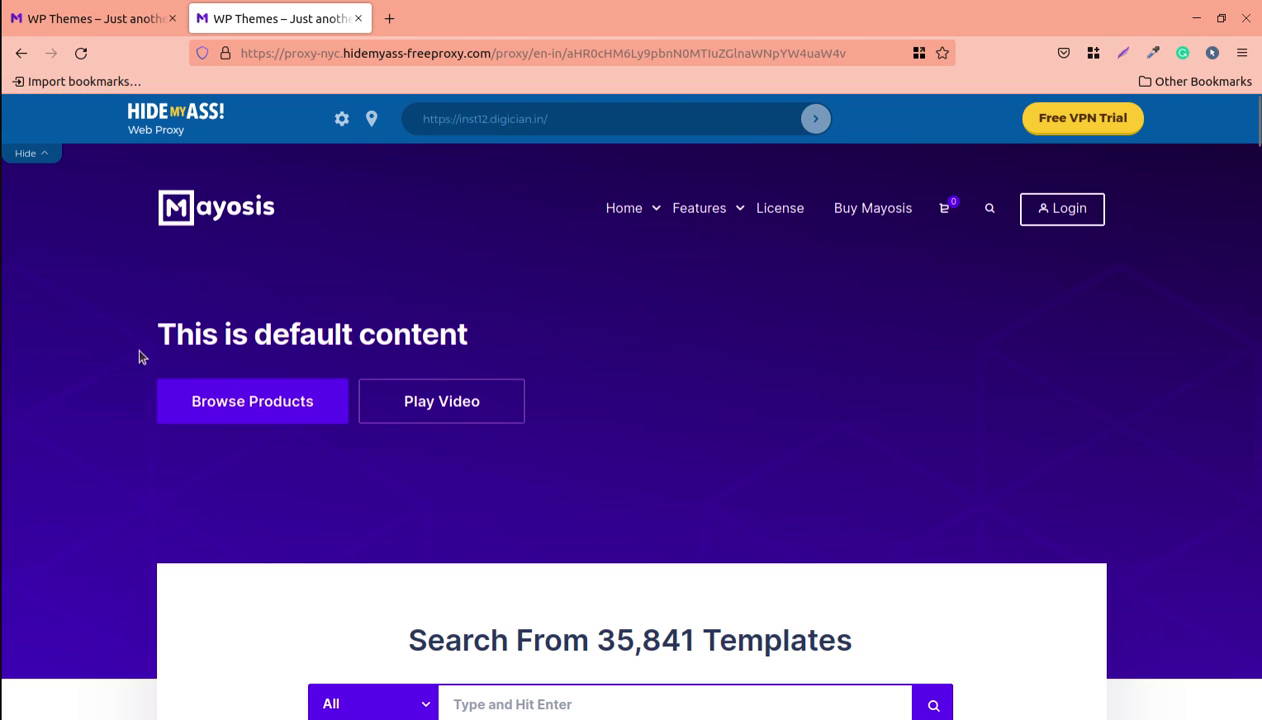
{"action": "left_click_drag", "start_coordinate": [152, 343], "coordinate": [478, 342]}
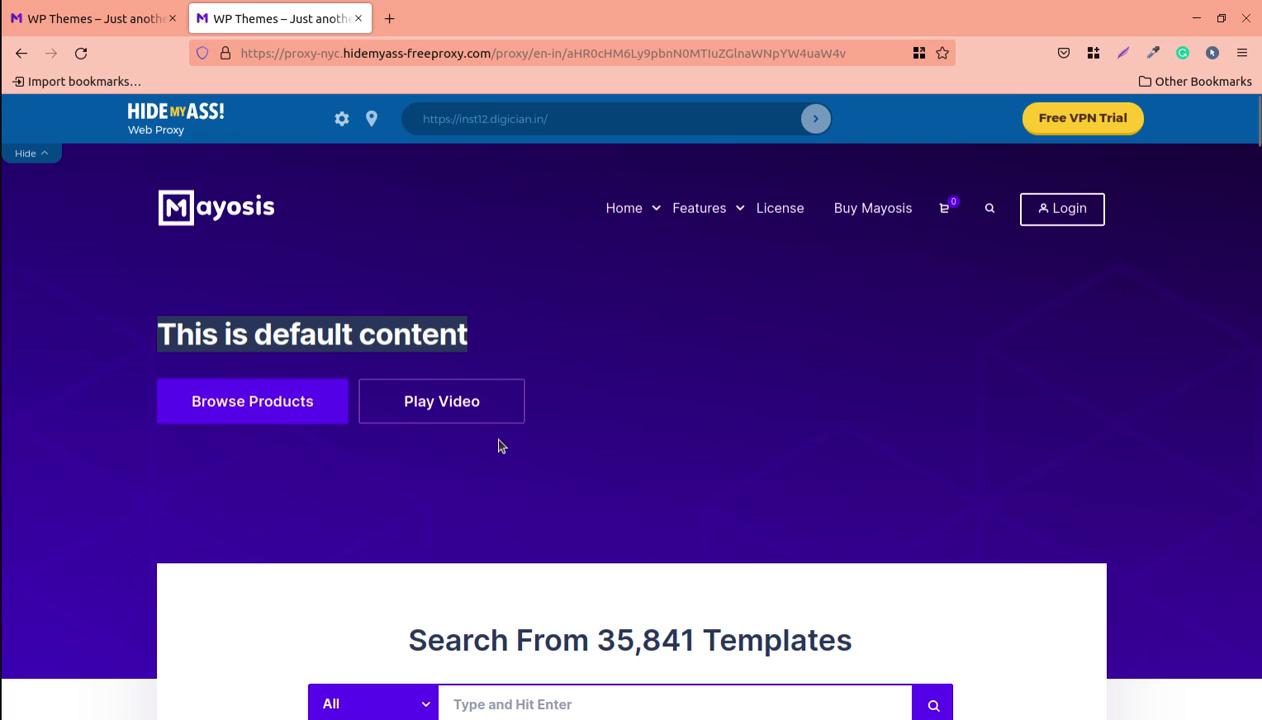
Step: Compare the hero heading and image on the directly loaded home page with the logged-in home page in Chromium, reloading the latter
{"action": "left_click", "coordinate": [115, 20]}
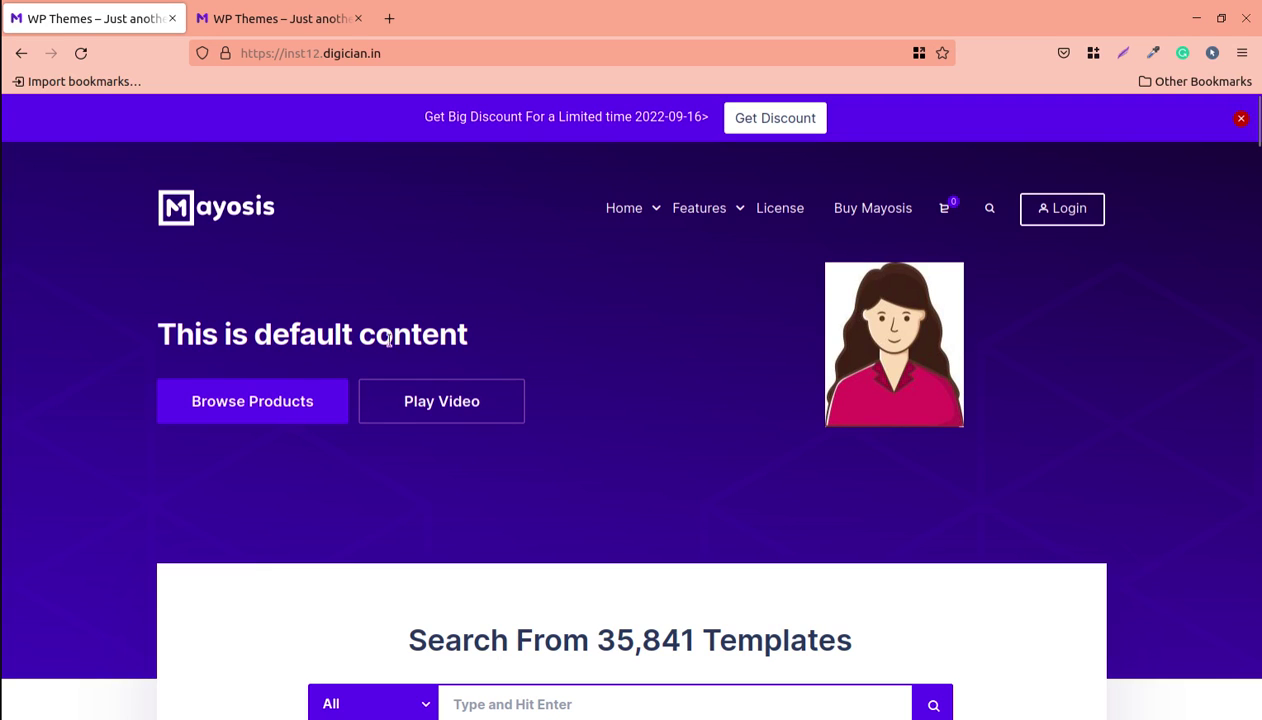
{"action": "left_click_drag", "start_coordinate": [494, 336], "coordinate": [117, 301]}
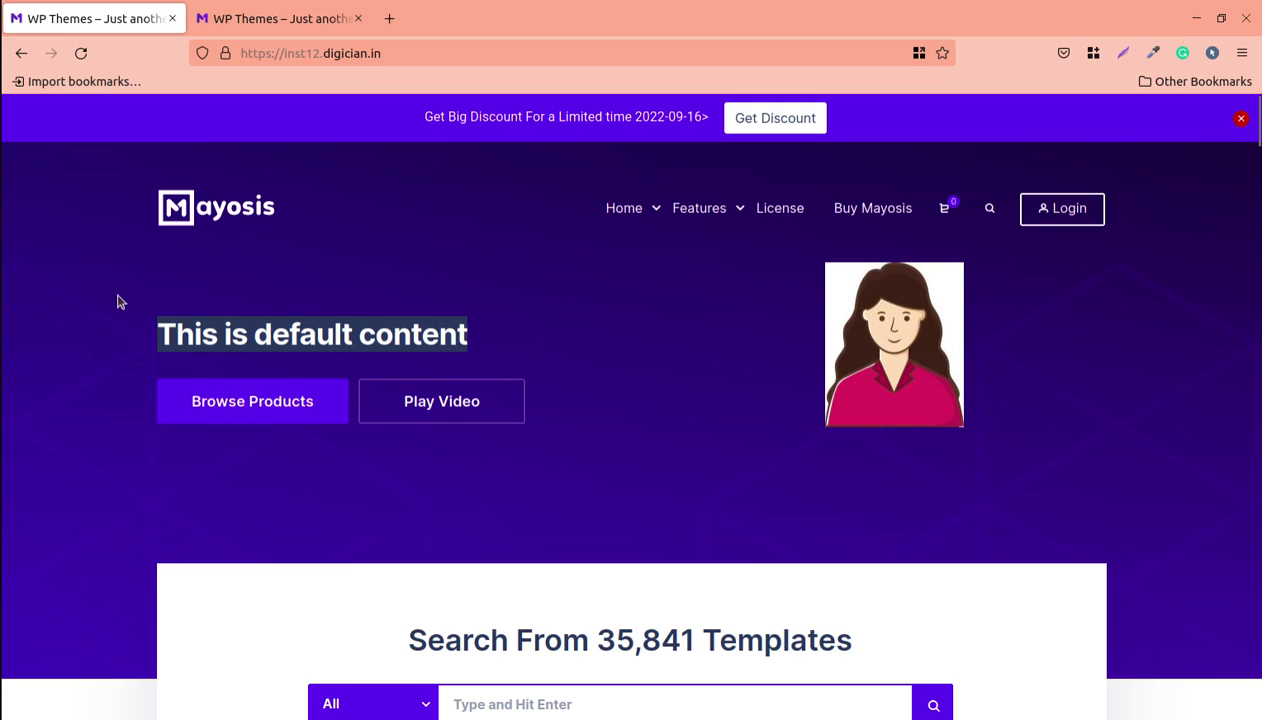
{"action": "left_click", "coordinate": [3, 262]}
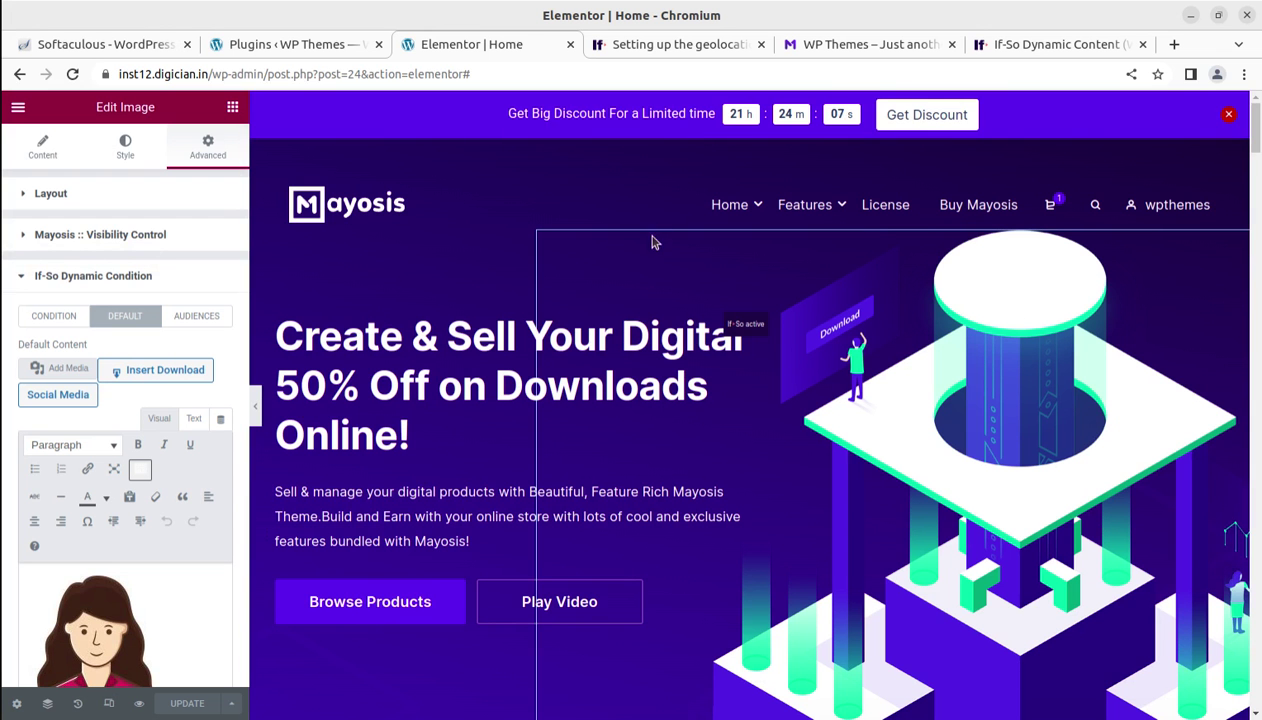
{"action": "left_click", "coordinate": [848, 45]}
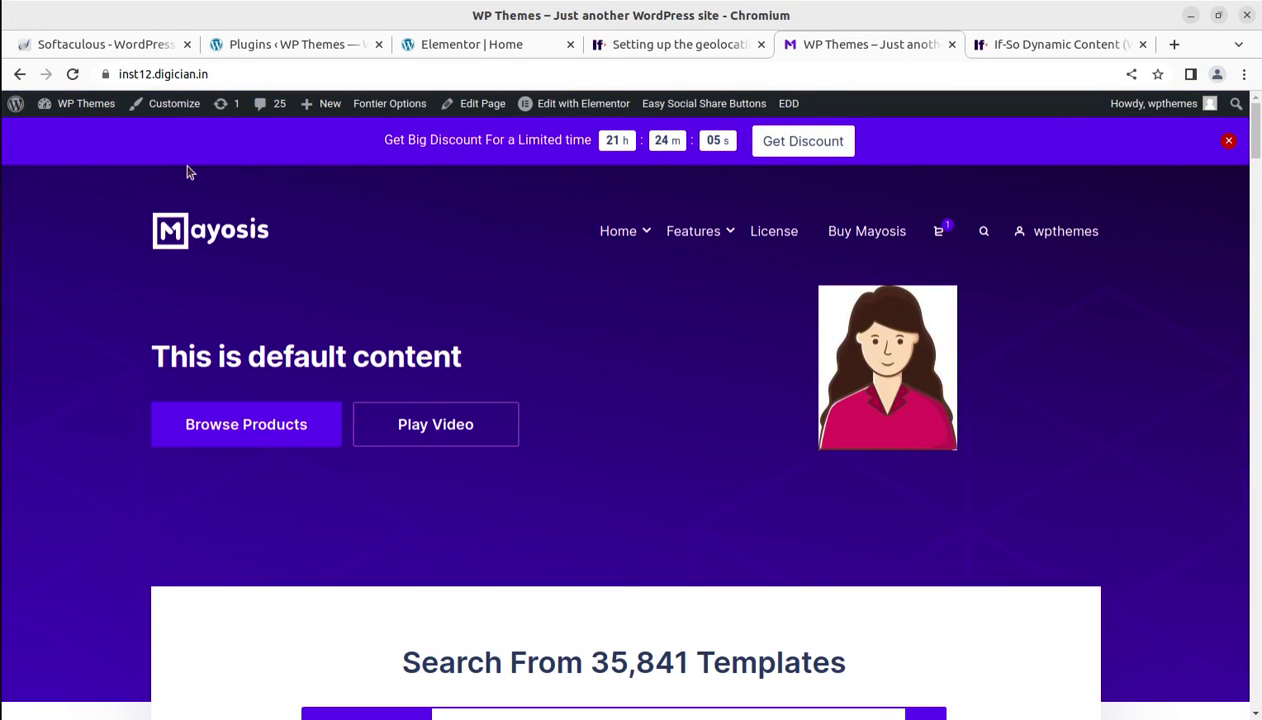
{"action": "left_click", "coordinate": [72, 74]}
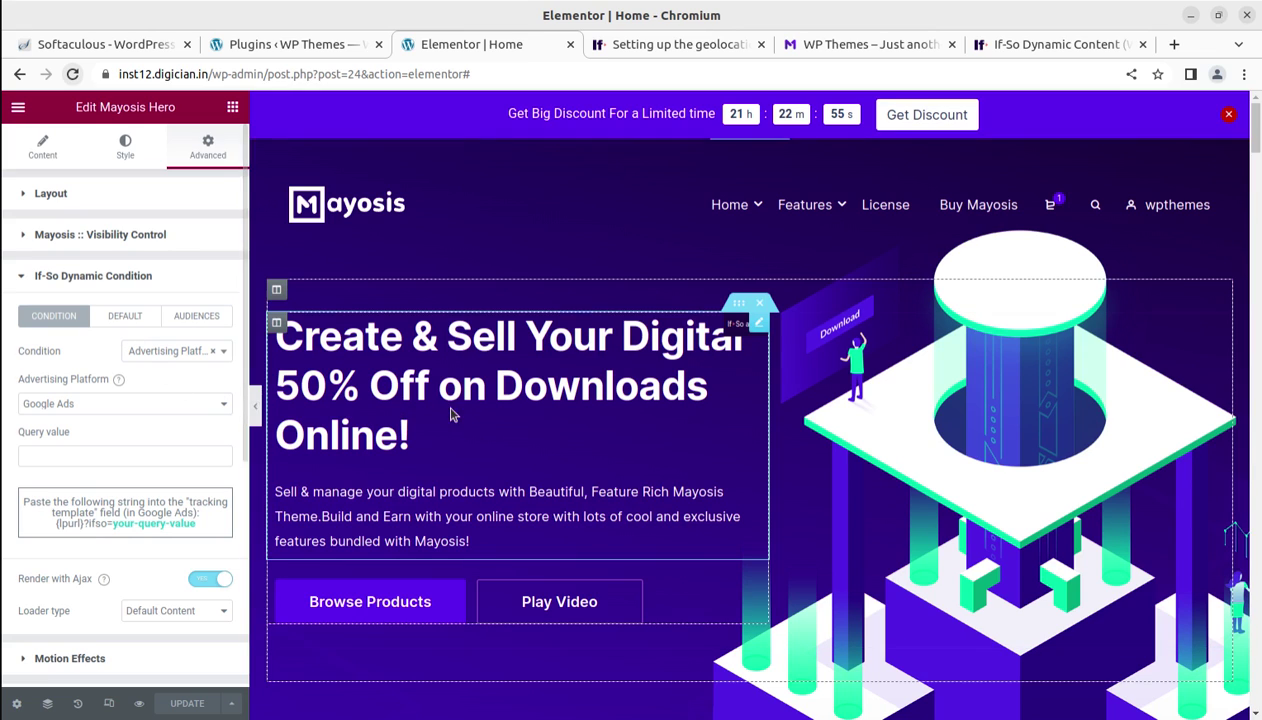
Step: Set the Mayosis Hero widget's If-So condition to User Behavior with User is logged in set to Yes, and update the page
{"action": "left_click", "coordinate": [170, 352]}
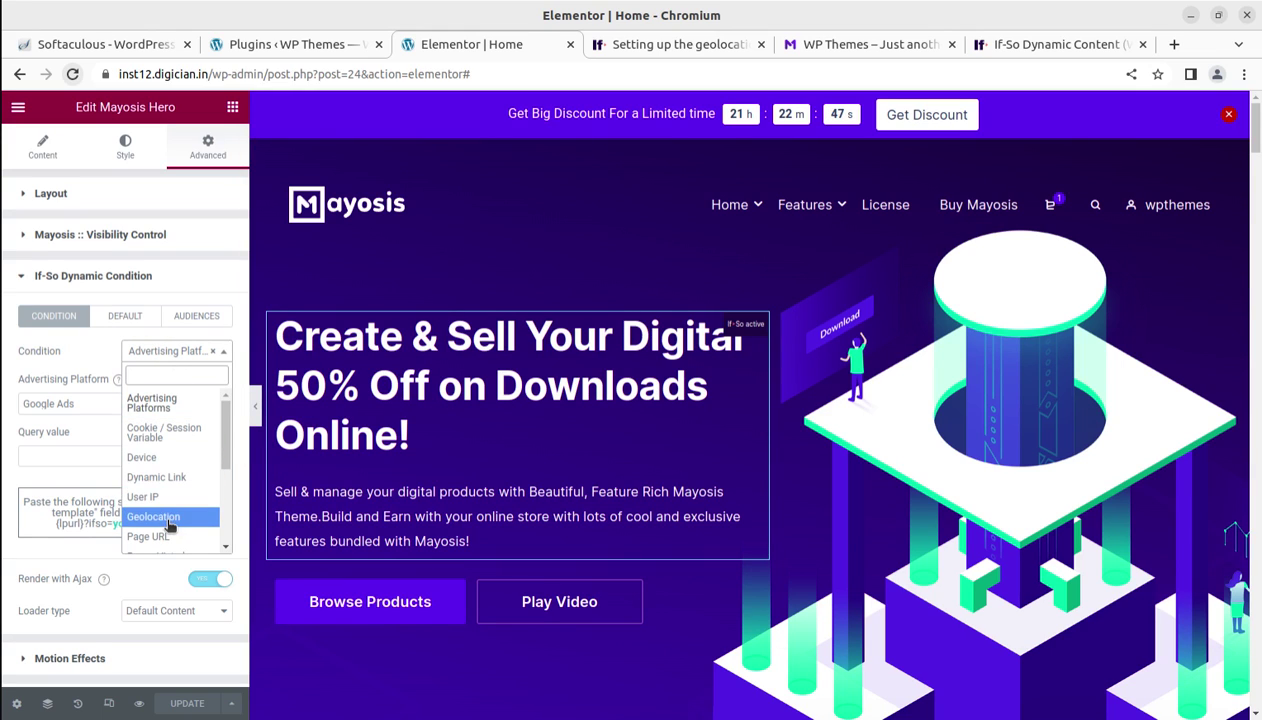
{"action": "scroll", "coordinate": [163, 513], "scroll_direction": "down", "scroll_amount": 1}
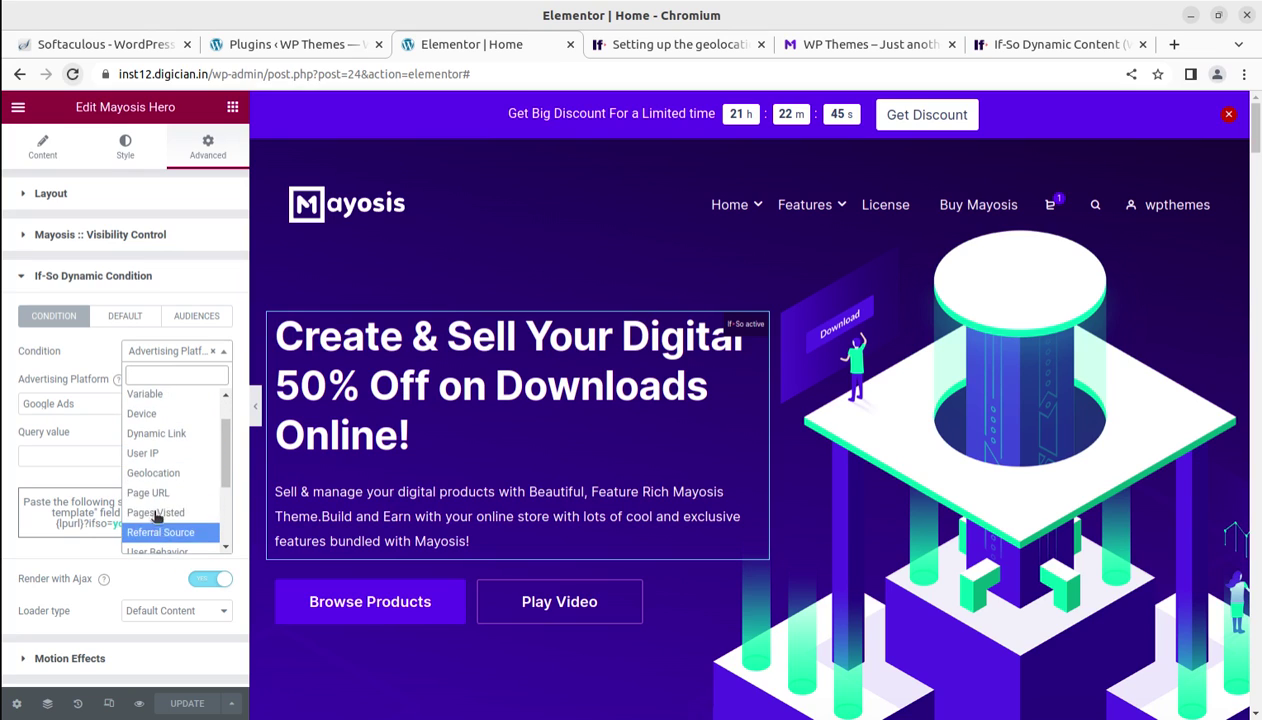
{"action": "scroll", "coordinate": [170, 437], "scroll_direction": "up", "scroll_amount": 1}
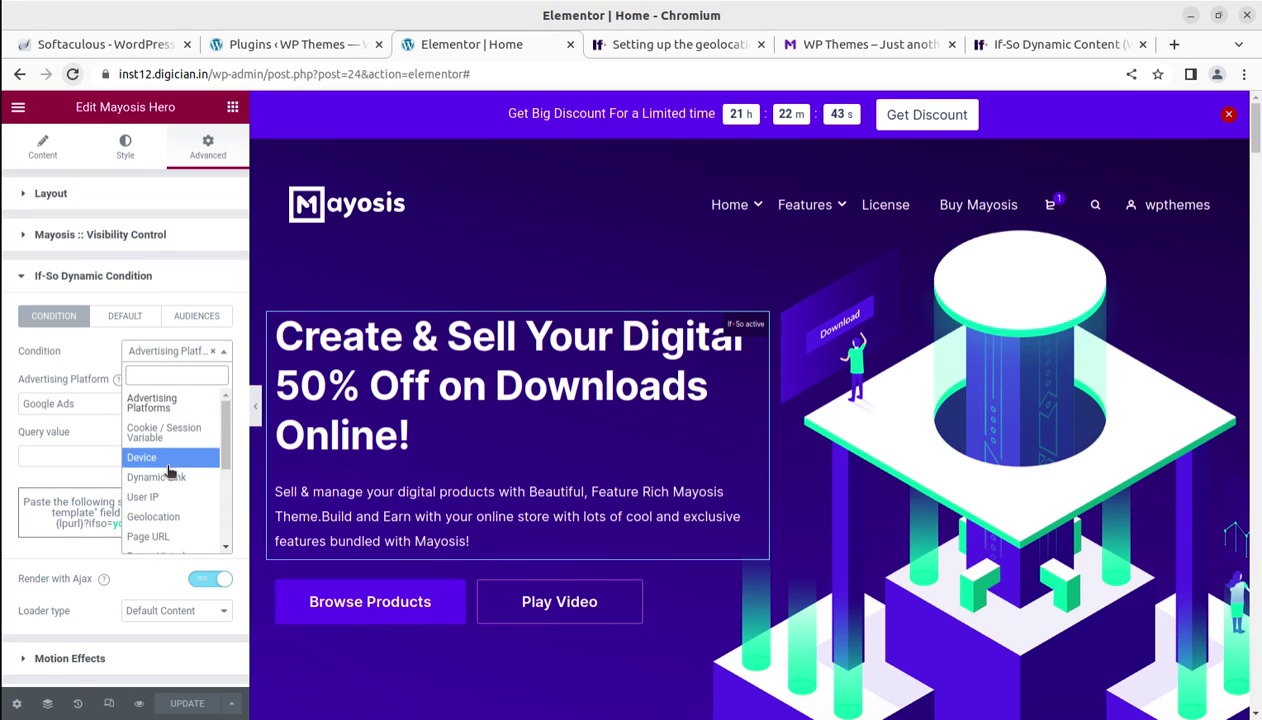
{"action": "scroll", "coordinate": [168, 480], "scroll_direction": "down", "scroll_amount": 2}
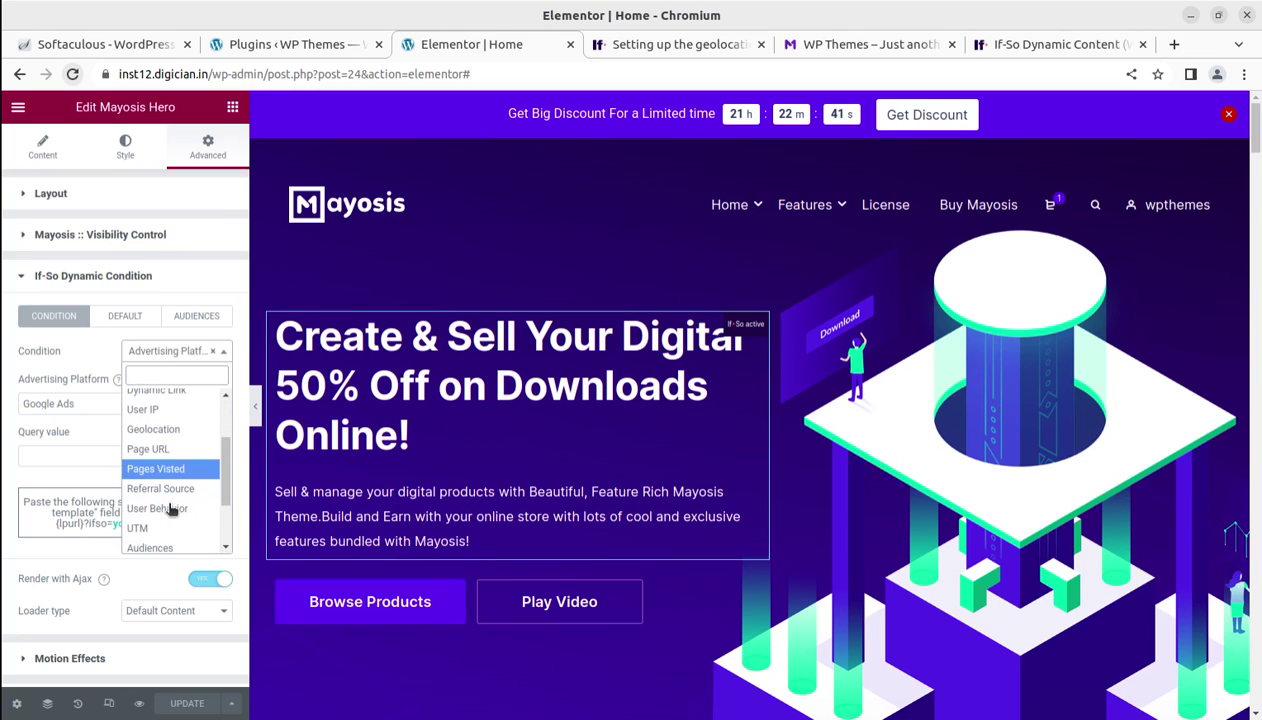
{"action": "left_click", "coordinate": [160, 509]}
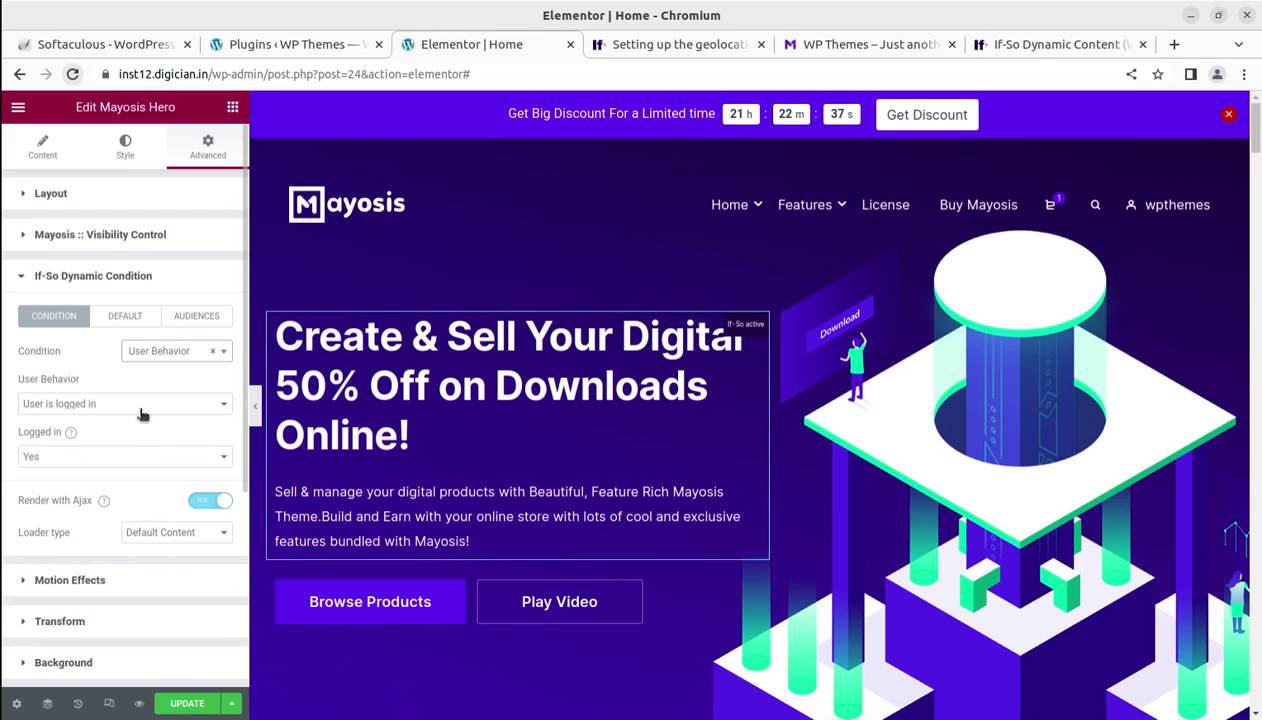
{"action": "left_click", "coordinate": [185, 706]}
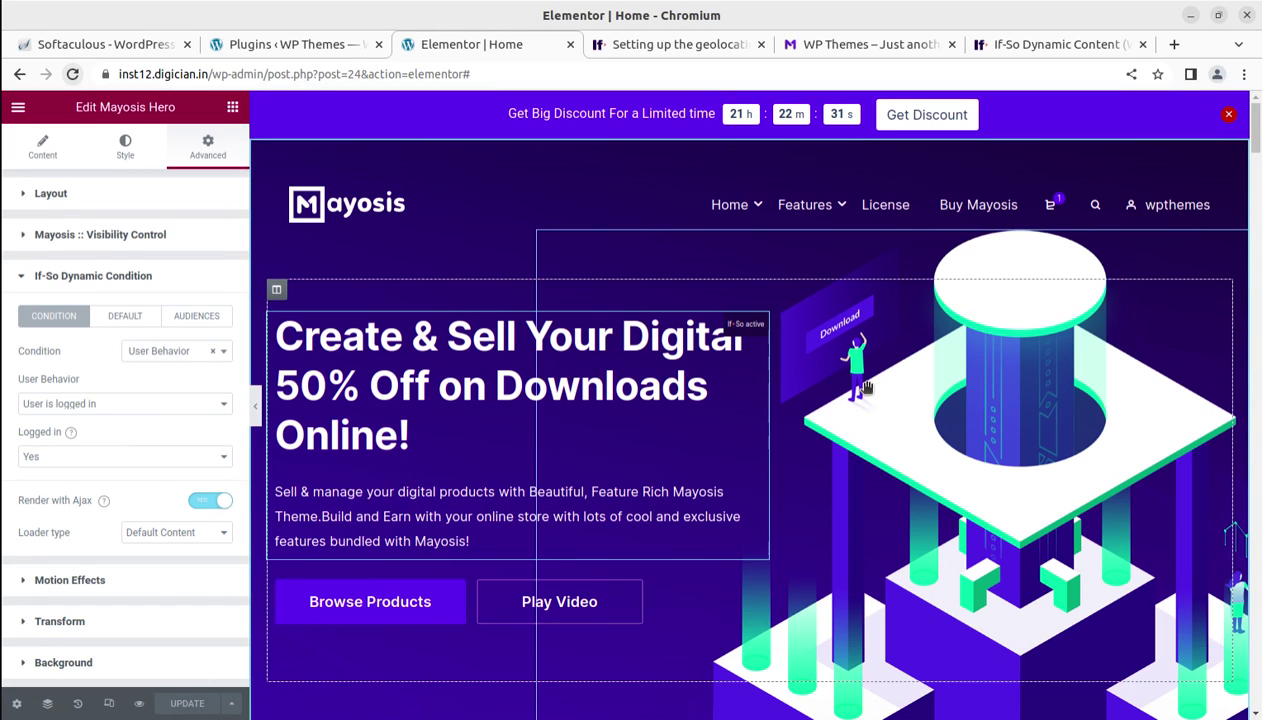
Step: Reload the live home page as a logged-in visitor and check the hero heading
{"action": "left_click", "coordinate": [868, 46]}
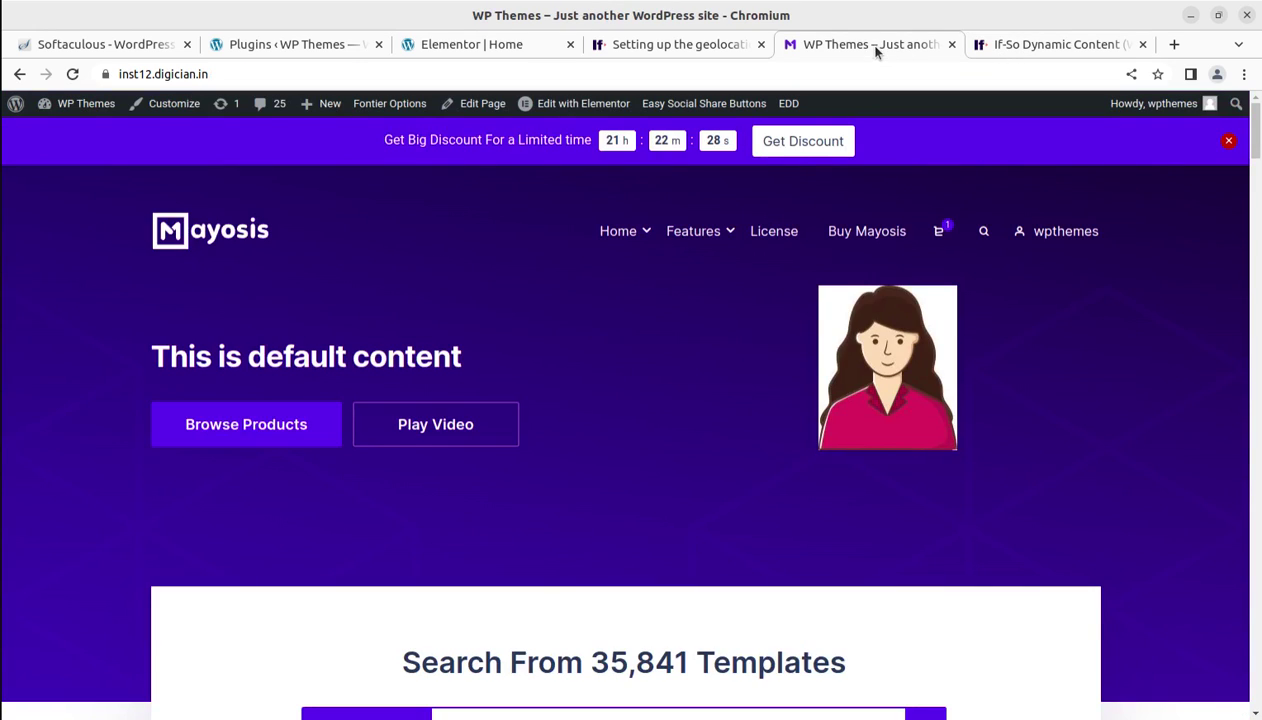
{"action": "left_click", "coordinate": [72, 74]}
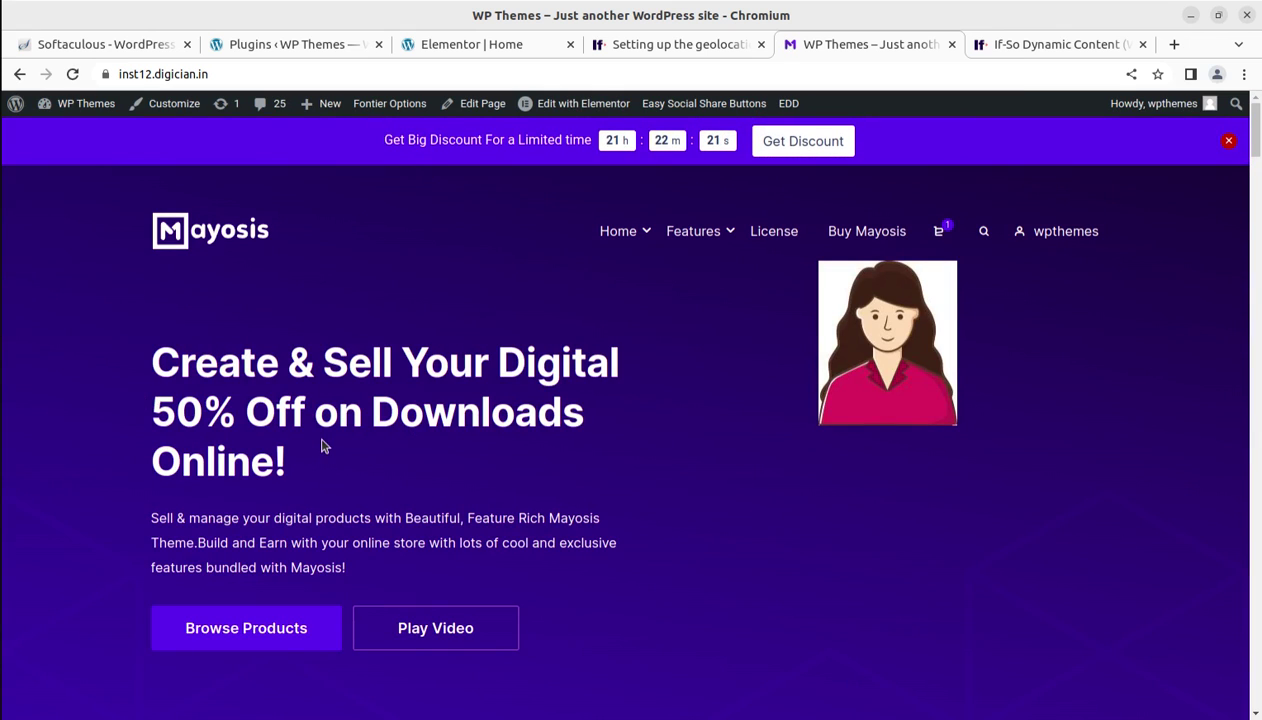
{"action": "left_click_drag", "start_coordinate": [316, 470], "coordinate": [150, 362]}
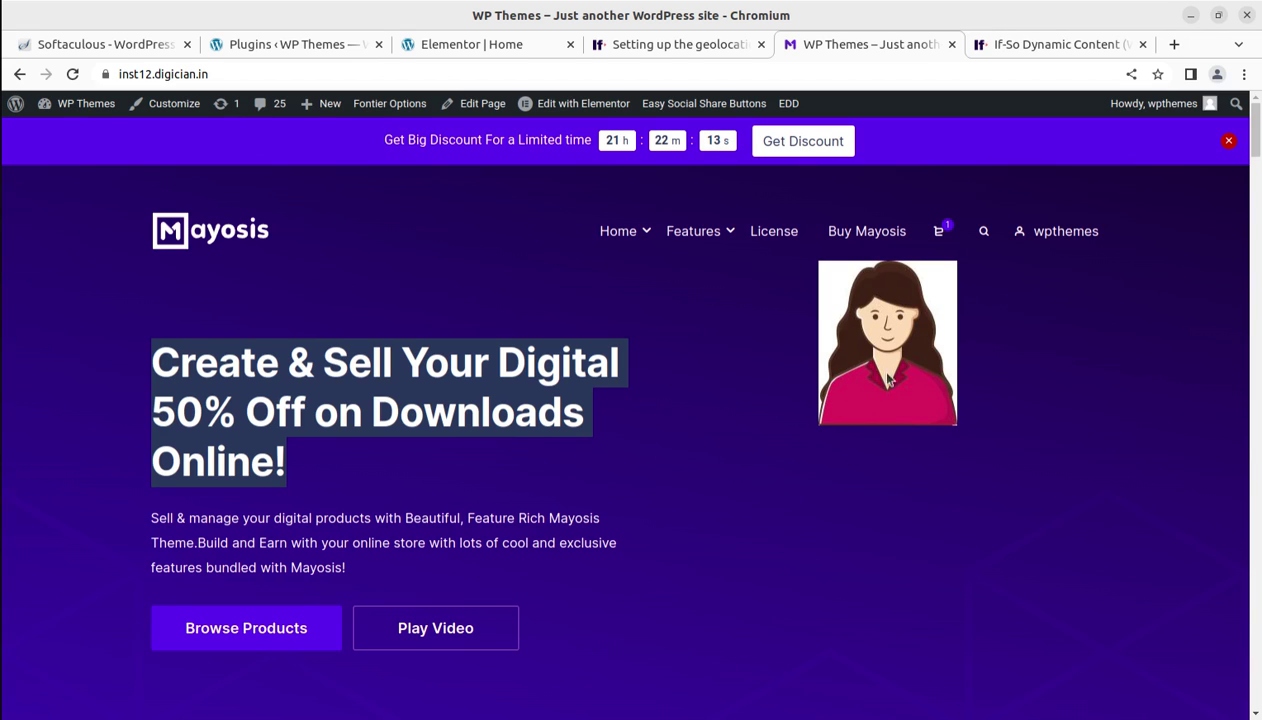
Step: Switch to the logged-out browser window and compare the hero content on the direct and proxied home pages
{"action": "key", "text": "alt+Tab"}
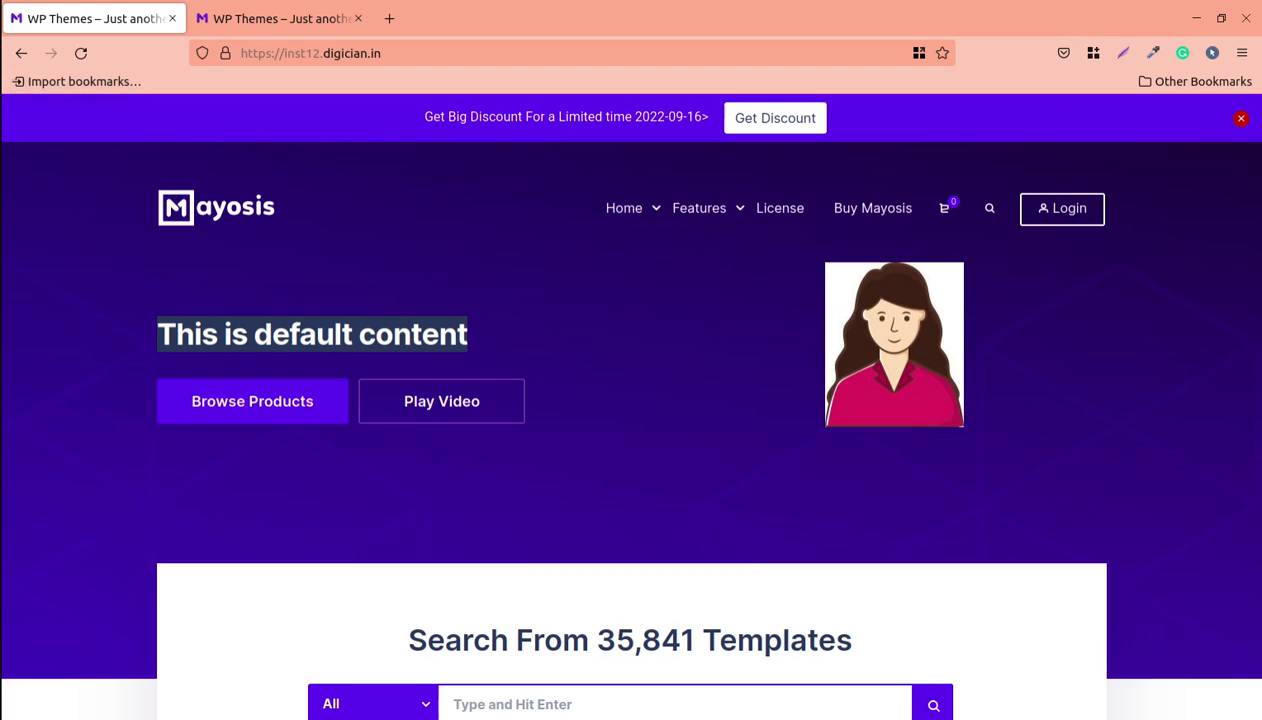
{"action": "left_click", "coordinate": [262, 20]}
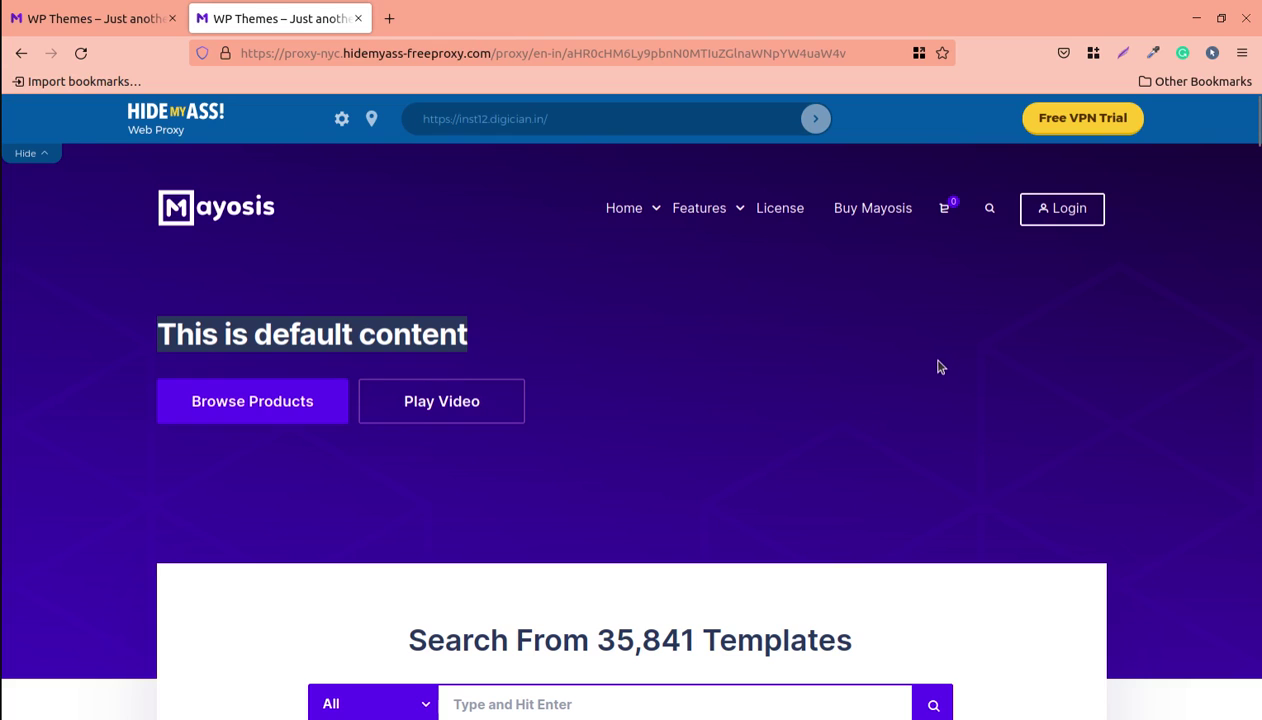
{"action": "left_click", "coordinate": [90, 18]}
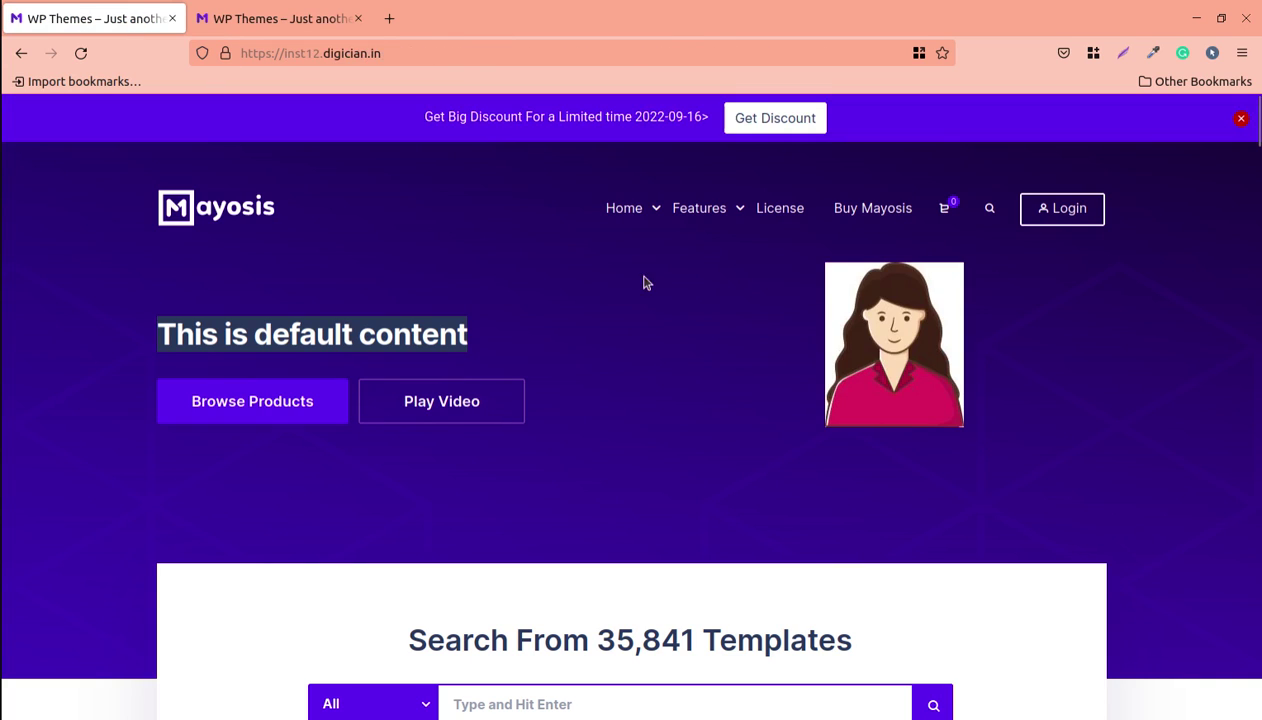
Step: Reload the directly loaded home page as a logged-out visitor, and switch back to the logged-in home page in Chromium
{"action": "left_click", "coordinate": [79, 54]}
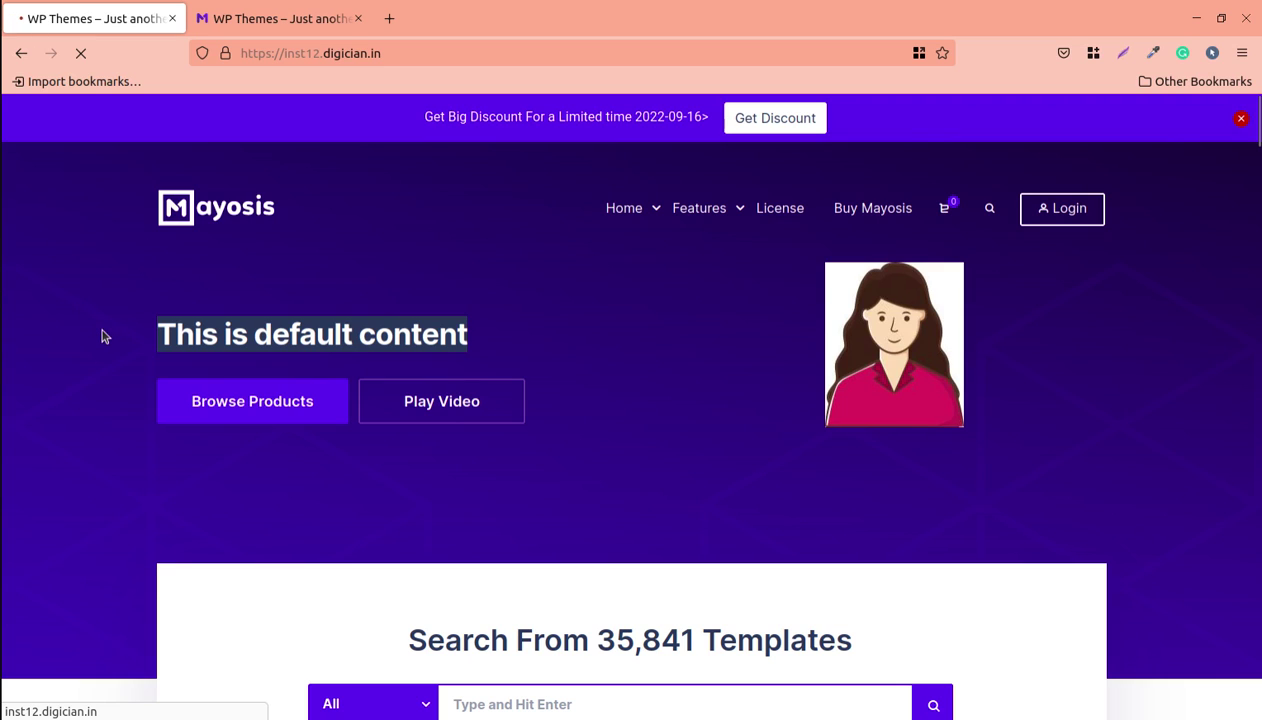
{"action": "left_click", "coordinate": [107, 245]}
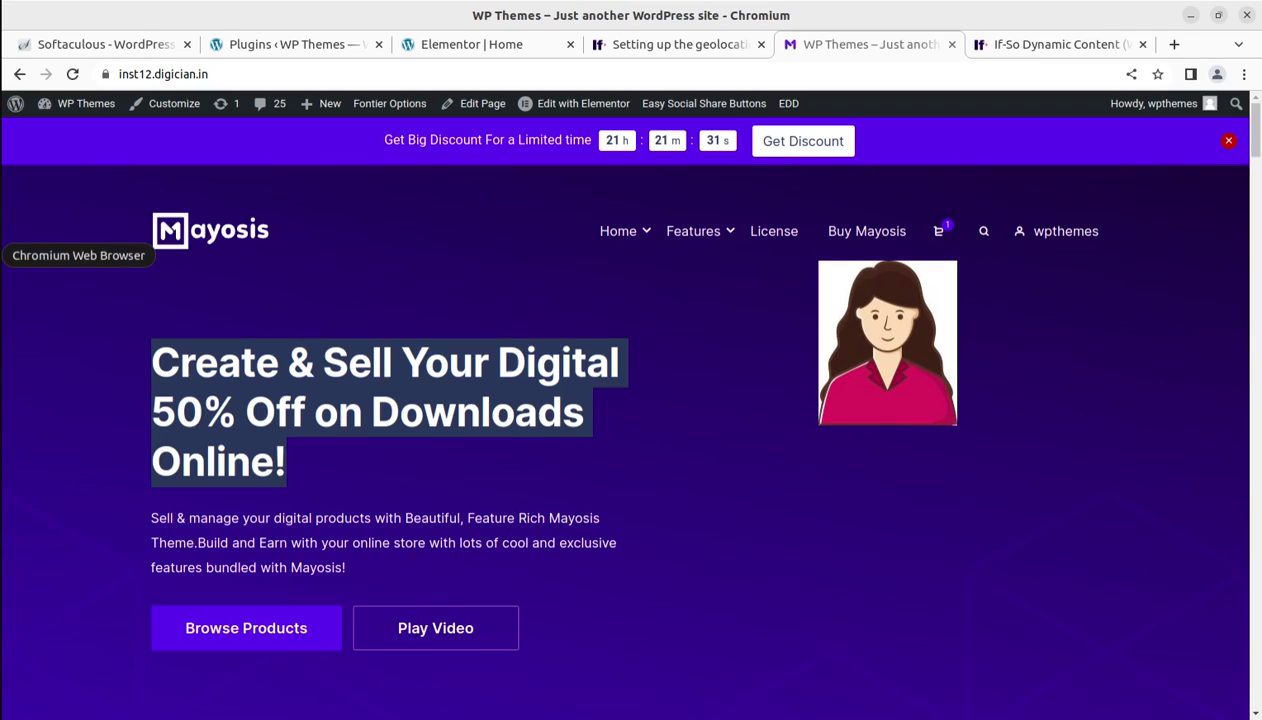
Step: Open the If-So plugin's home page from its geolocation guide, then return to the logged-in home page and clear the heading's text selection
{"action": "left_click", "coordinate": [670, 45]}
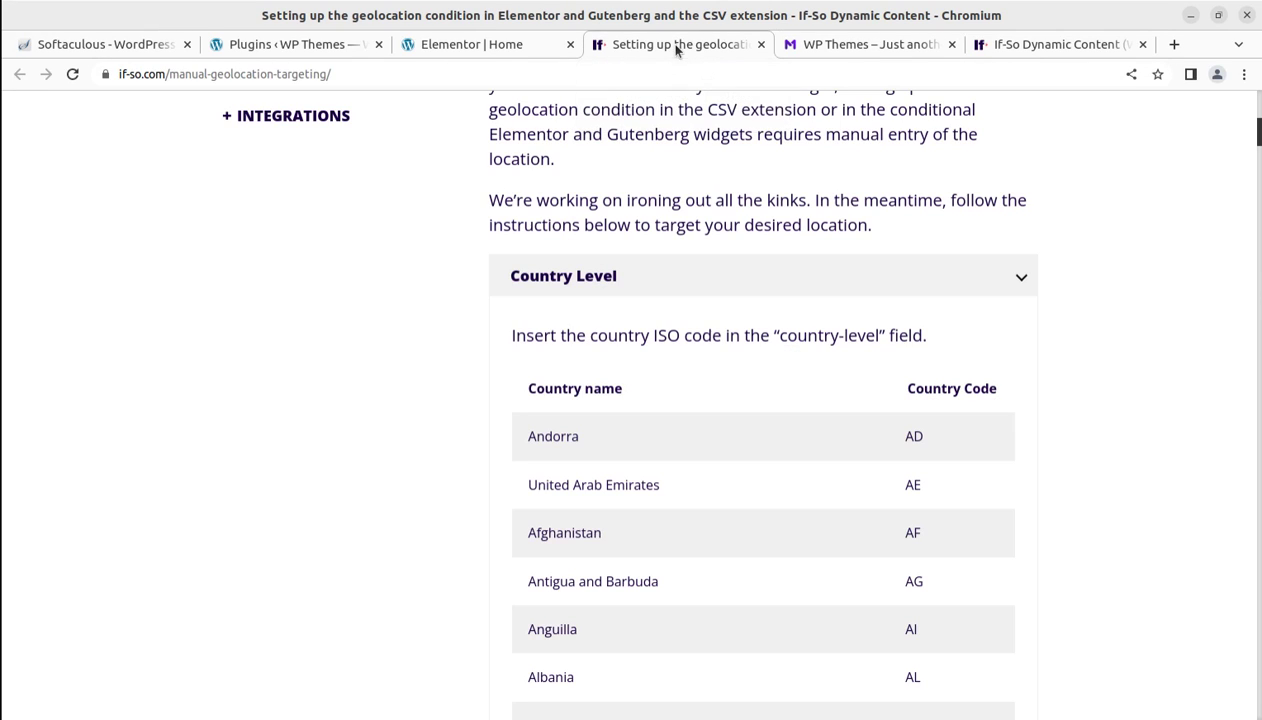
{"action": "scroll", "coordinate": [366, 262], "scroll_direction": "up", "scroll_amount": 6}
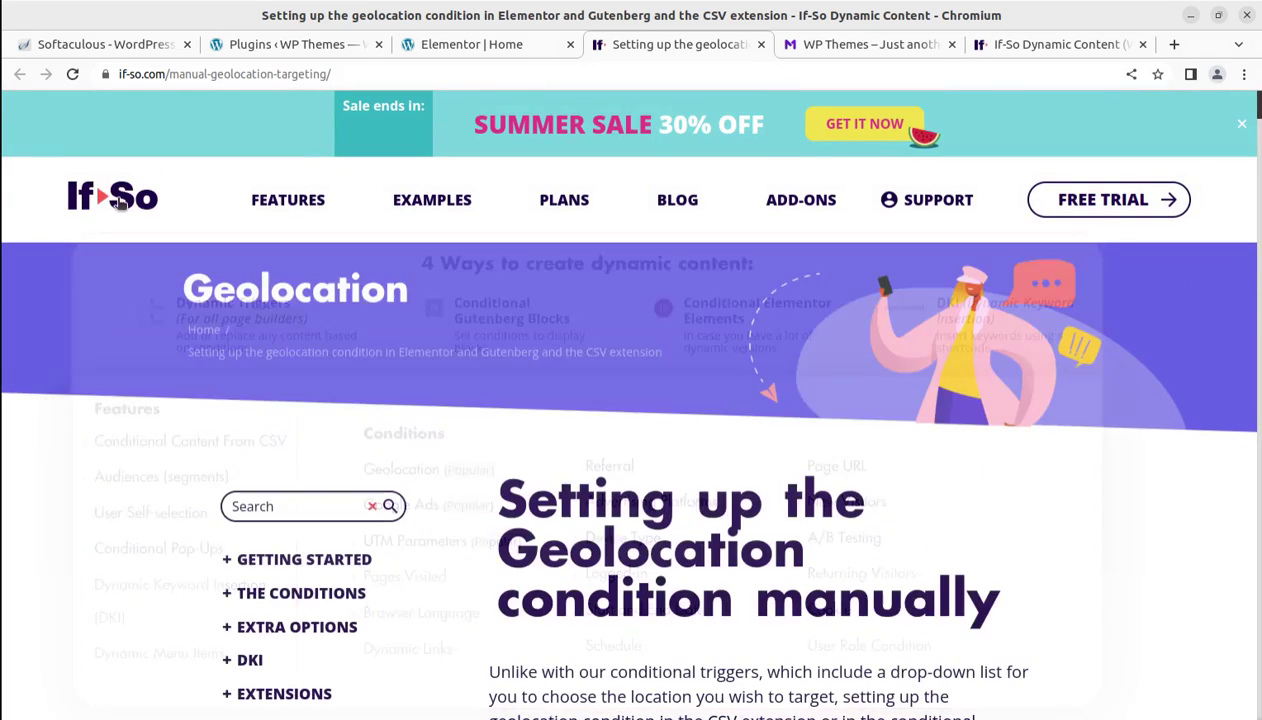
{"action": "left_click", "coordinate": [118, 203]}
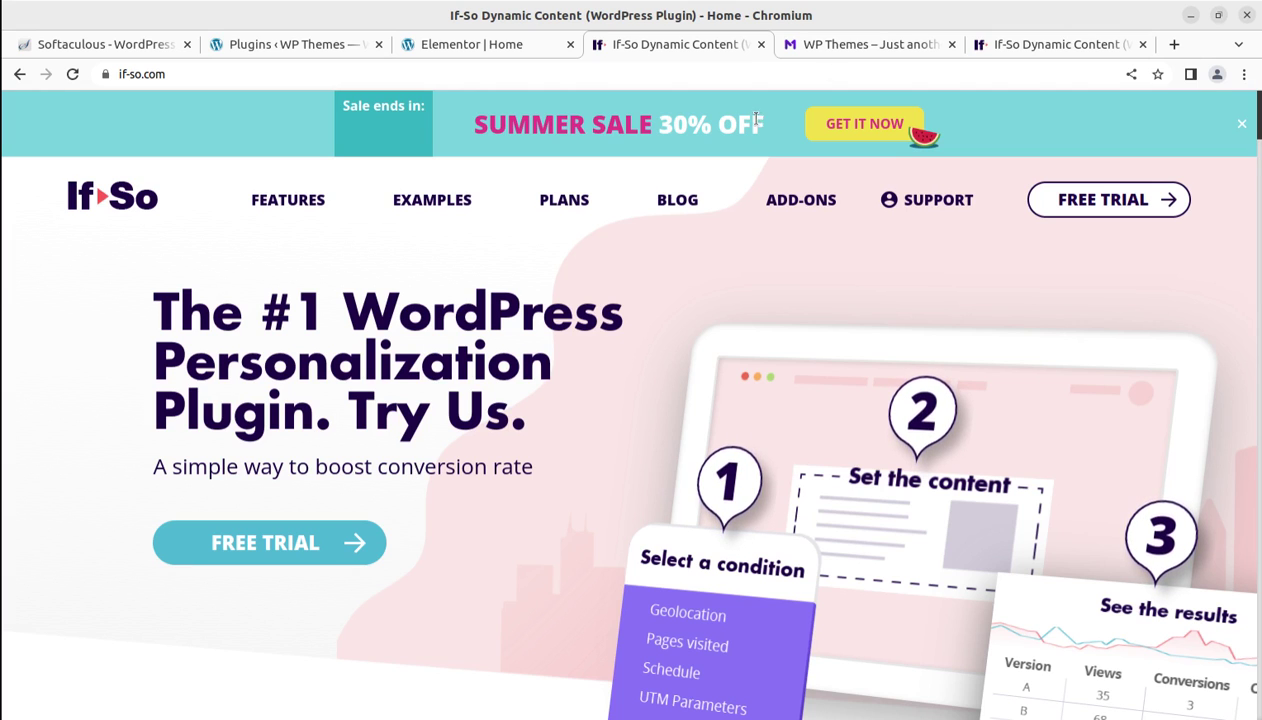
{"action": "left_click", "coordinate": [868, 44]}
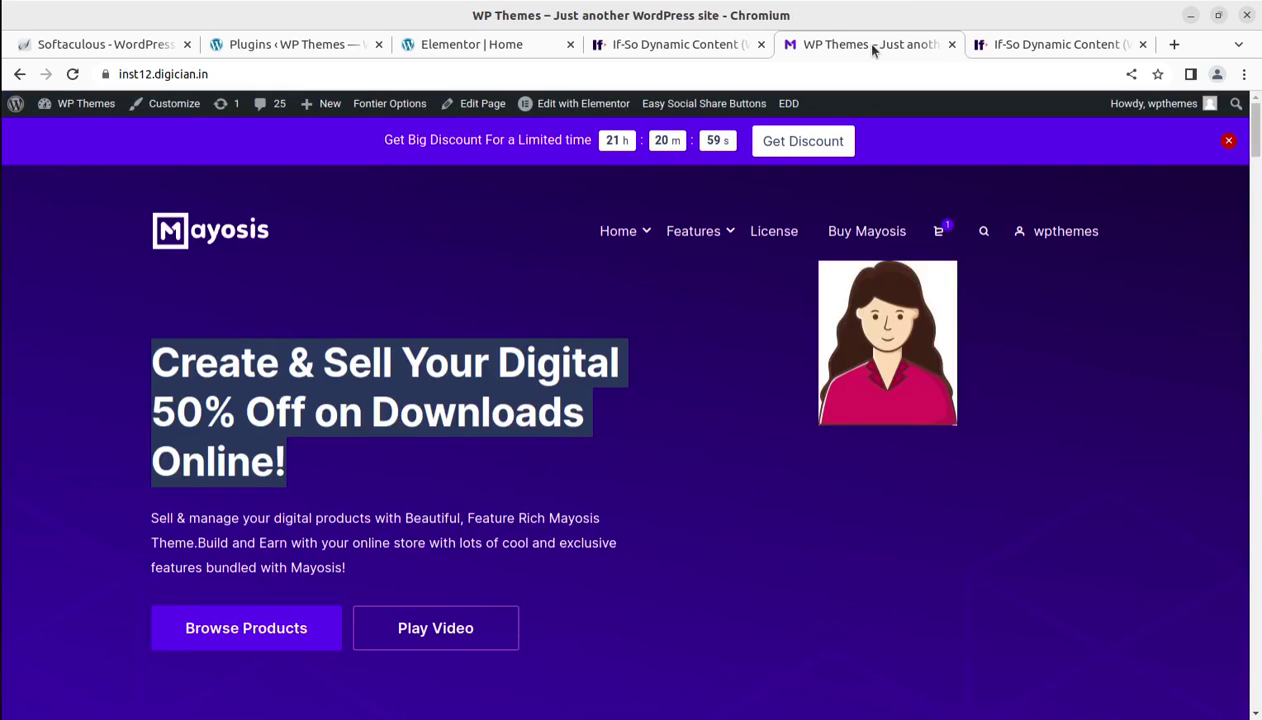
{"action": "left_click", "coordinate": [697, 473]}
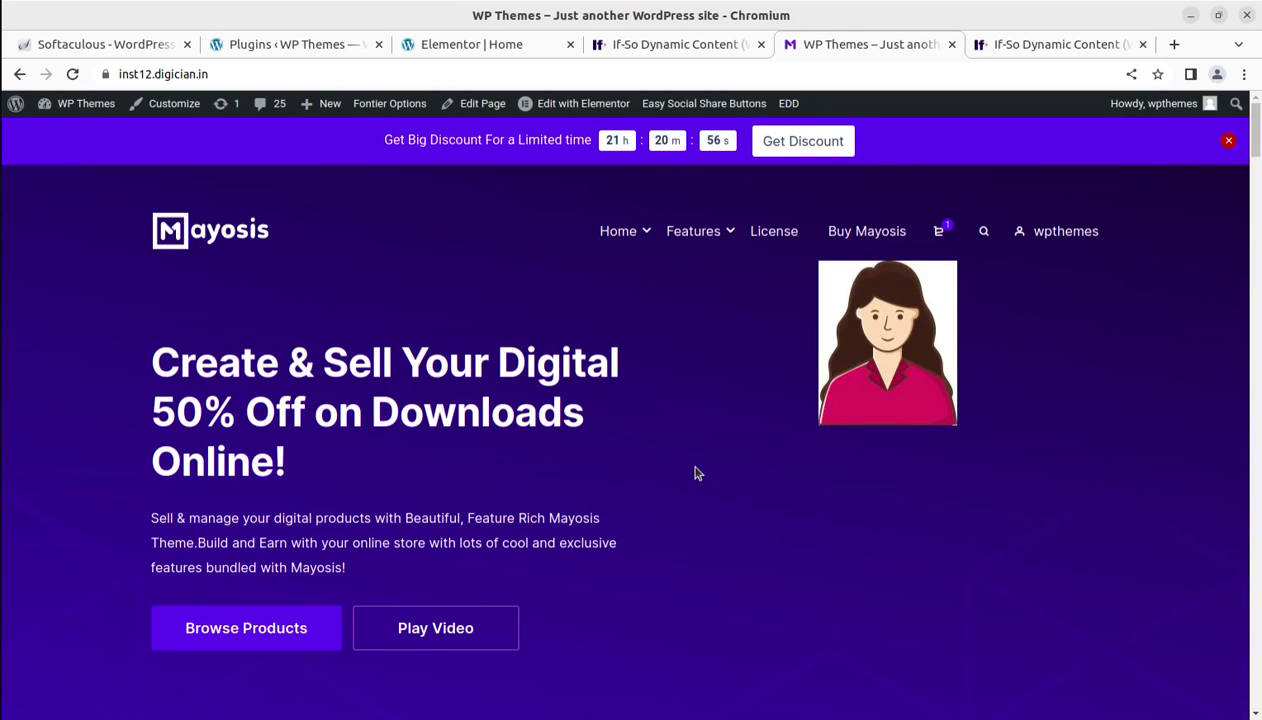